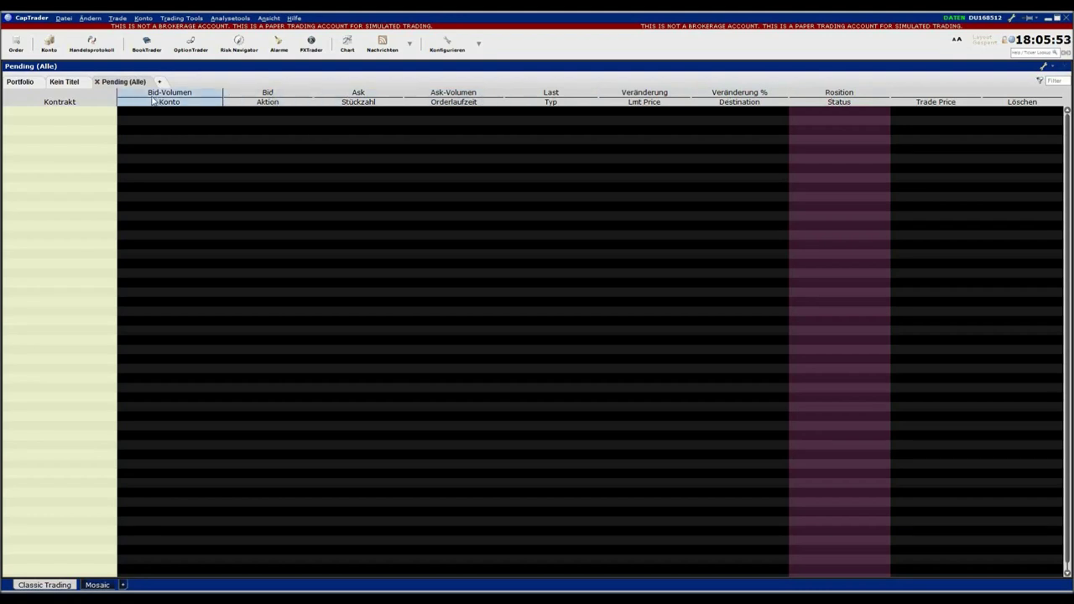
# Step: Look through the existing Portfolio, Kein Titel and Pending (Alle) pages
pyautogui.moveTo(111, 107)
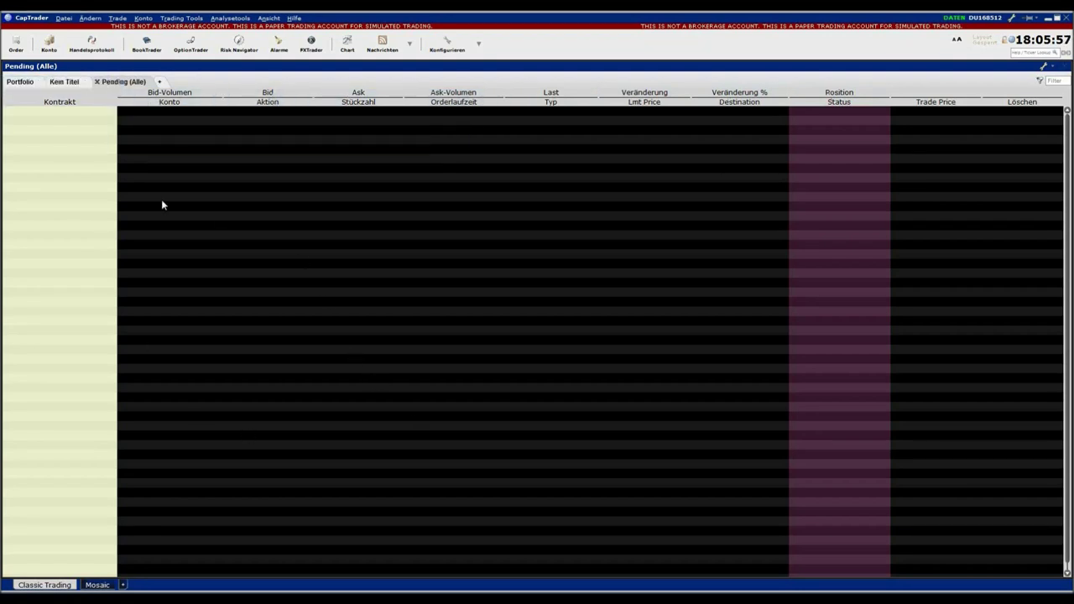
pyautogui.click(24, 84)
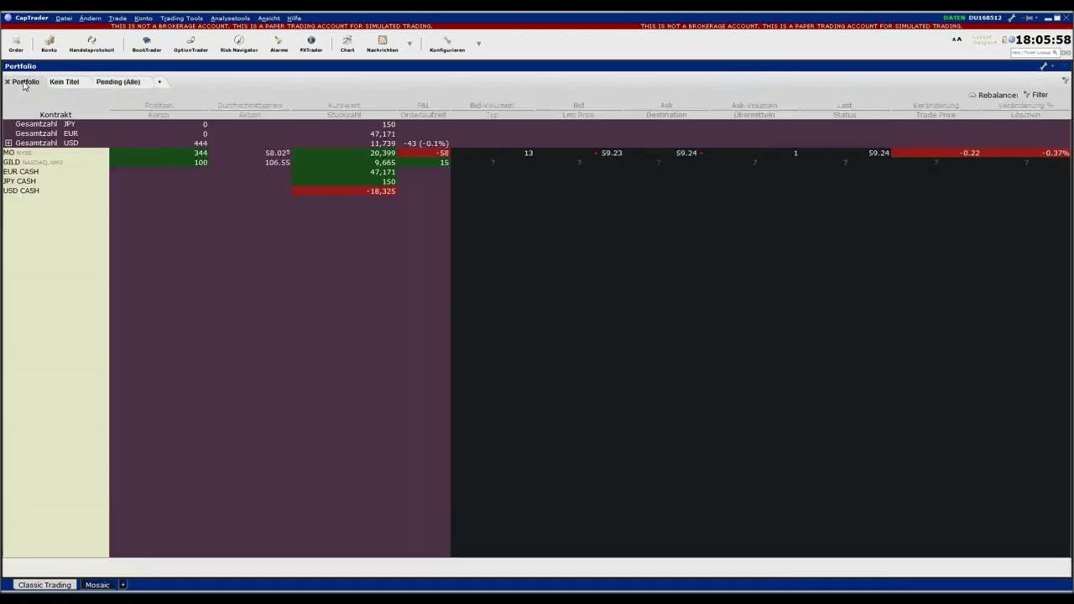
pyautogui.click(66, 82)
pyautogui.click(118, 83)
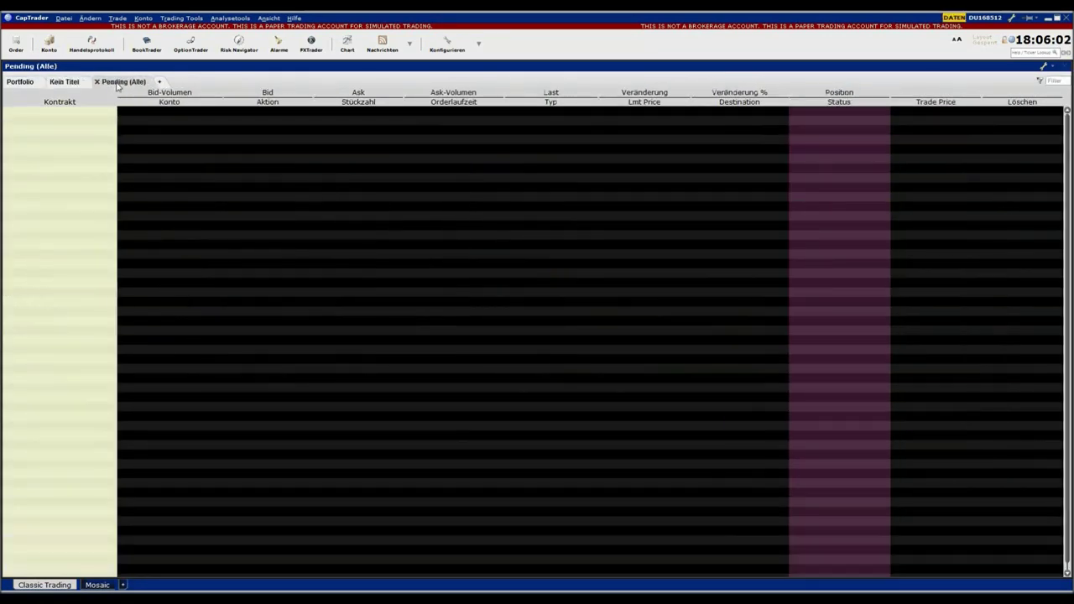
# Step: Create a new trading page named Webinar with the Default layout
pyautogui.click(159, 83)
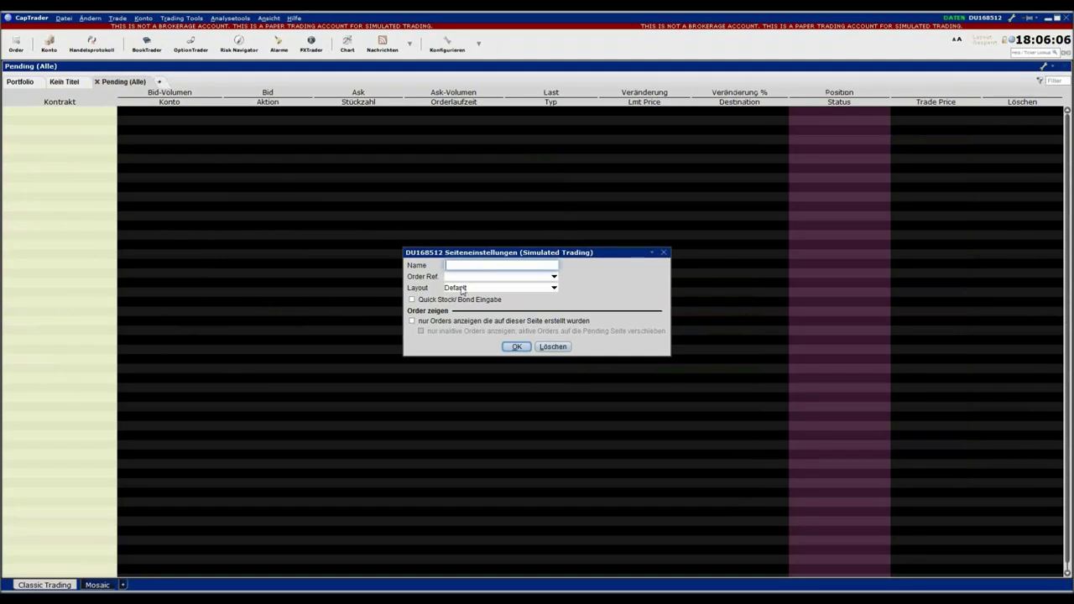
pyautogui.write('Webinar')
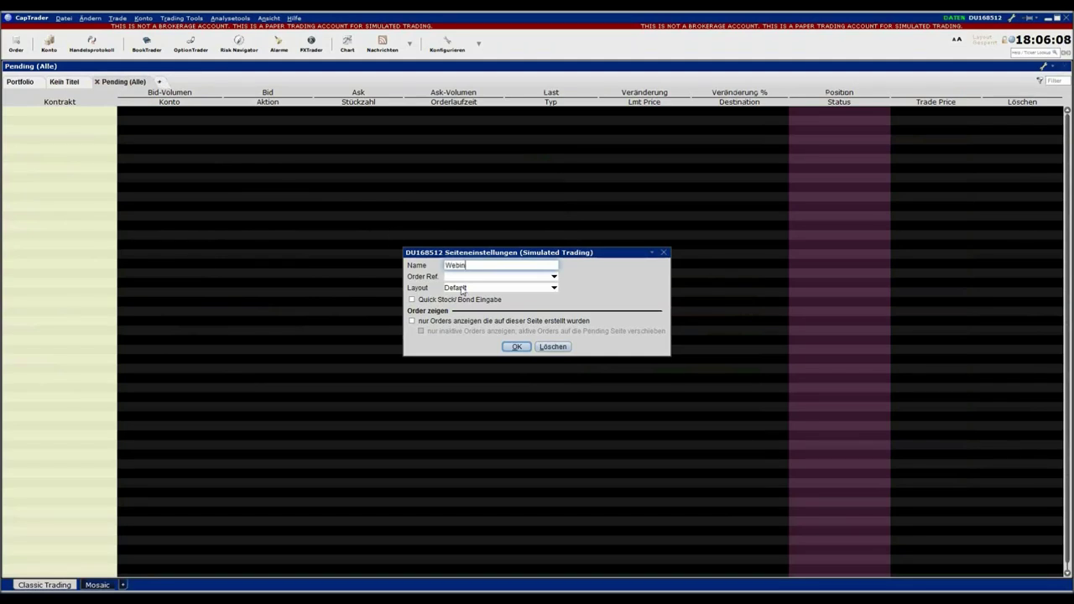
pyautogui.click(518, 348)
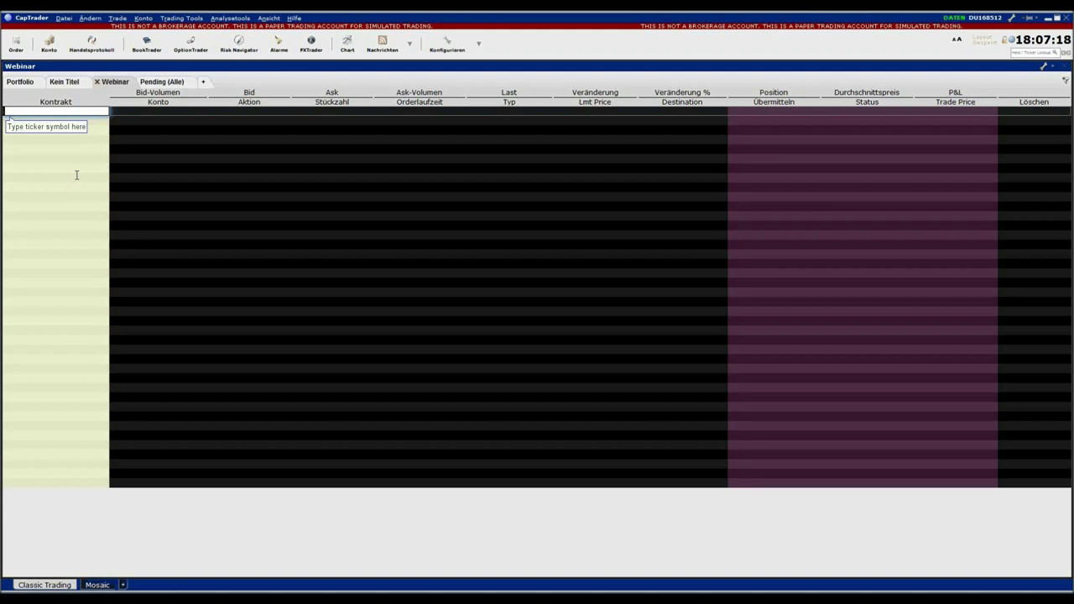
# Step: Look up msft in the first contract row, open the directed-stock selection for Microsoft's NASDAQ listing, and enlarge the exchange list
pyautogui.write('msft')
pyautogui.press('Return')
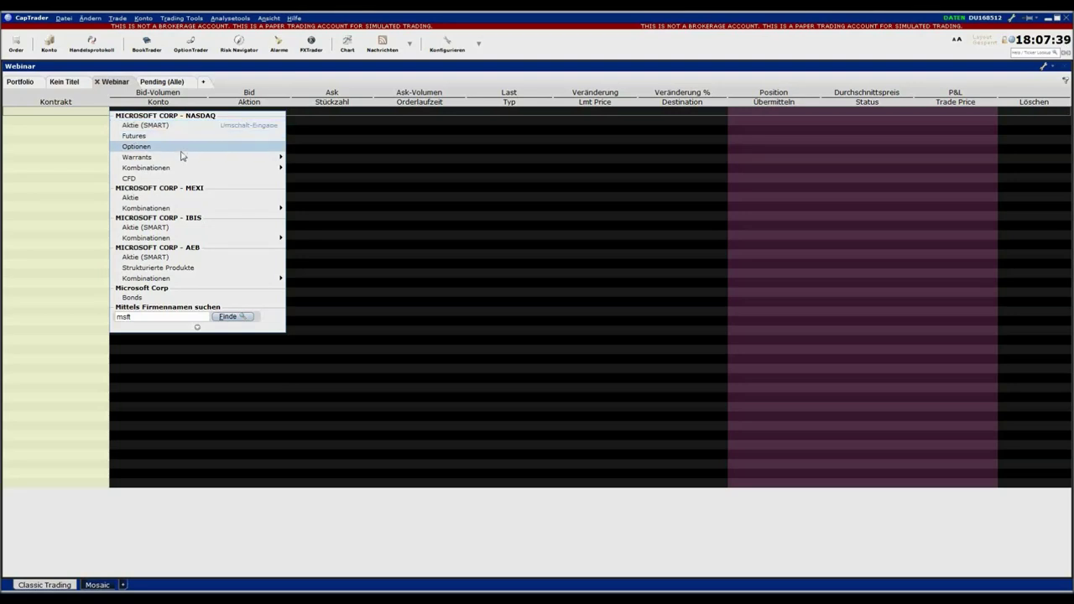
pyautogui.moveTo(183, 171)
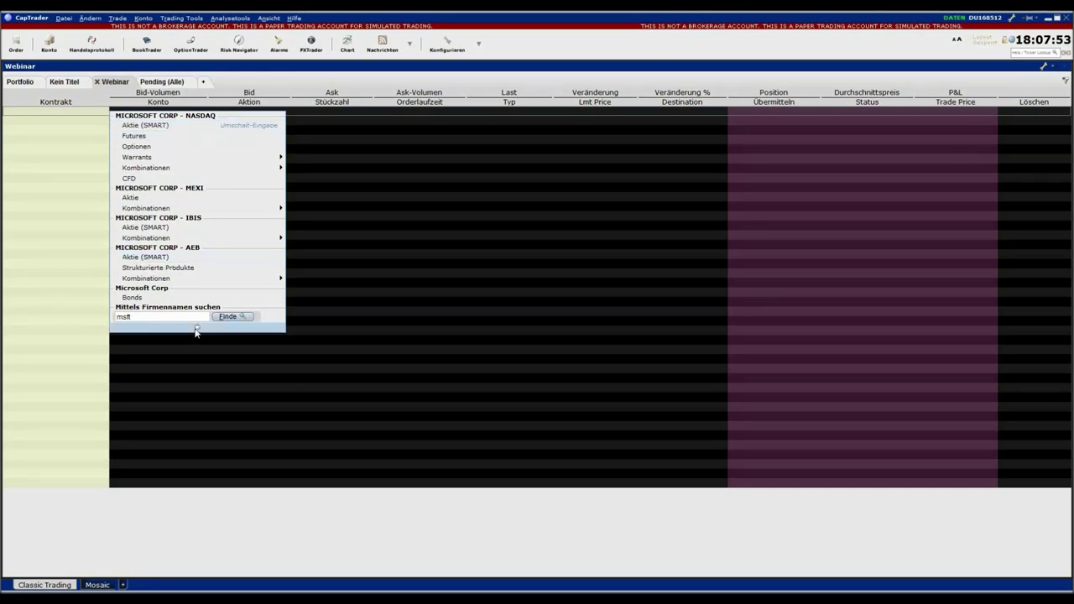
pyautogui.moveTo(196, 332)
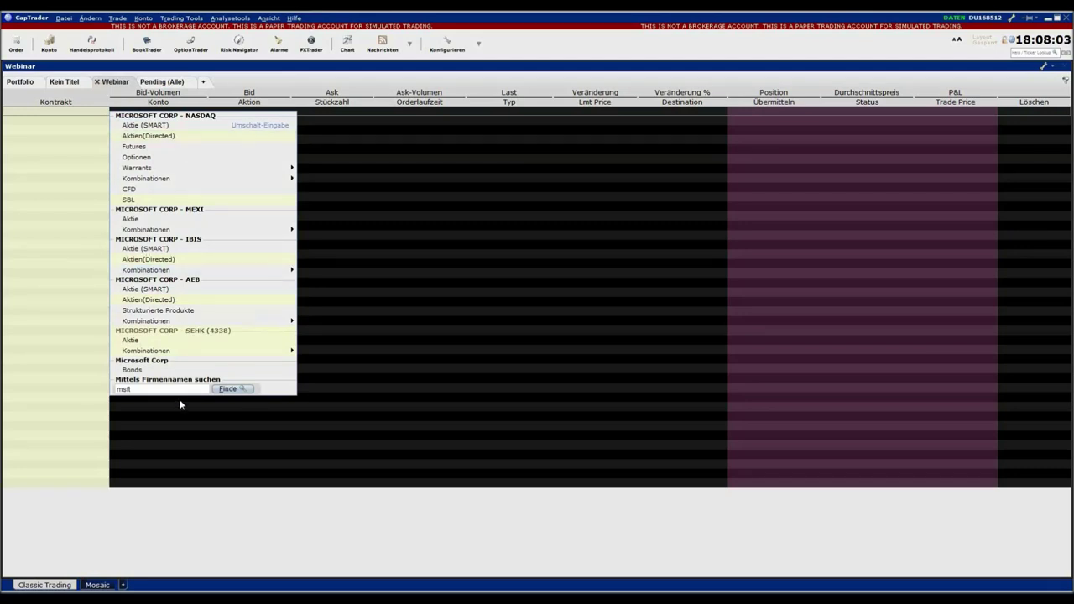
pyautogui.click(179, 137)
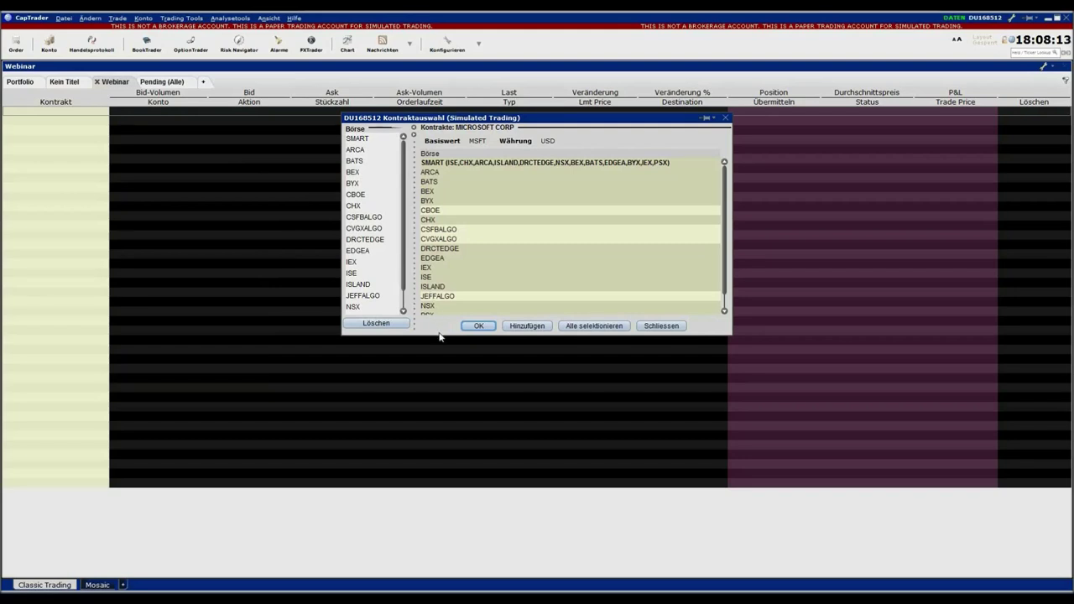
pyautogui.moveTo(438, 336); pyautogui.dragTo(441, 380)
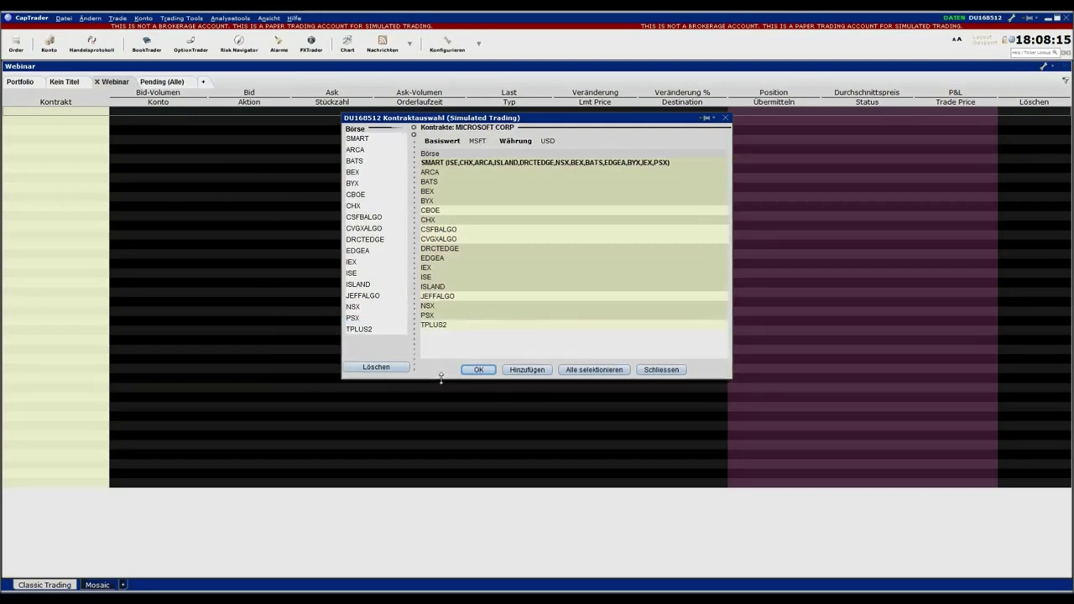
# Step: Go through the individual exchanges offered for Microsoft and add the stock to the Webinar page with SMART routing
pyautogui.click(431, 174)
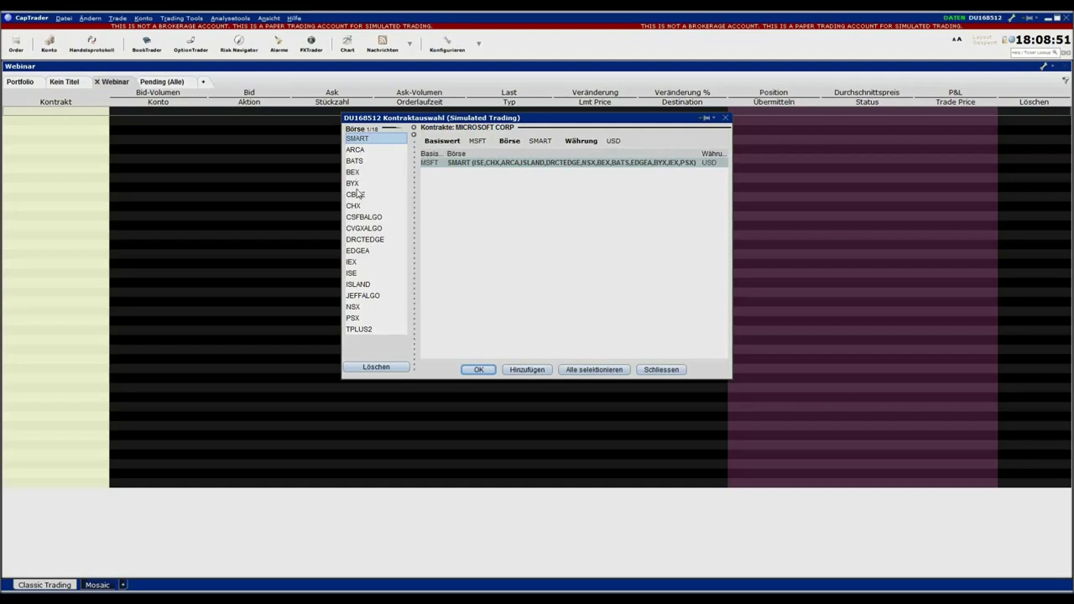
pyautogui.click(360, 161)
pyautogui.click(359, 196)
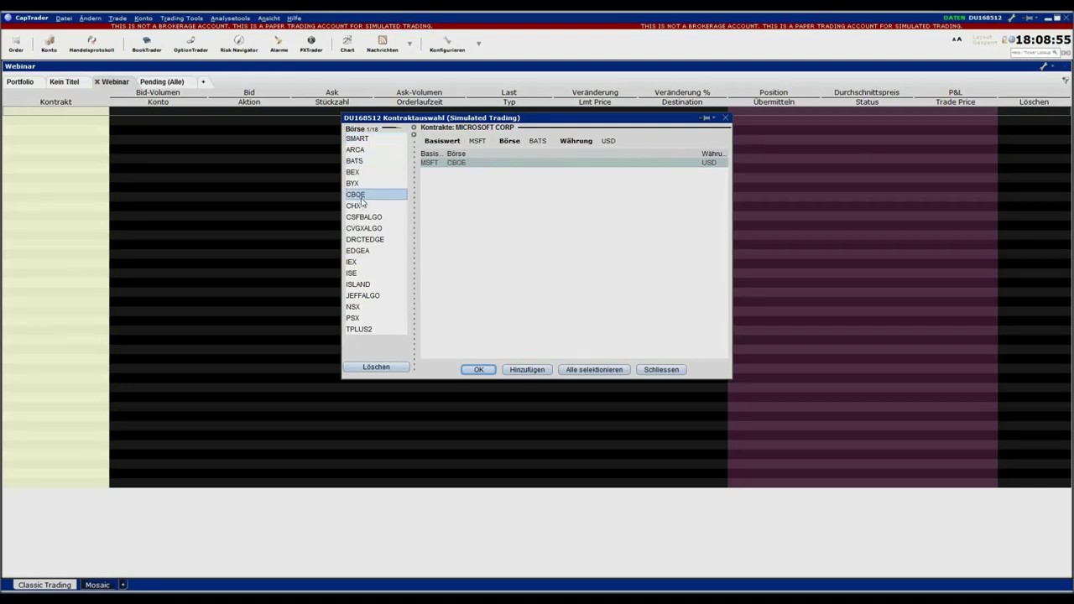
pyautogui.click(366, 218)
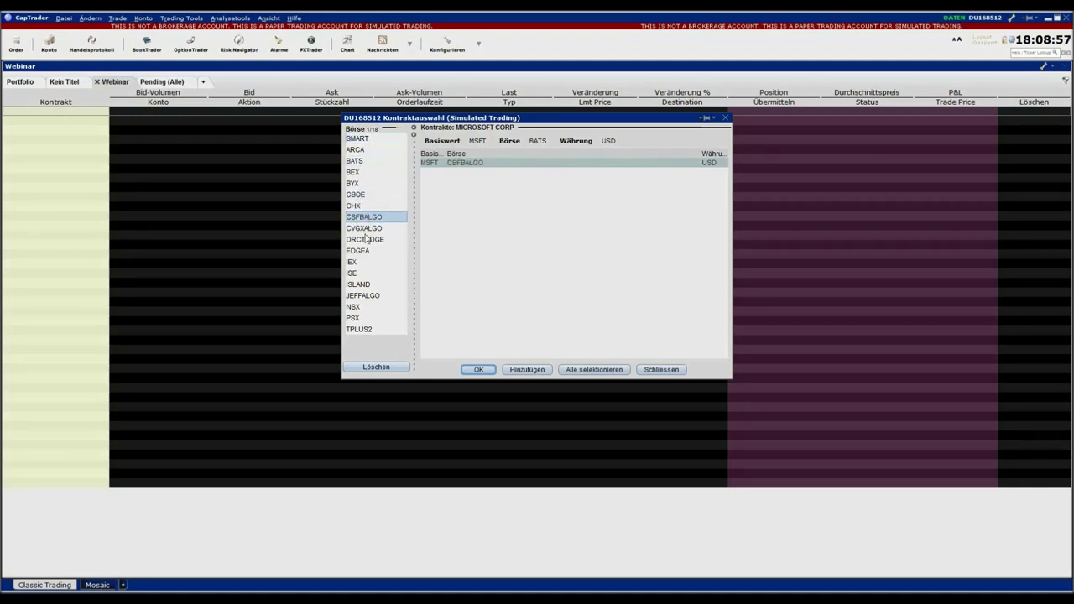
pyautogui.click(367, 261)
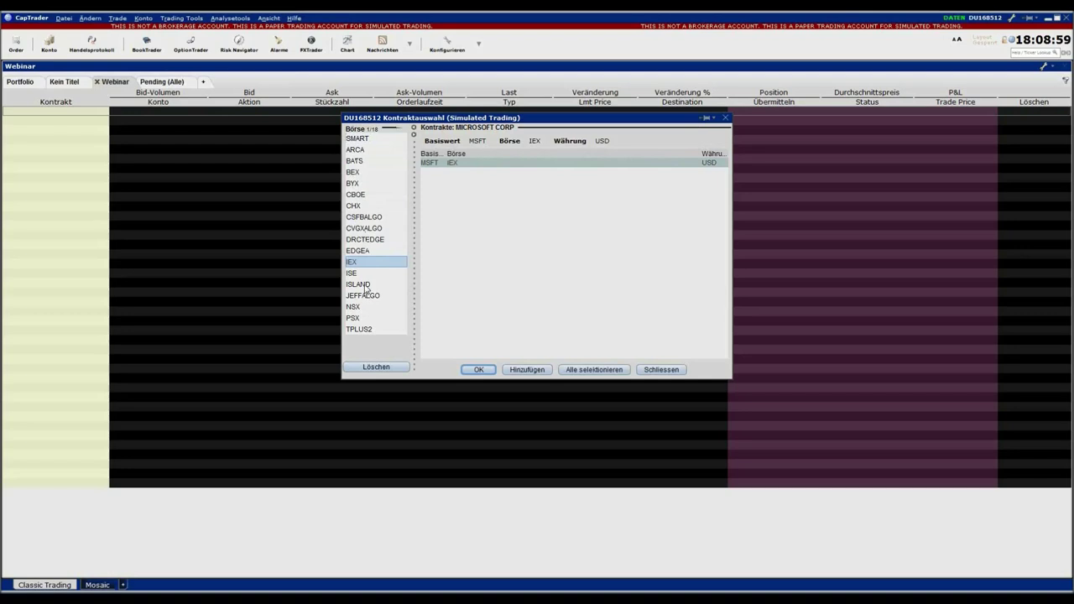
pyautogui.click(366, 285)
pyautogui.click(366, 308)
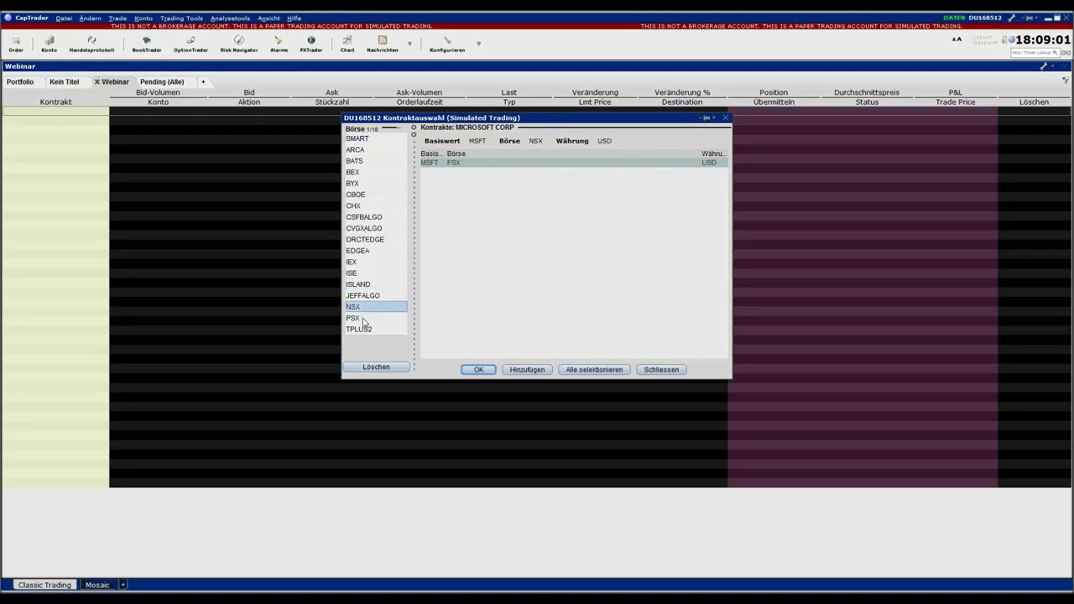
pyautogui.click(364, 319)
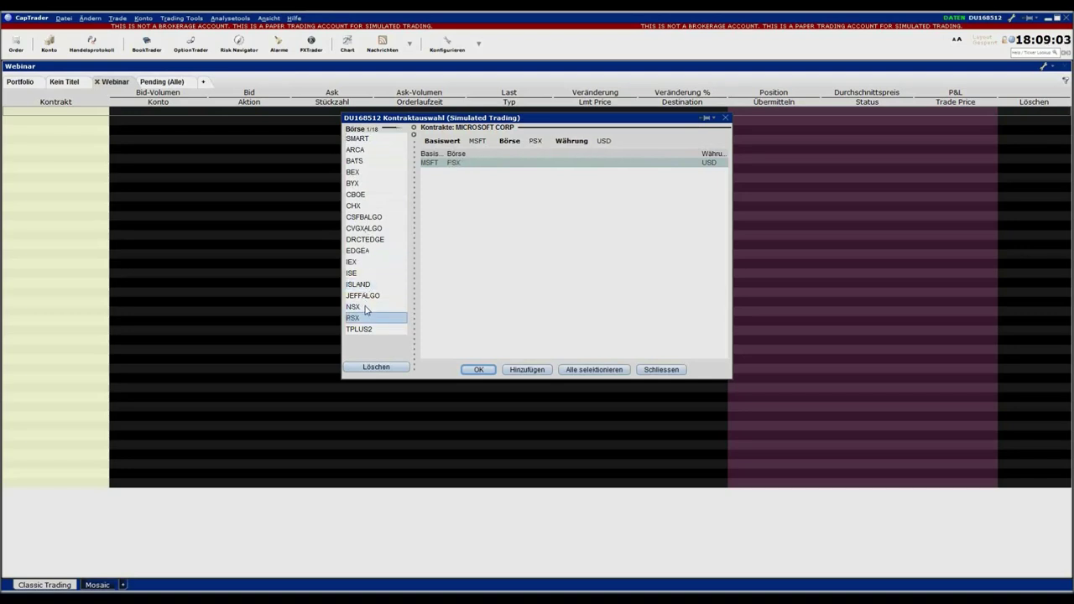
pyautogui.click(360, 139)
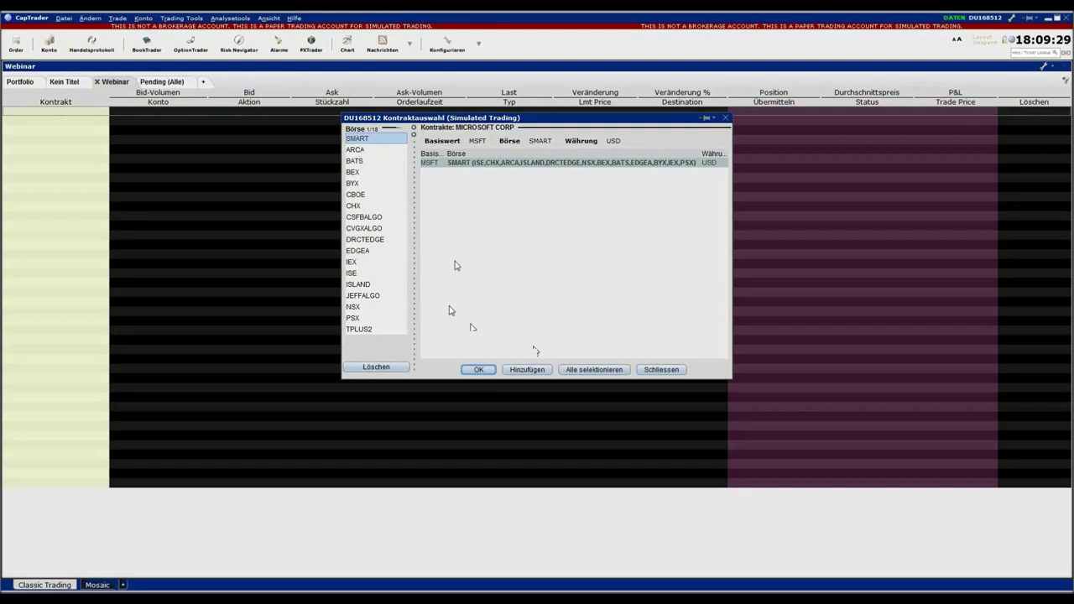
pyautogui.click(480, 370)
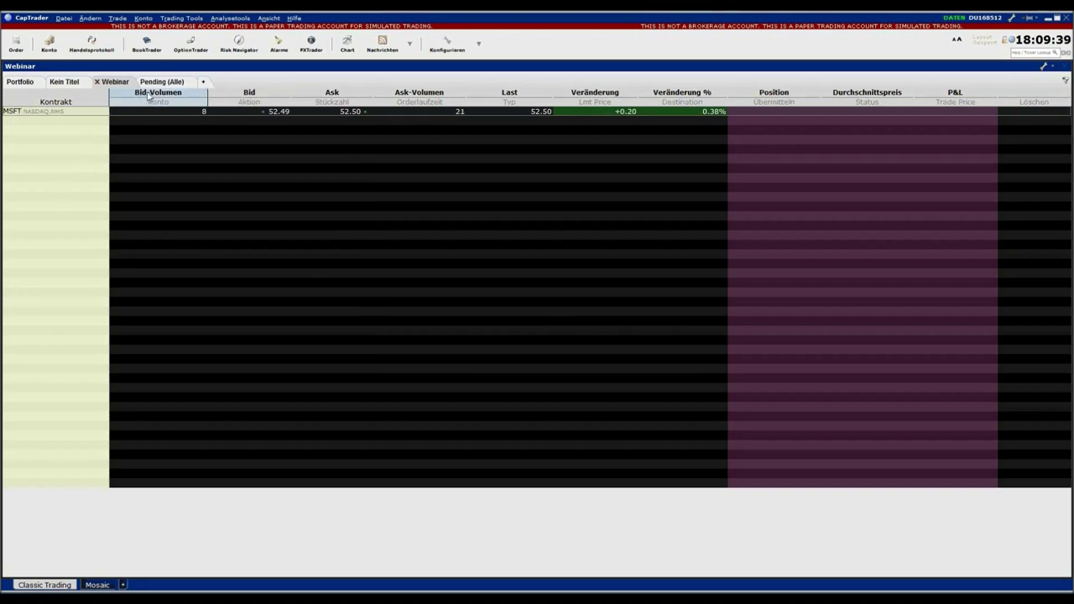
# Step: Examine the explanations of the quote columns for MSFT, including Bid, Ask-Volumen, Last, Veränderung and Position
pyautogui.moveTo(156, 96)
pyautogui.moveTo(220, 99)
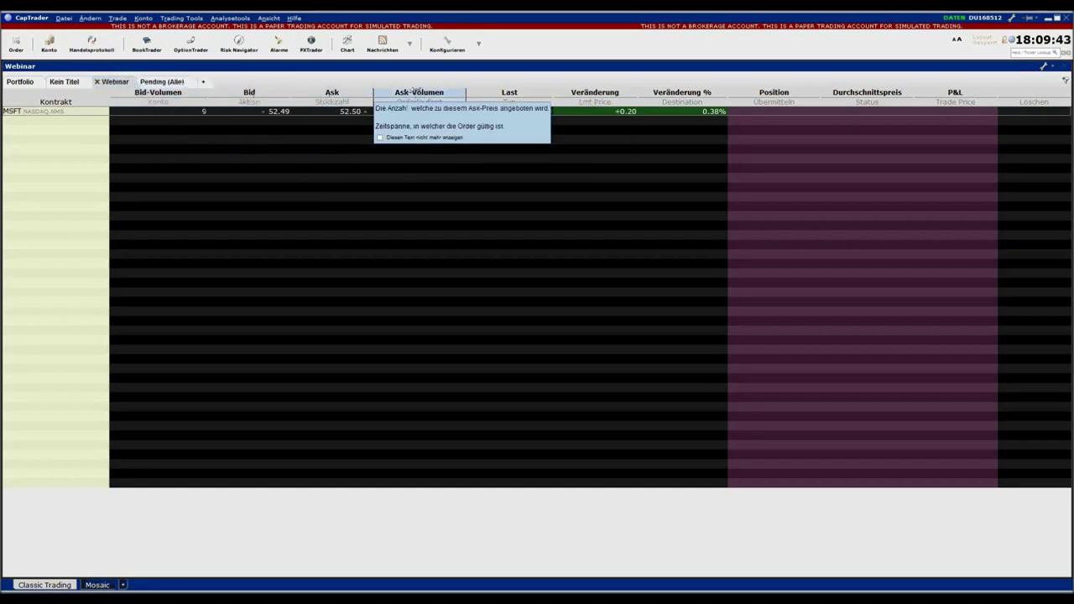
pyautogui.moveTo(516, 93)
pyautogui.moveTo(582, 93)
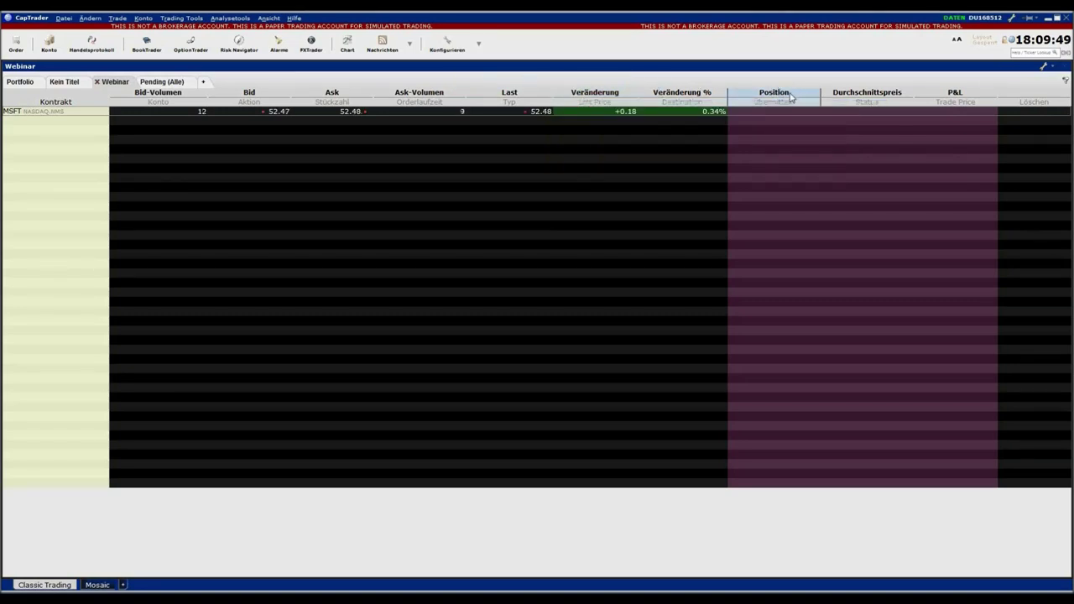
pyautogui.moveTo(789, 95)
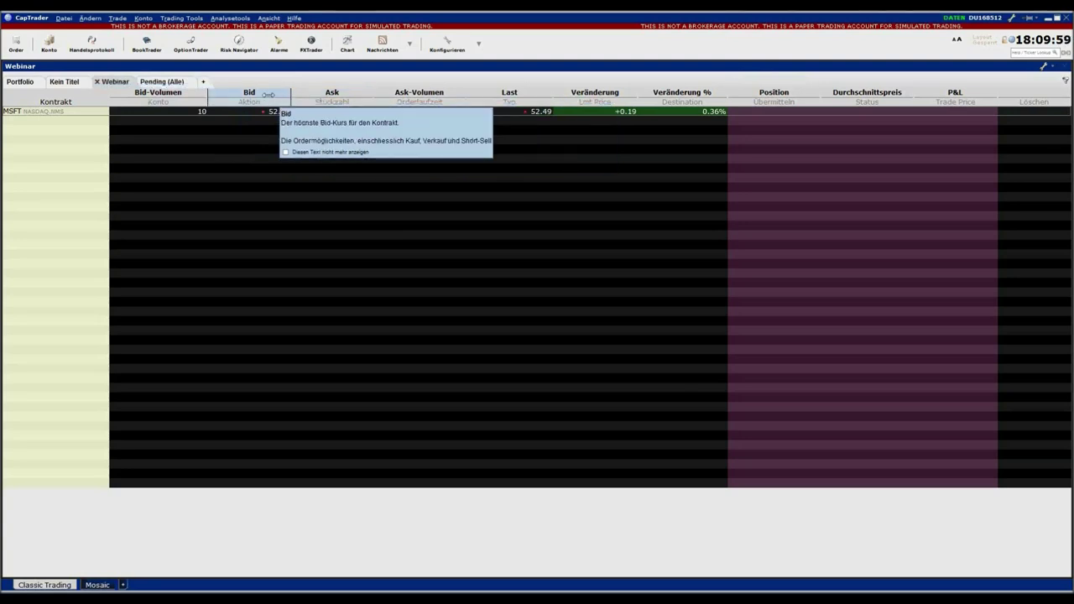
pyautogui.moveTo(270, 100)
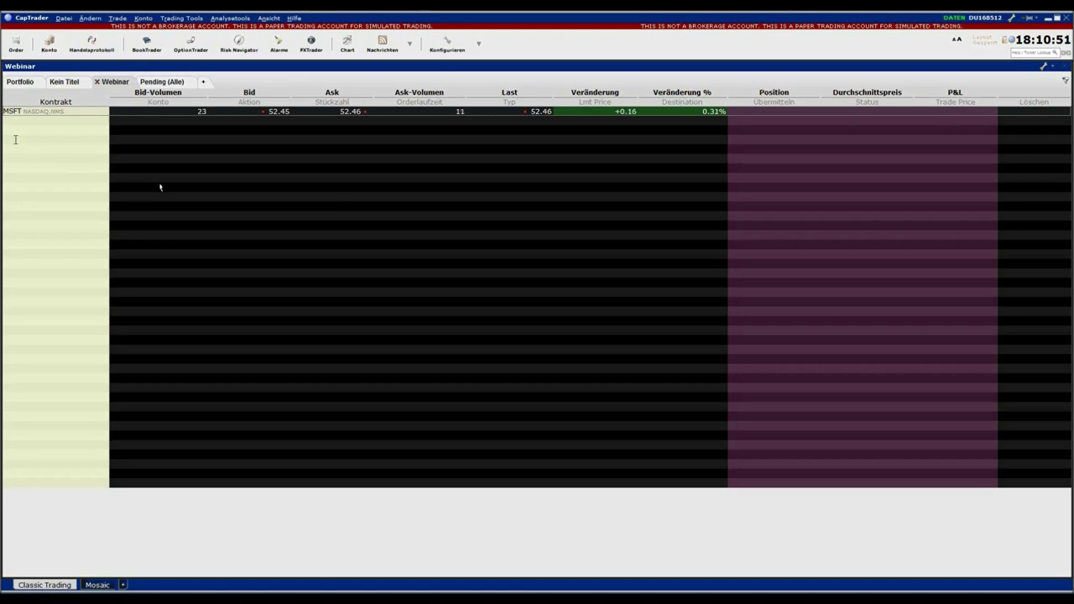
# Step: Search by company name for microsoft in an empty row below MSFT and choose the MICROSOFT CORP (IBIS) listing
pyautogui.click(15, 139)
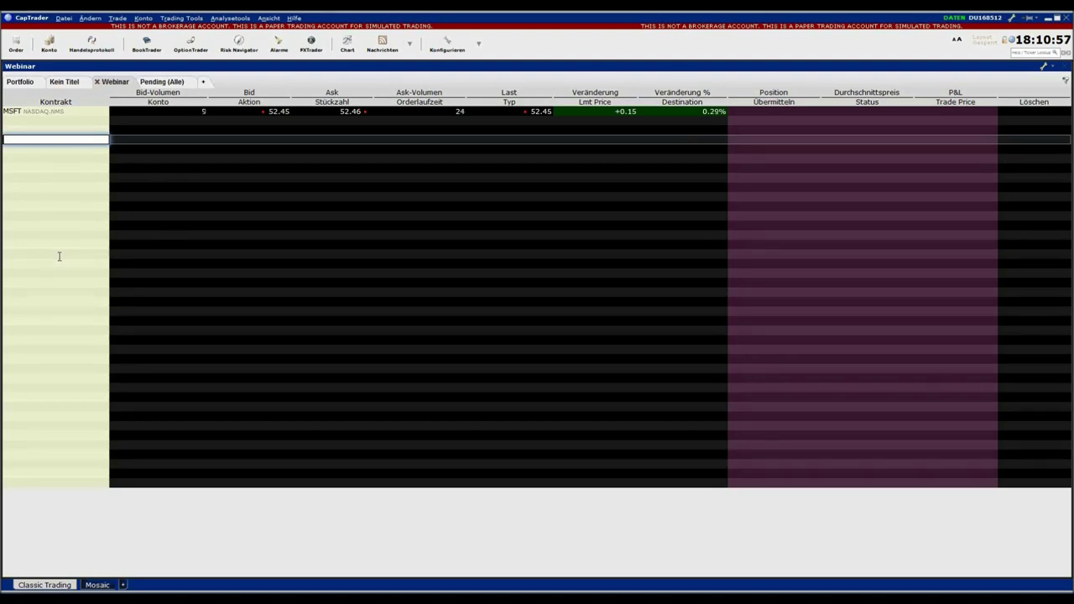
pyautogui.write('microsoft')
pyautogui.press('Return')
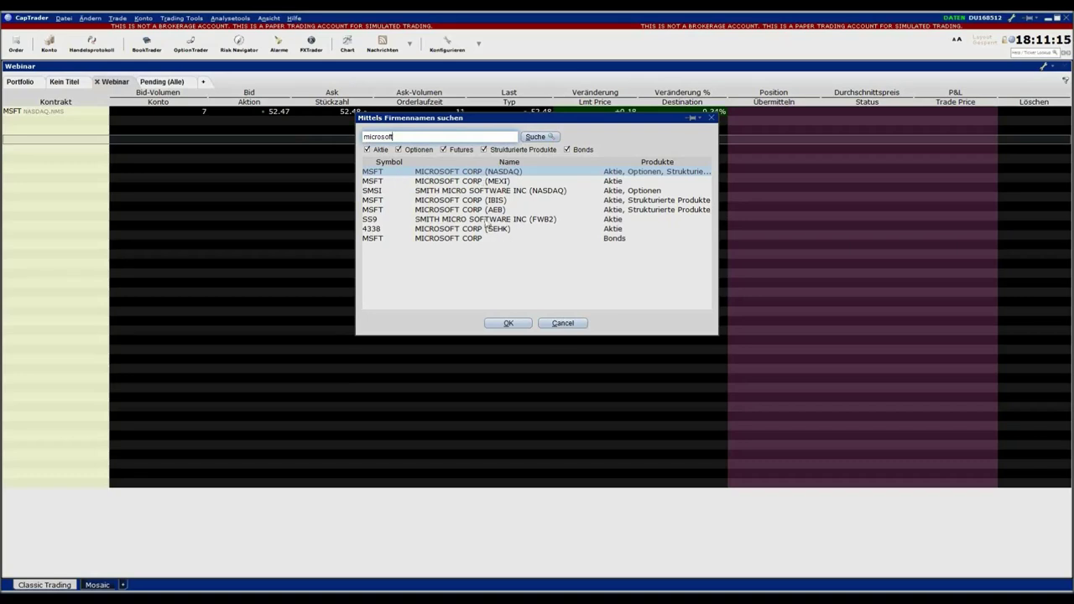
pyautogui.click(443, 202)
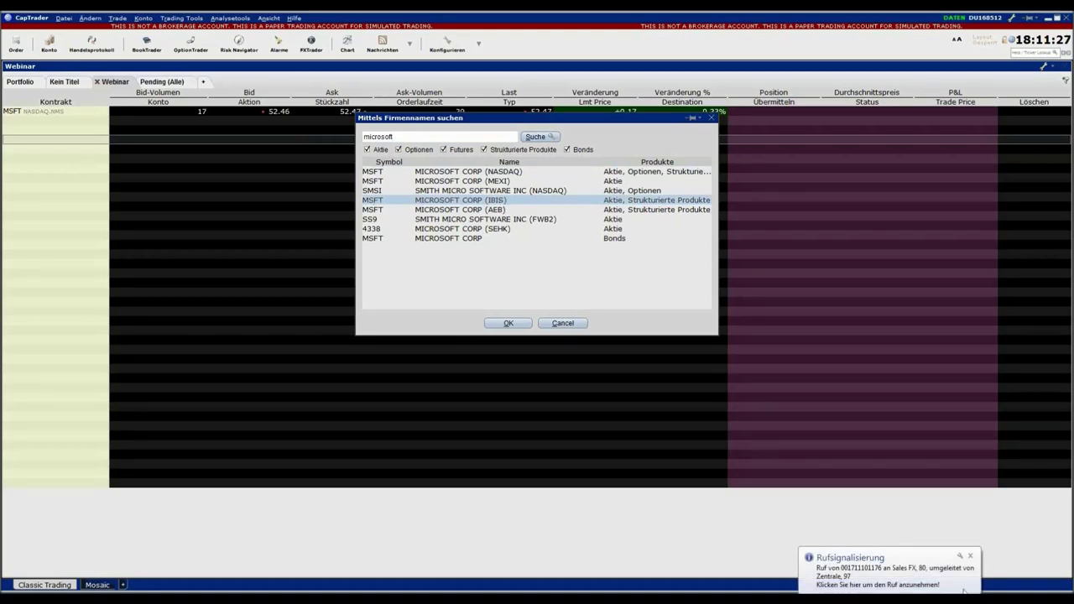
pyautogui.click(971, 556)
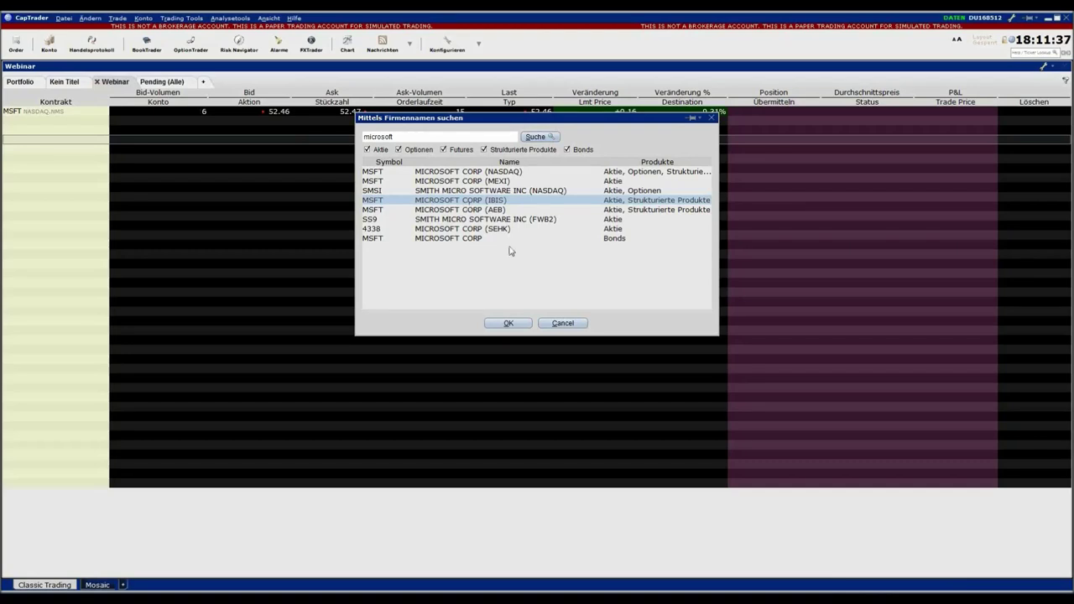
pyautogui.click(507, 324)
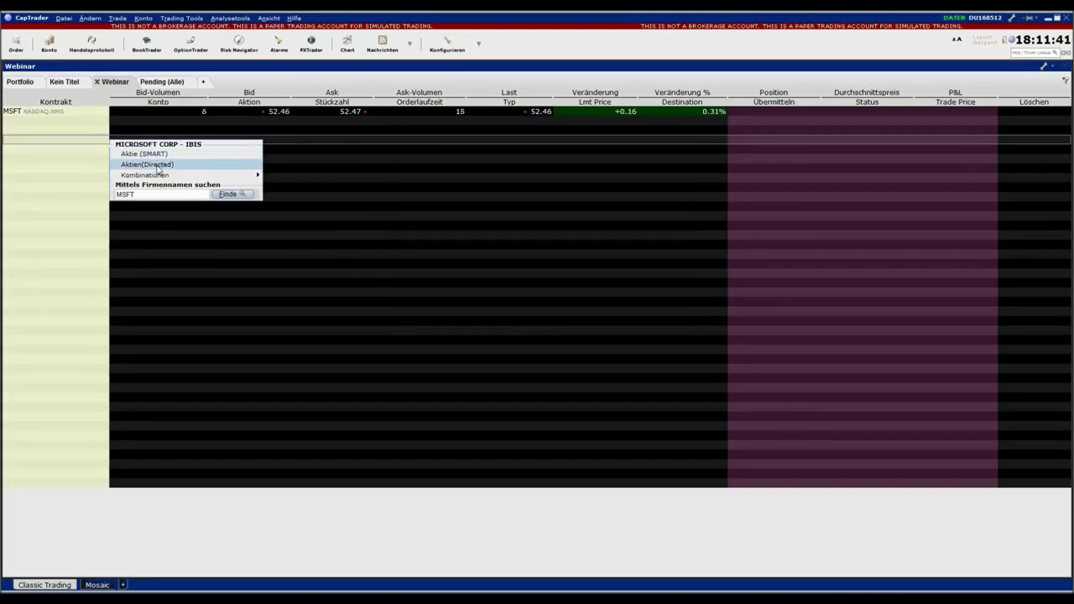
# Step: Review the FWB, IBIS, SWB and TGATE exchanges for the directed IBIS stock and add the Microsoft listing to the page
pyautogui.click(156, 165)
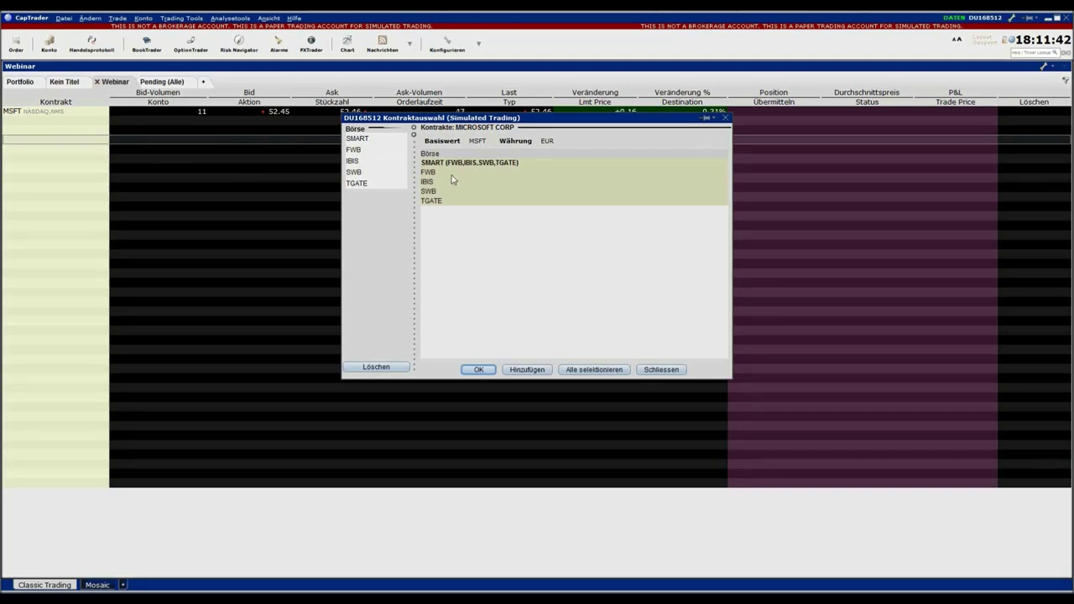
pyautogui.click(468, 175)
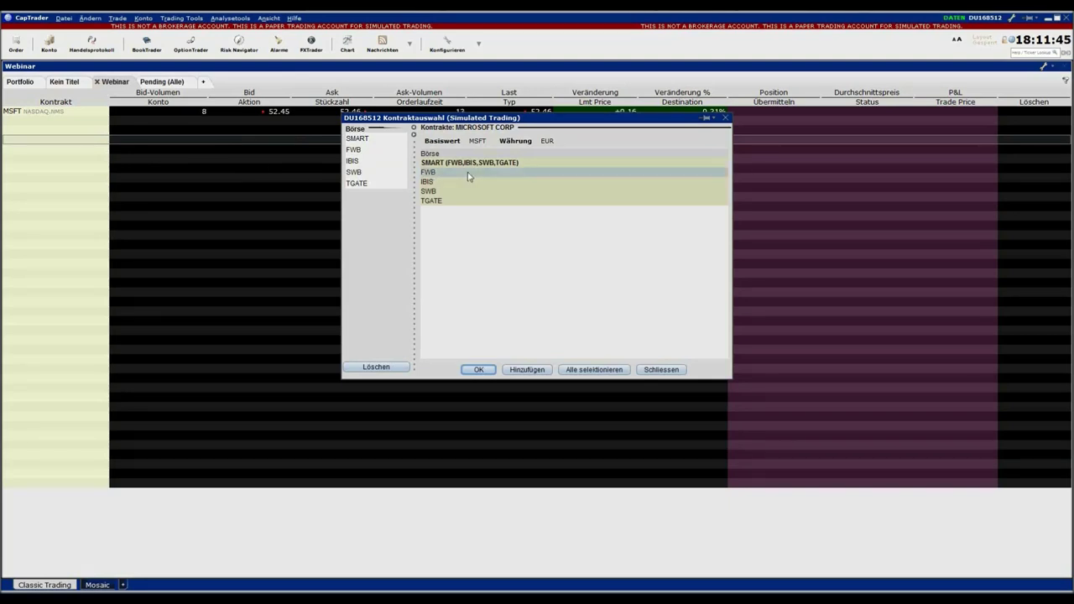
pyautogui.click(448, 184)
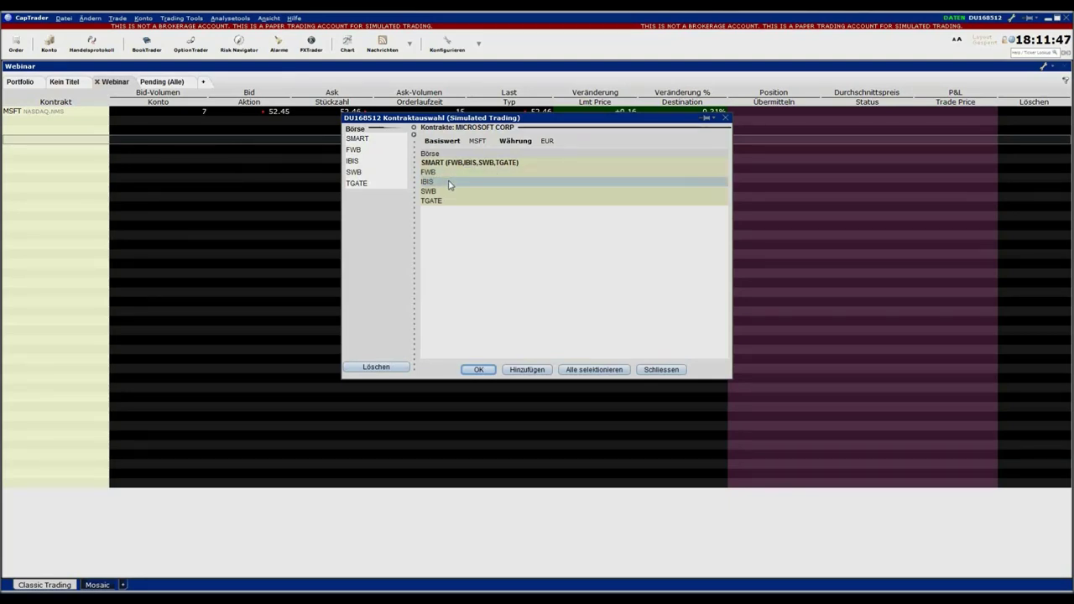
pyautogui.click(452, 193)
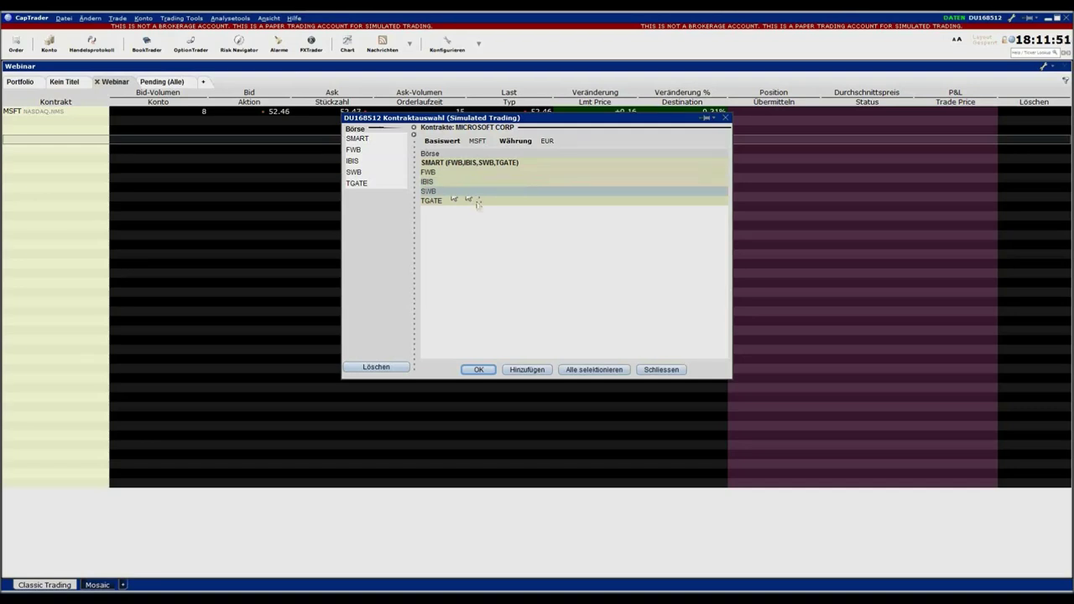
pyautogui.click(478, 202)
pyautogui.click(480, 173)
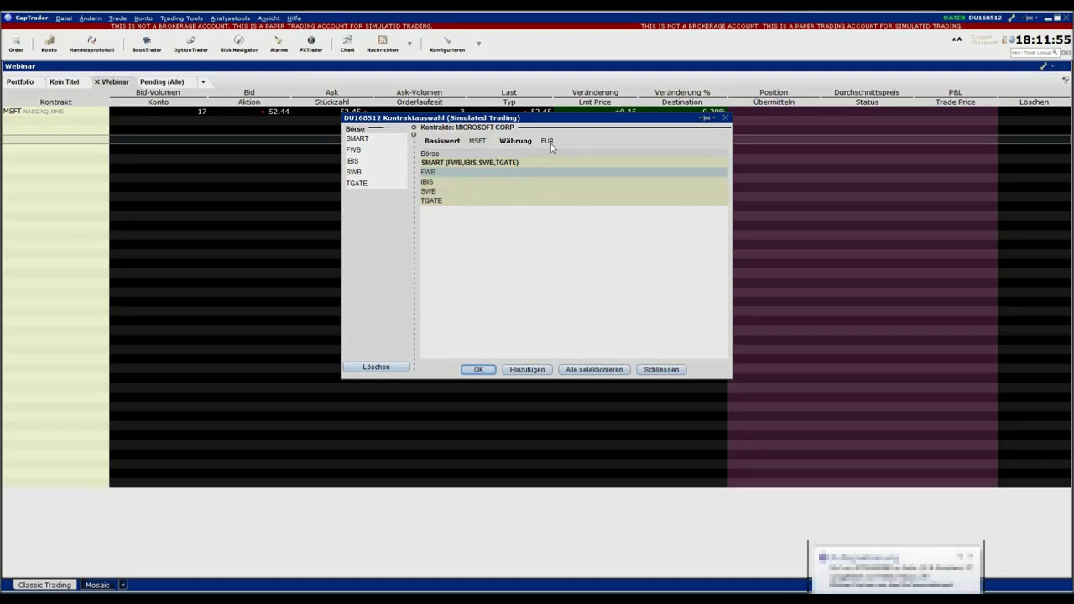
pyautogui.click(369, 139)
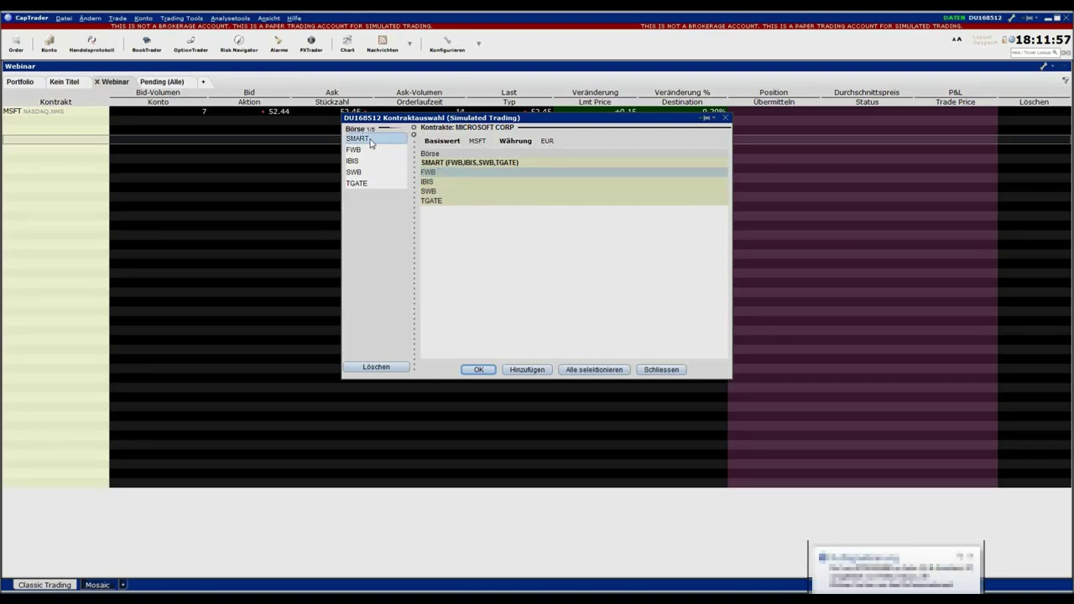
pyautogui.click(479, 369)
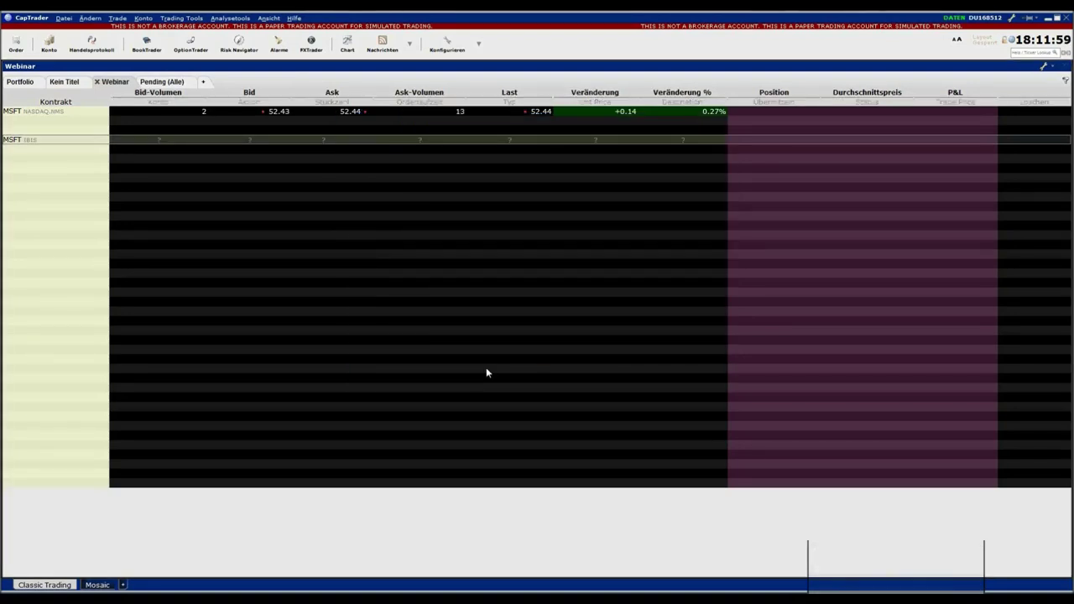
# Step: Create a buy order for the NASDAQ Microsoft listing from its ask price and set the order duration to GTC
pyautogui.moveTo(287, 144)
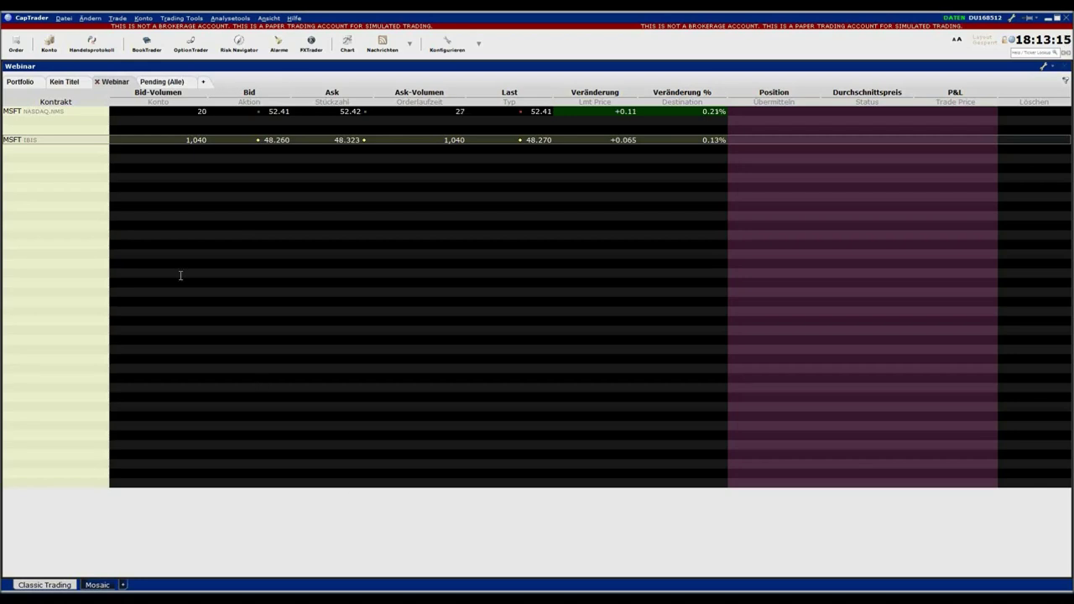
pyautogui.click(34, 167)
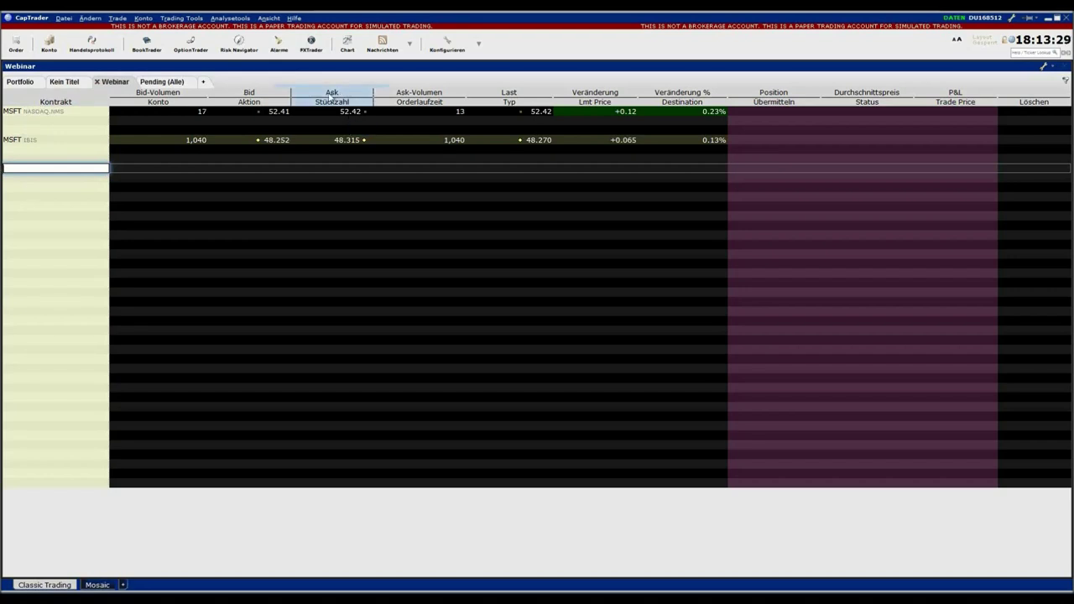
pyautogui.moveTo(342, 100)
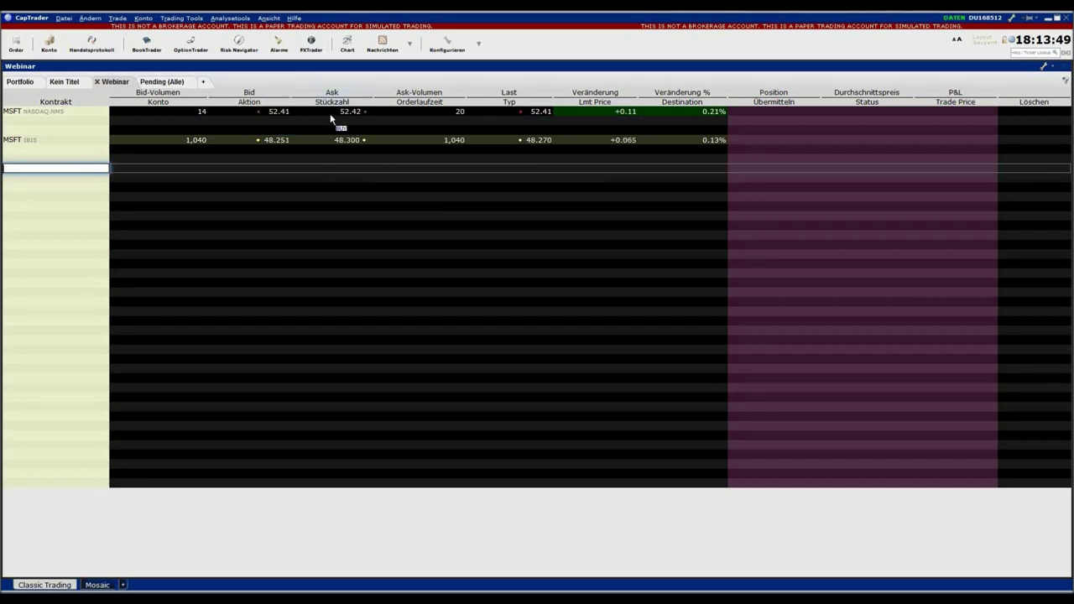
pyautogui.click(350, 110)
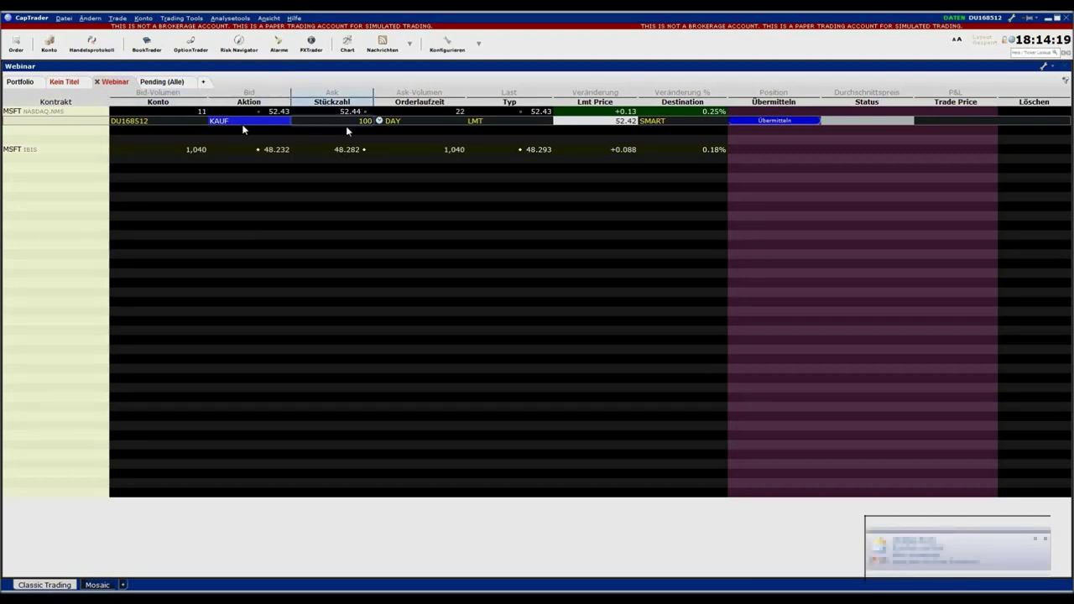
pyautogui.click(414, 125)
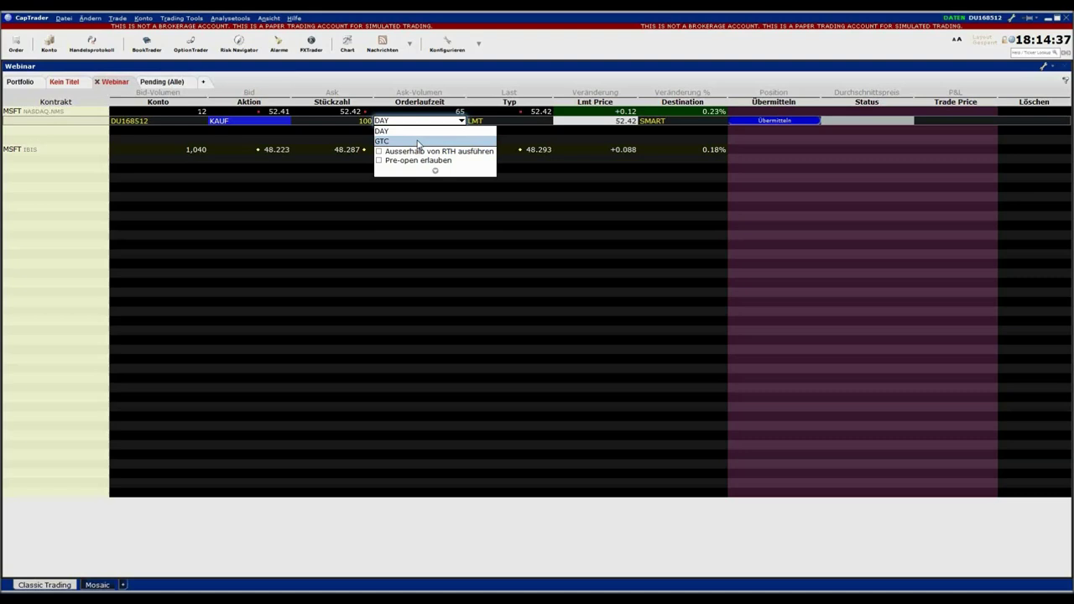
pyautogui.click(418, 142)
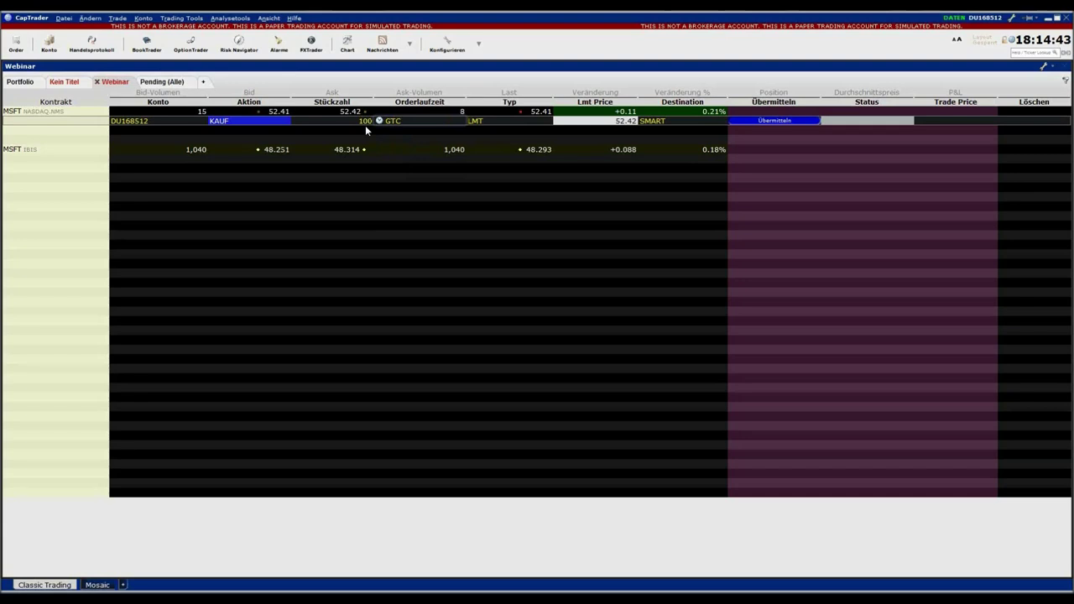
# Step: Try the MKT order type on the Microsoft buy order, followed by STP from the extended type list
pyautogui.moveTo(513, 114)
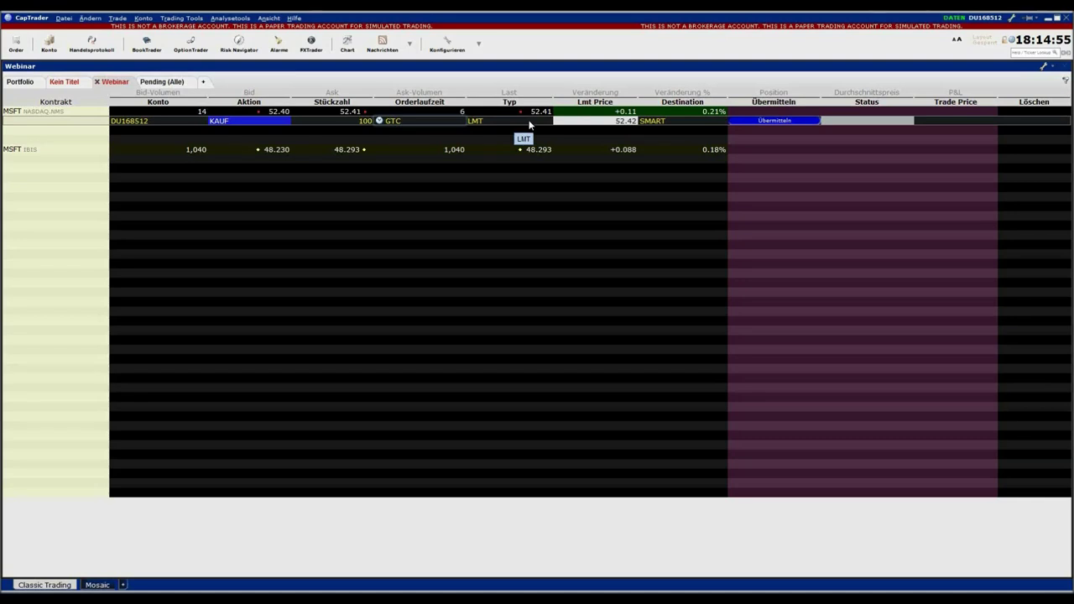
pyautogui.click(528, 125)
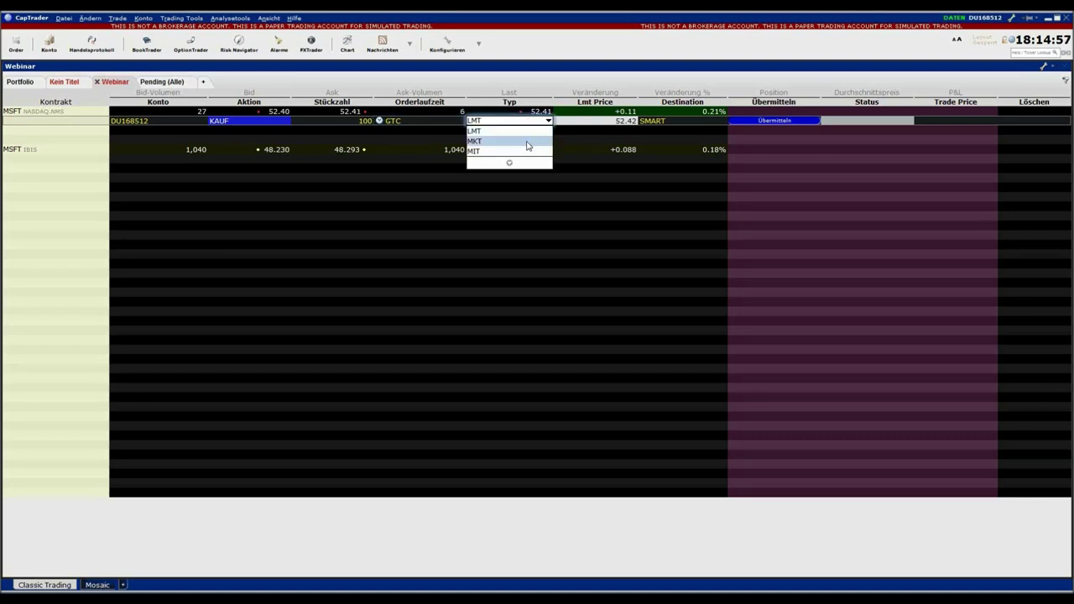
pyautogui.click(504, 141)
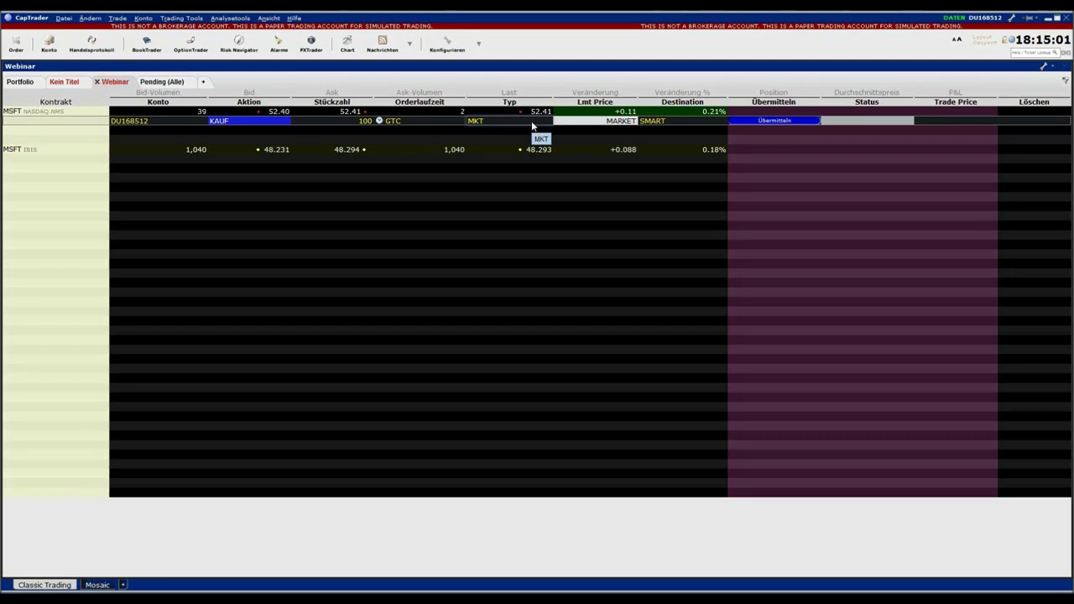
pyautogui.click(533, 123)
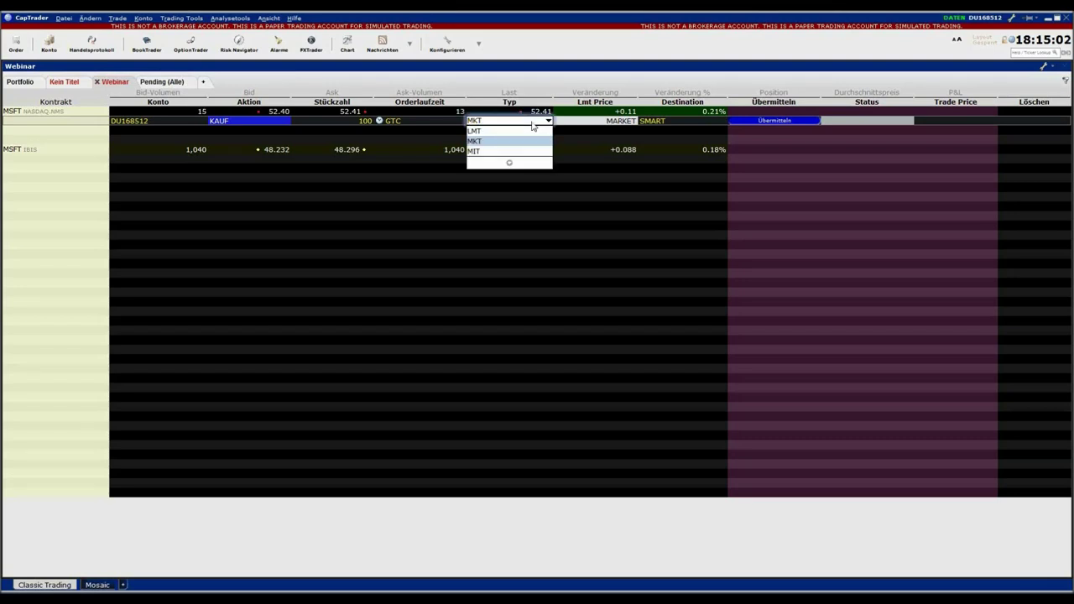
pyautogui.click(509, 163)
pyautogui.click(502, 162)
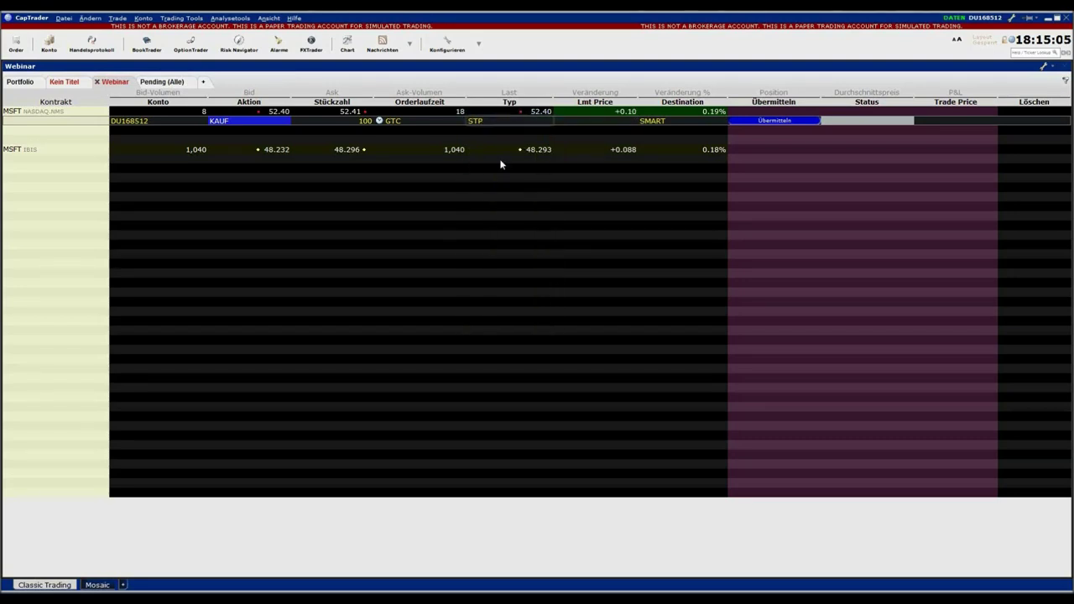
# Step: Review the full list of order types for the buy order, try MKT and return the type to LMT
pyautogui.click(491, 124)
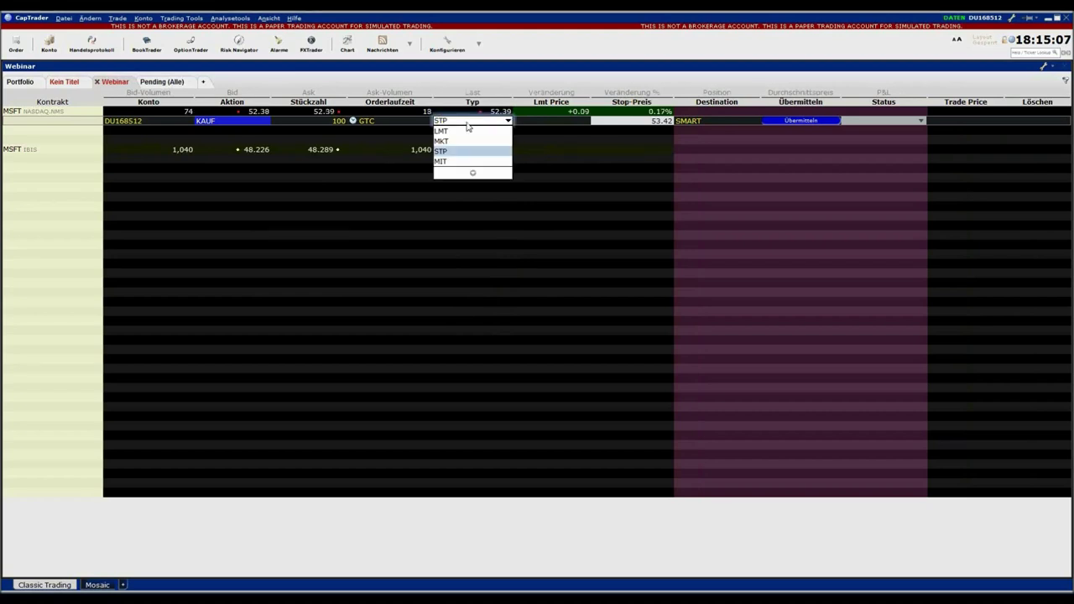
pyautogui.click(471, 177)
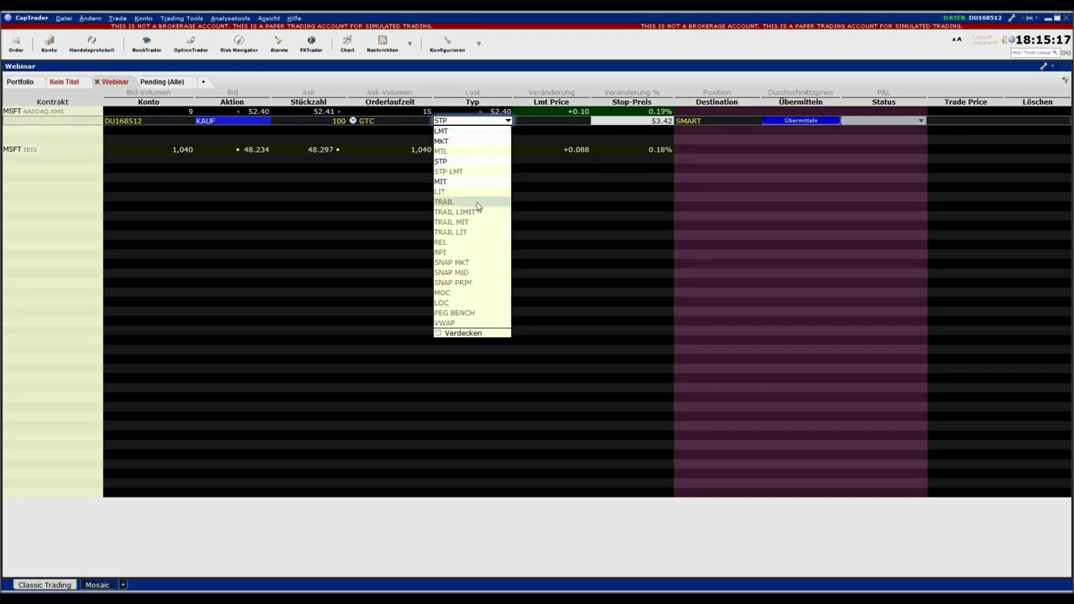
pyautogui.click(471, 141)
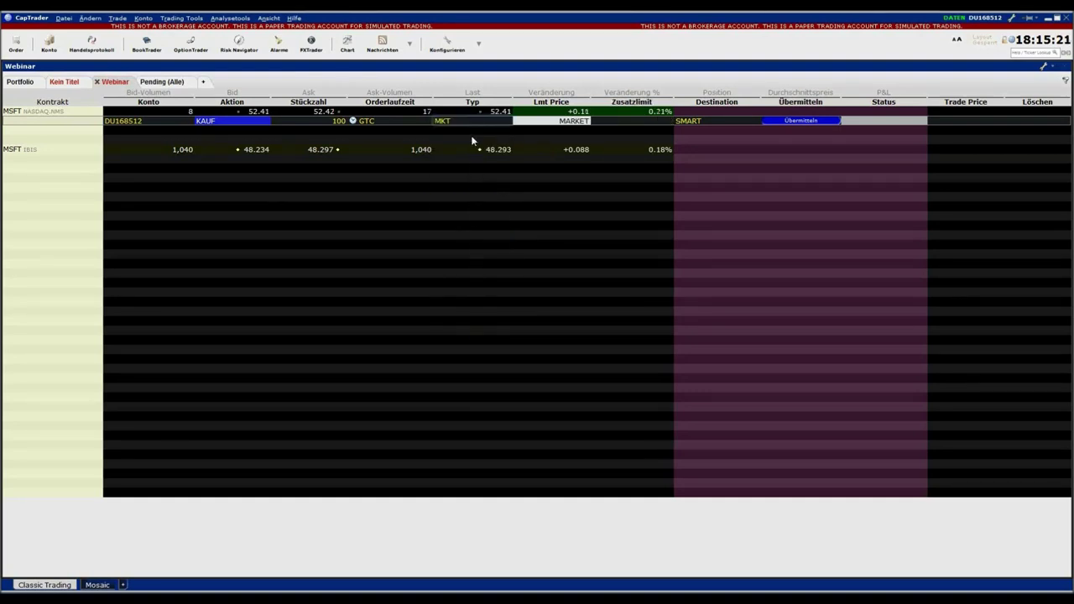
pyautogui.click(471, 119)
pyautogui.click(471, 132)
pyautogui.click(472, 121)
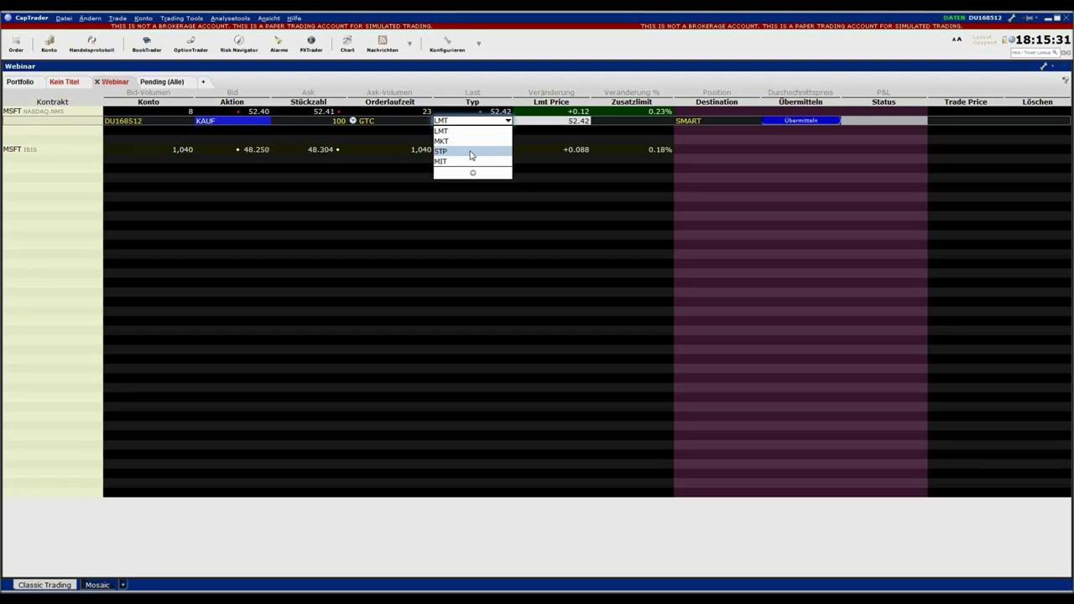
pyautogui.click(483, 122)
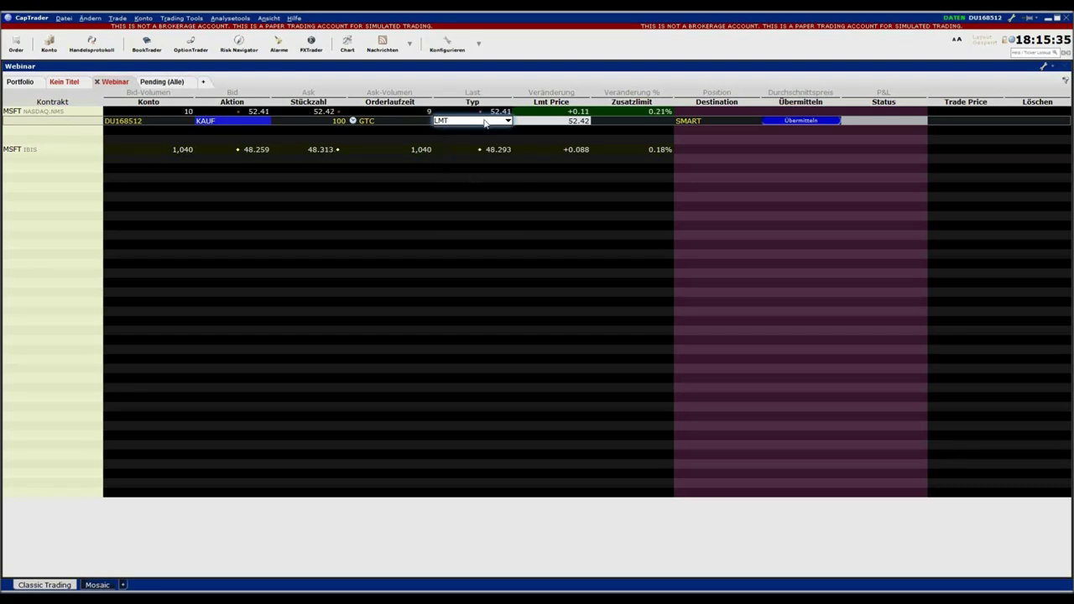
# Step: Look over the suggested prices for the Microsoft buy order and set its limit price to 50
pyautogui.click(558, 120)
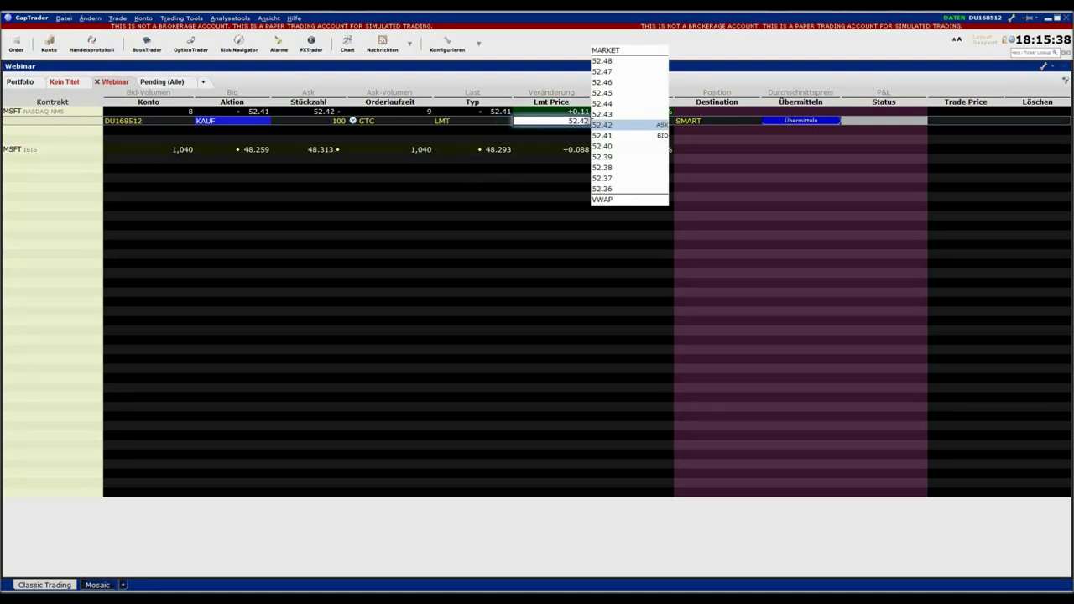
pyautogui.click(625, 125)
pyautogui.click(588, 121)
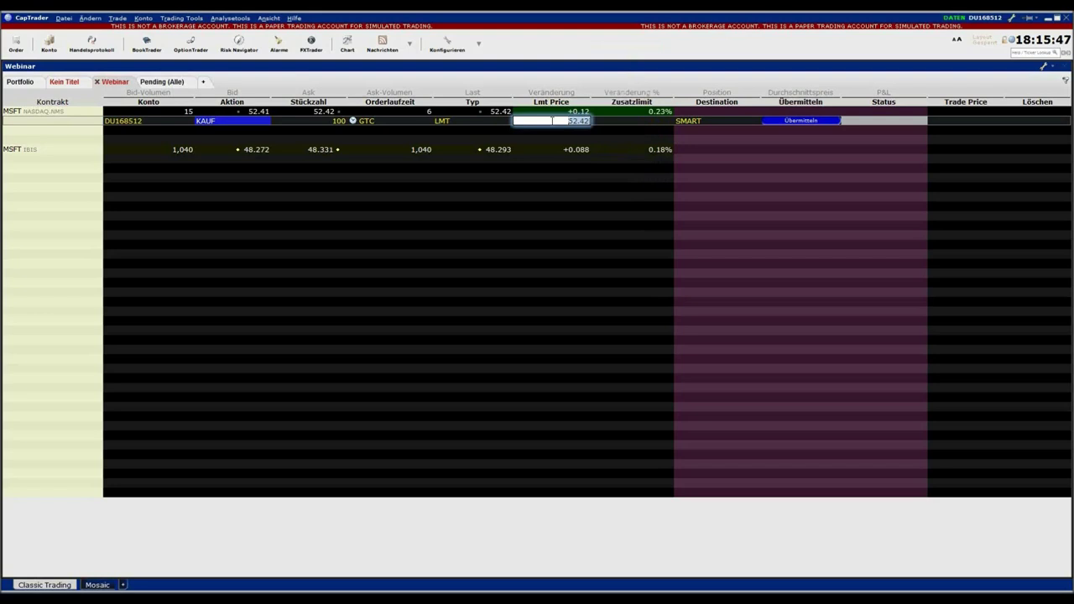
pyautogui.write('5')
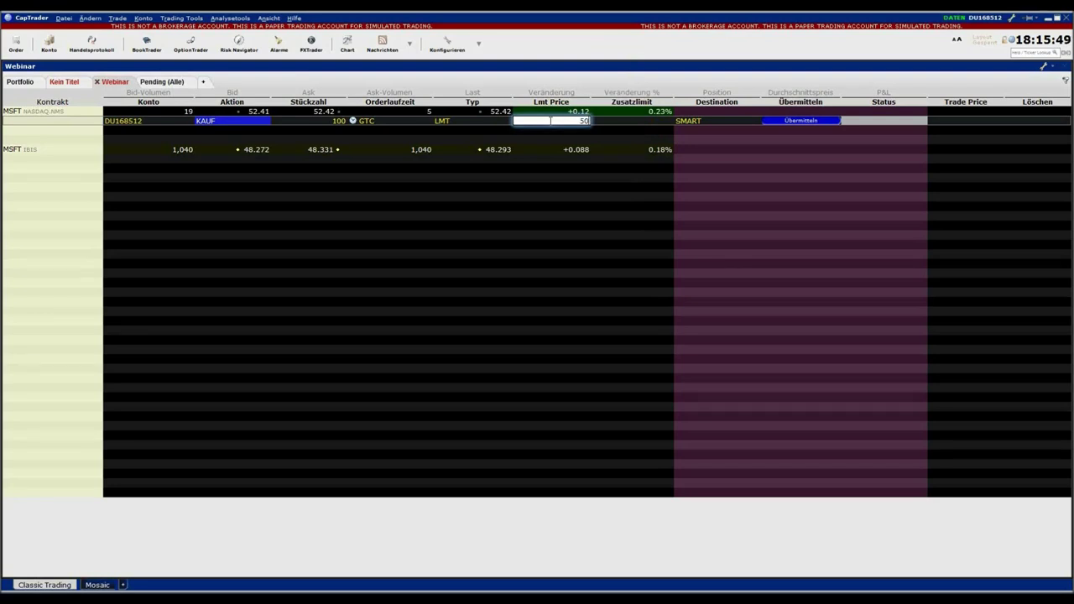
pyautogui.write('0')
pyautogui.press('Return')
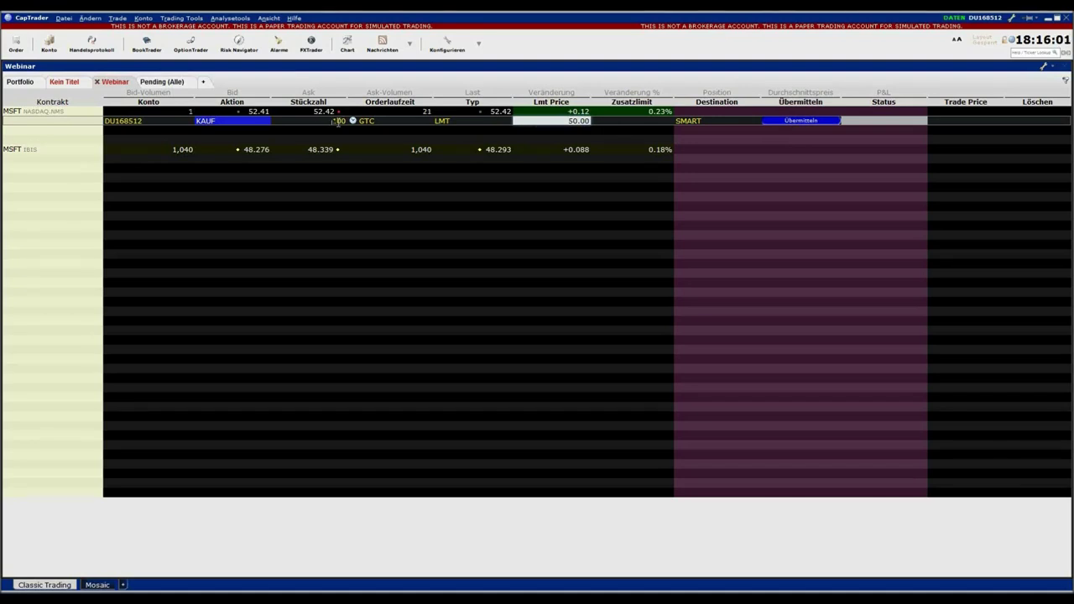
# Step: Set the order quantity to 50 shares, preview the order confirmation and cancel it without submitting
pyautogui.click(291, 121)
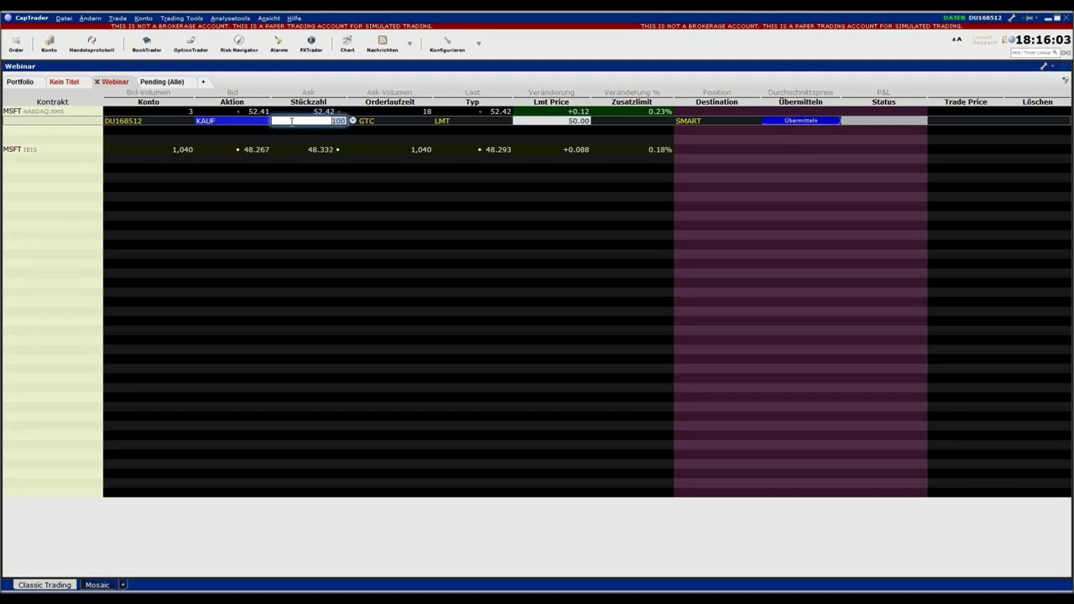
pyautogui.press('Return')
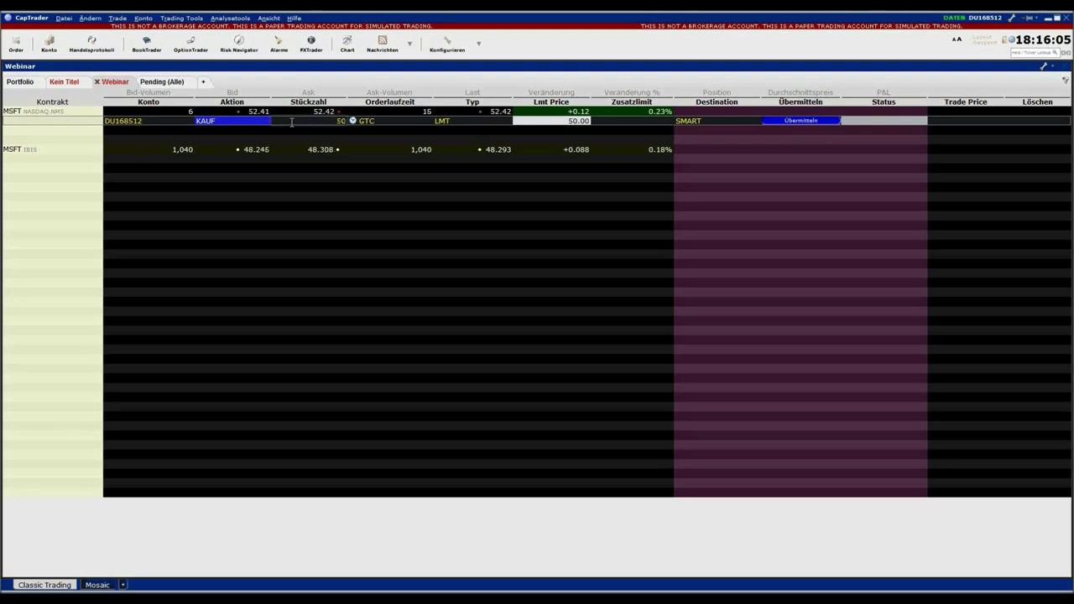
pyautogui.click(792, 120)
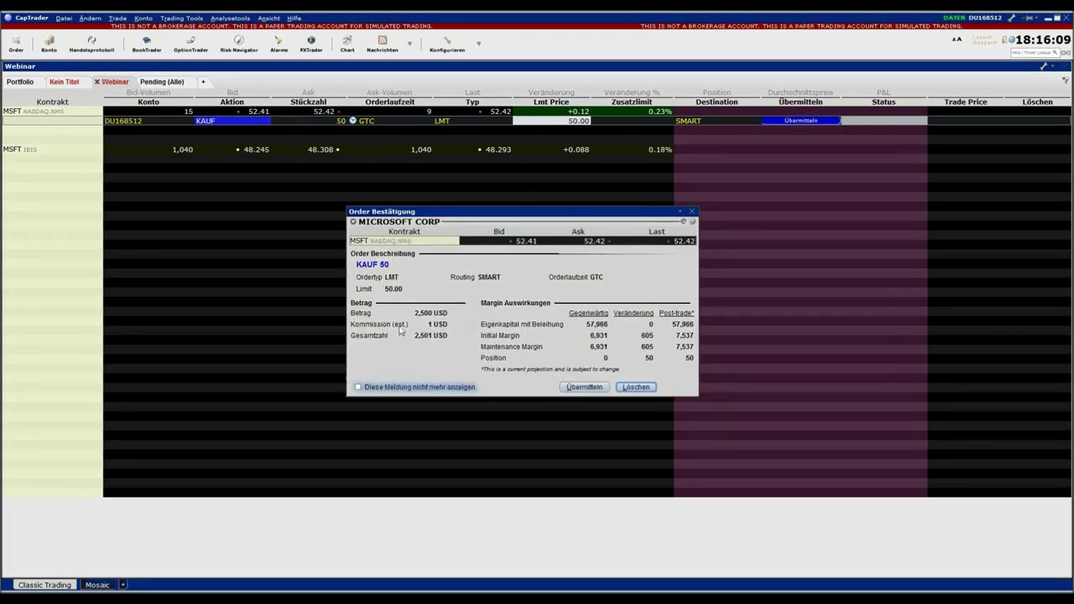
pyautogui.click(625, 388)
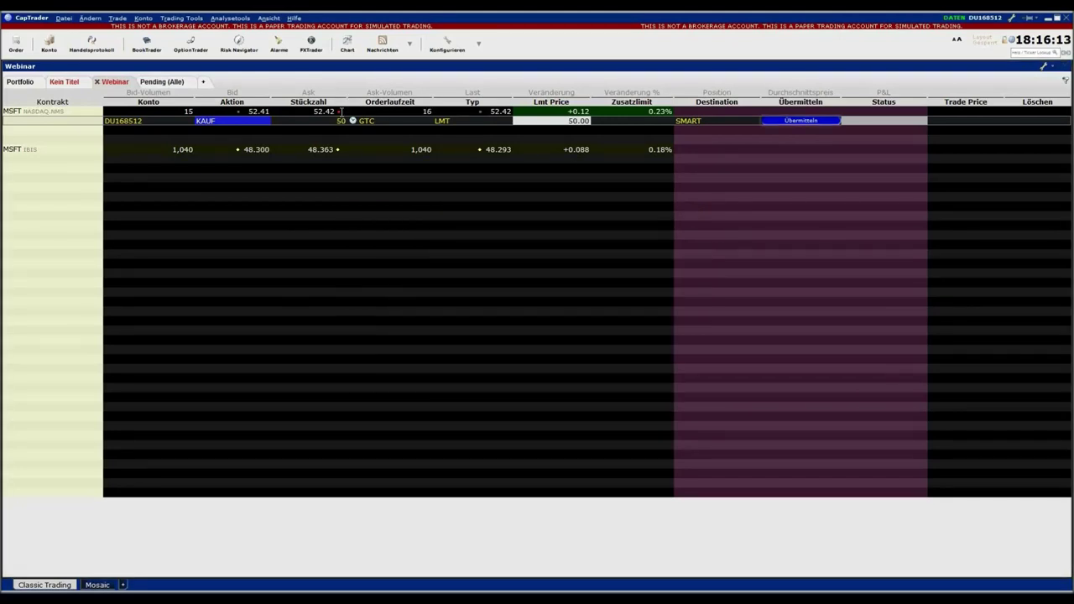
# Step: Set the order quantity to 100 shares and submit the Microsoft buy order through its confirmation
pyautogui.click(302, 121)
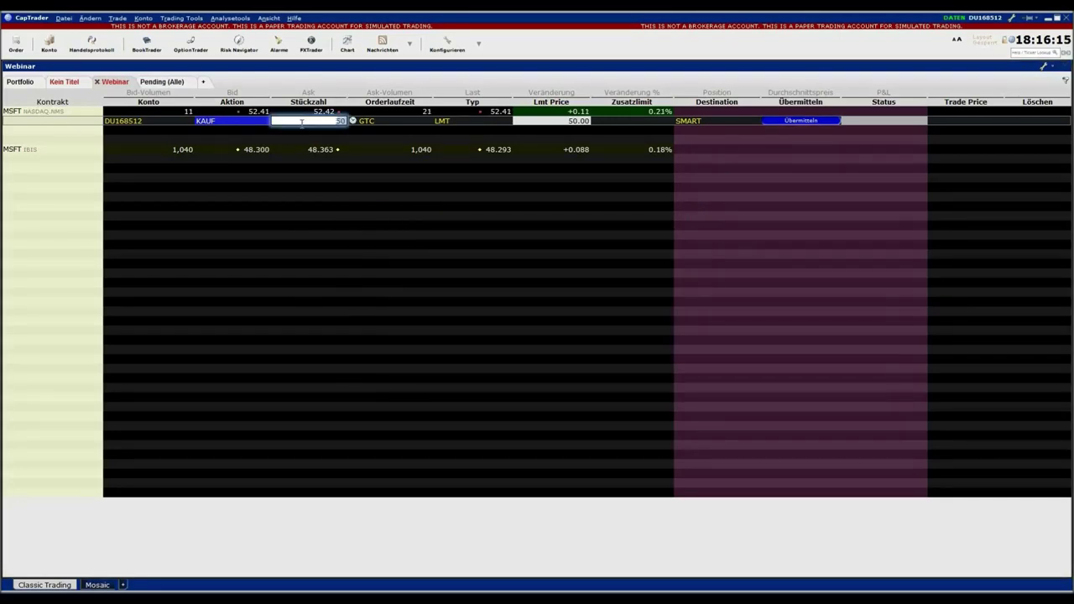
pyautogui.write('100')
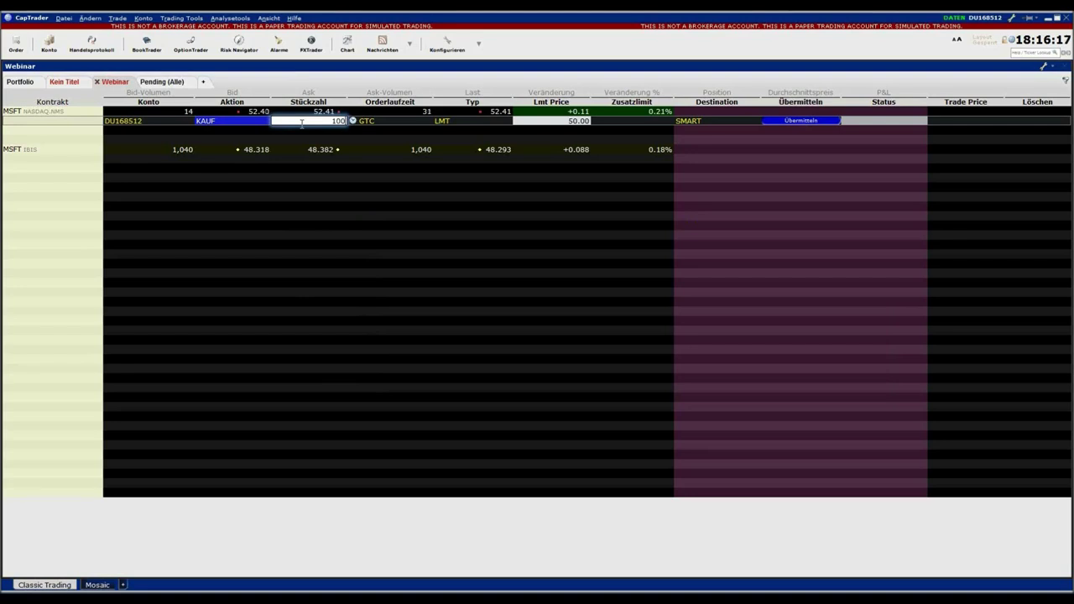
pyautogui.press('Return')
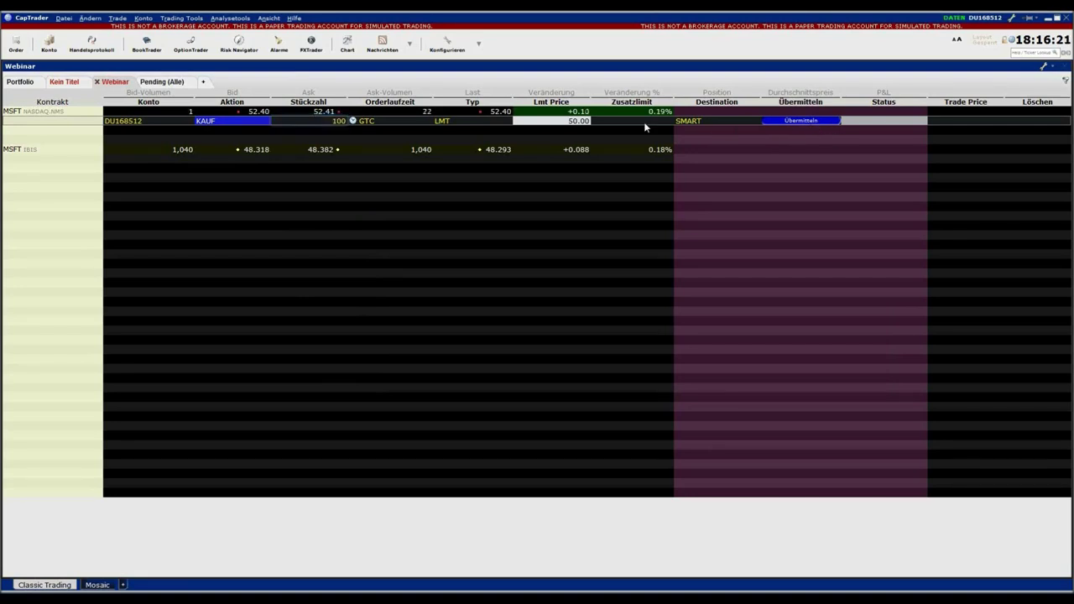
pyautogui.click(801, 120)
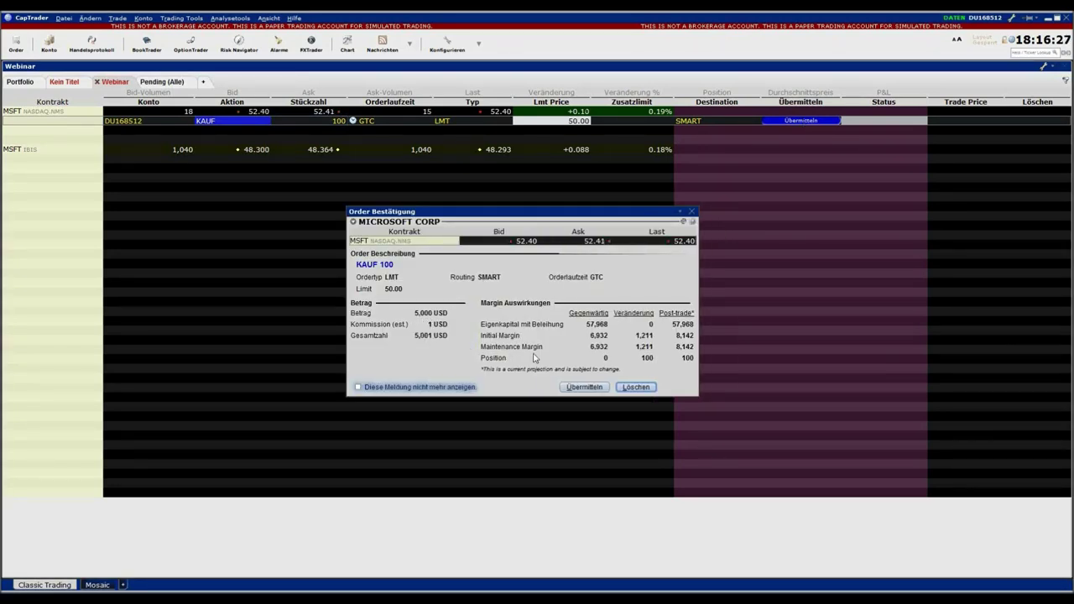
pyautogui.click(598, 388)
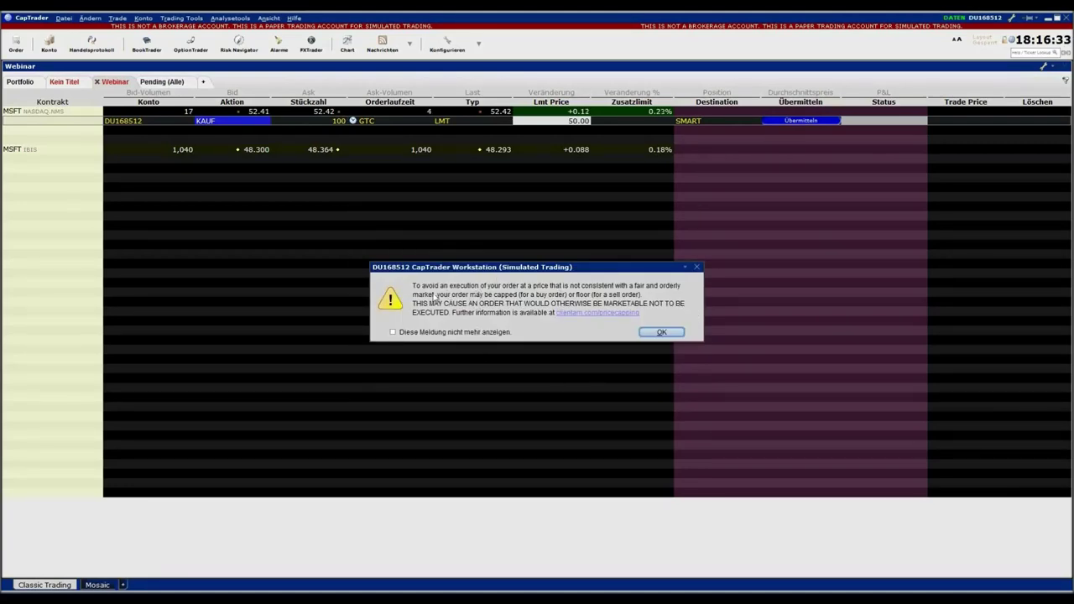
# Step: Acknowledge the price-cap and automatic date cancellation notices, setting both not to be displayed again
pyautogui.click(393, 334)
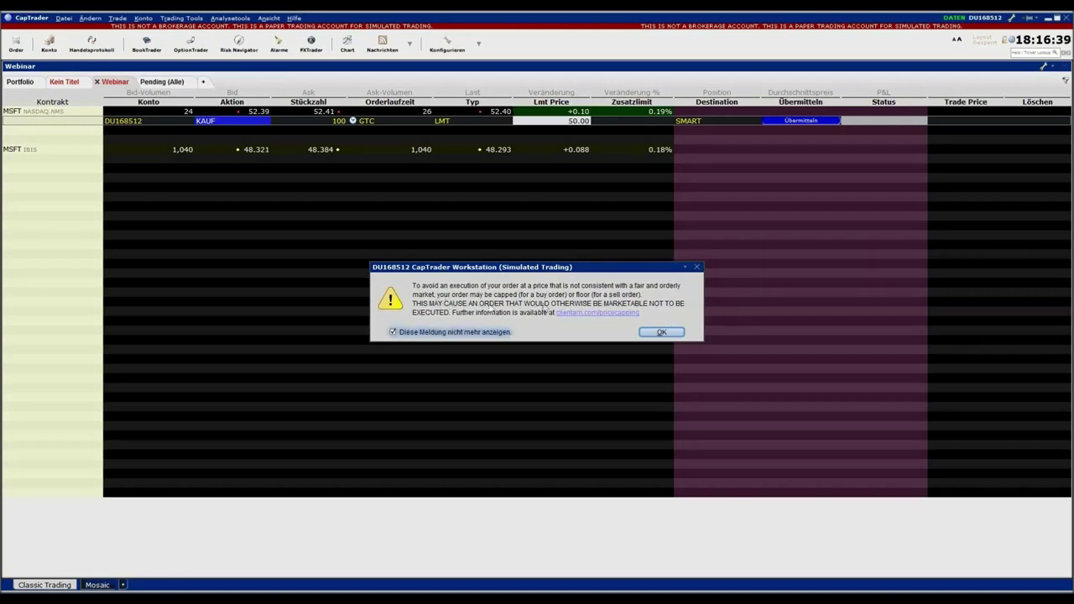
pyautogui.click(662, 333)
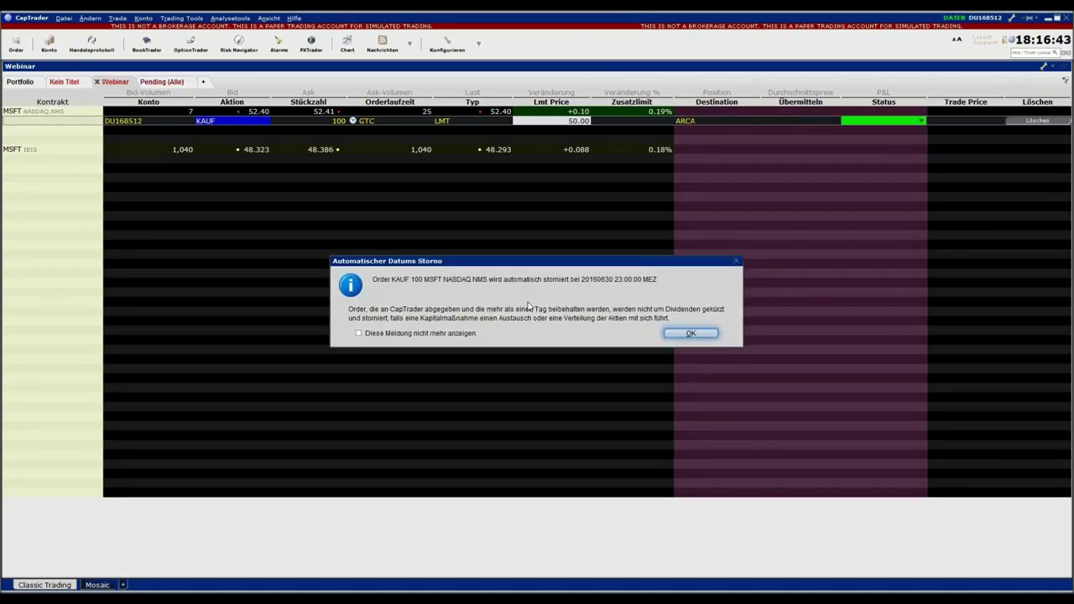
pyautogui.click(359, 333)
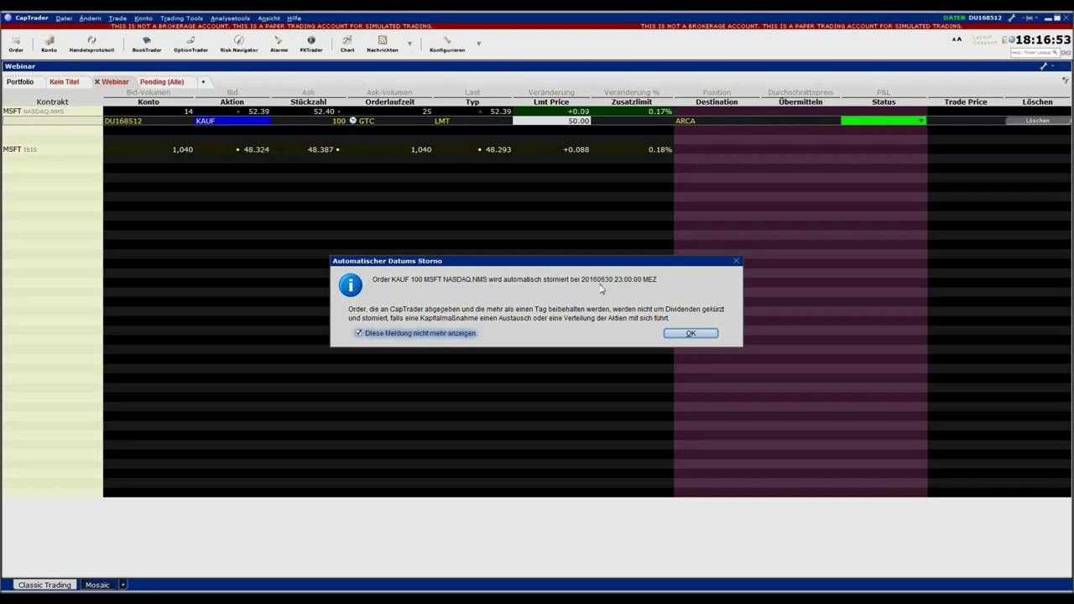
pyautogui.click(690, 333)
pyautogui.click(703, 334)
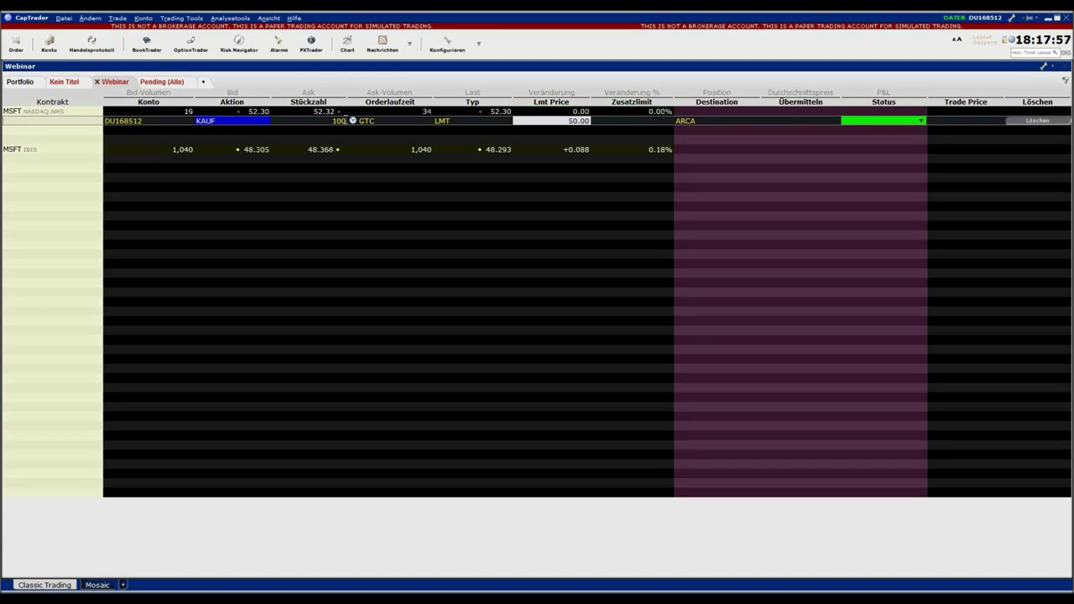
# Step: Change the limit price of the Microsoft GTC buy order to 48 and transmit the updated order
pyautogui.click(541, 121)
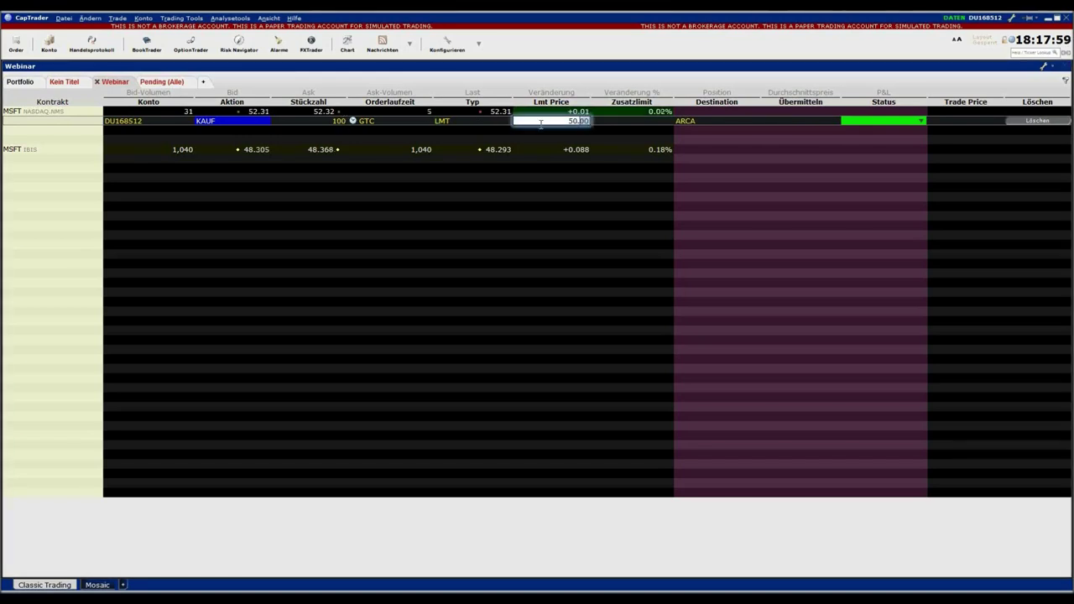
pyautogui.write('48')
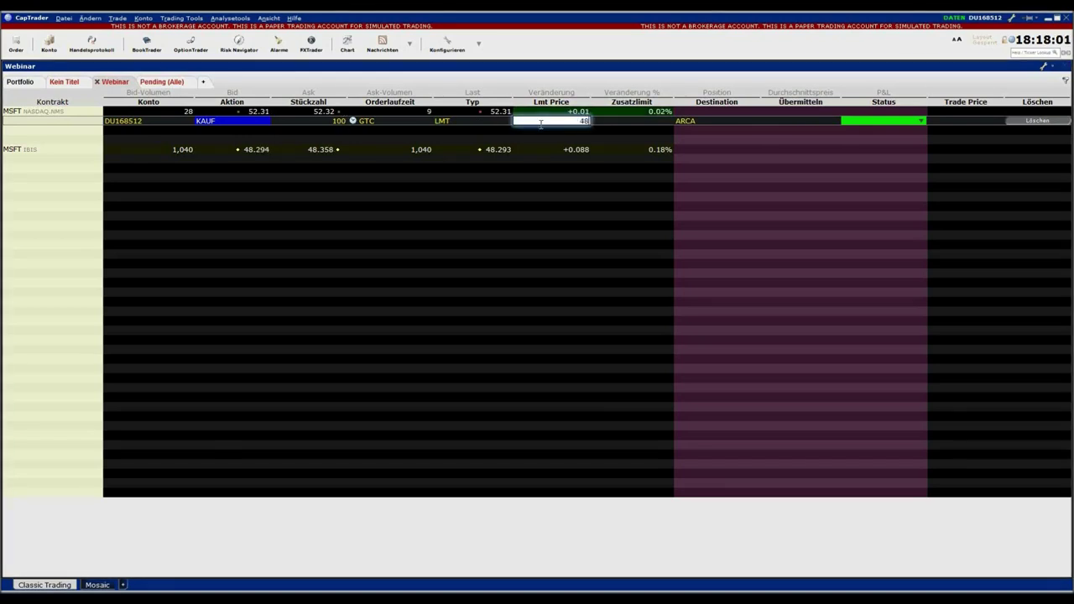
pyautogui.press('Return')
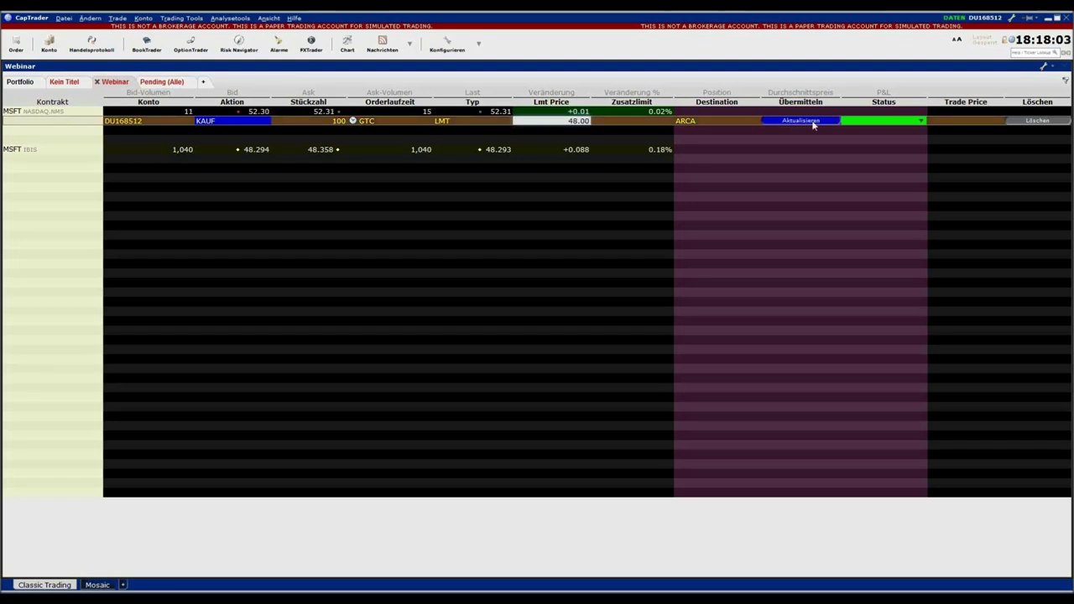
pyautogui.click(811, 121)
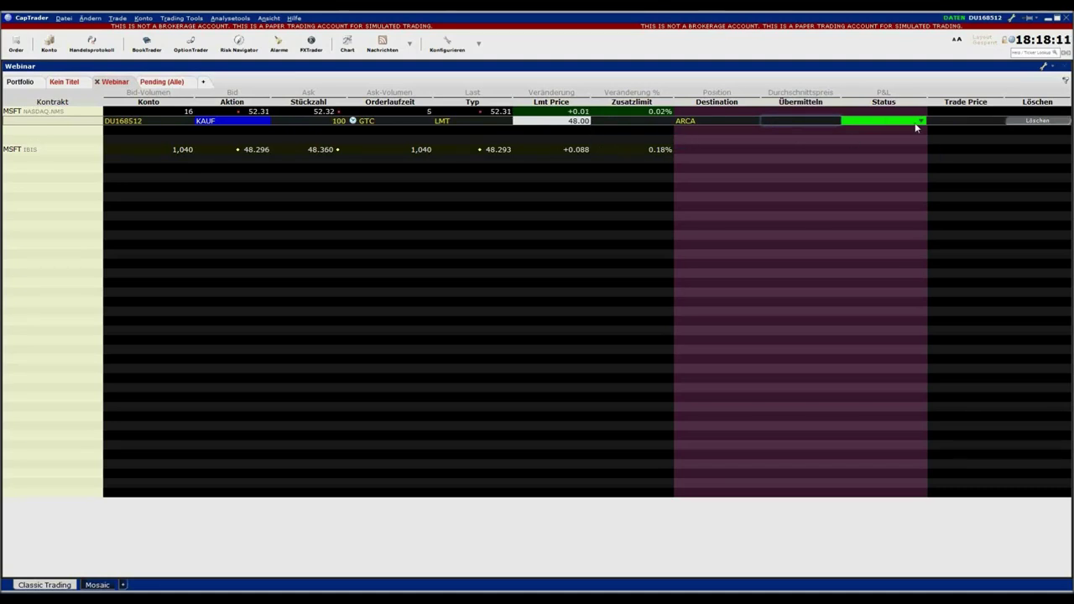
# Step: Cancel the Microsoft buy order and delete the IBIS listing of MSFT from the Webinar page
pyautogui.click(1023, 123)
pyautogui.moveTo(903, 124)
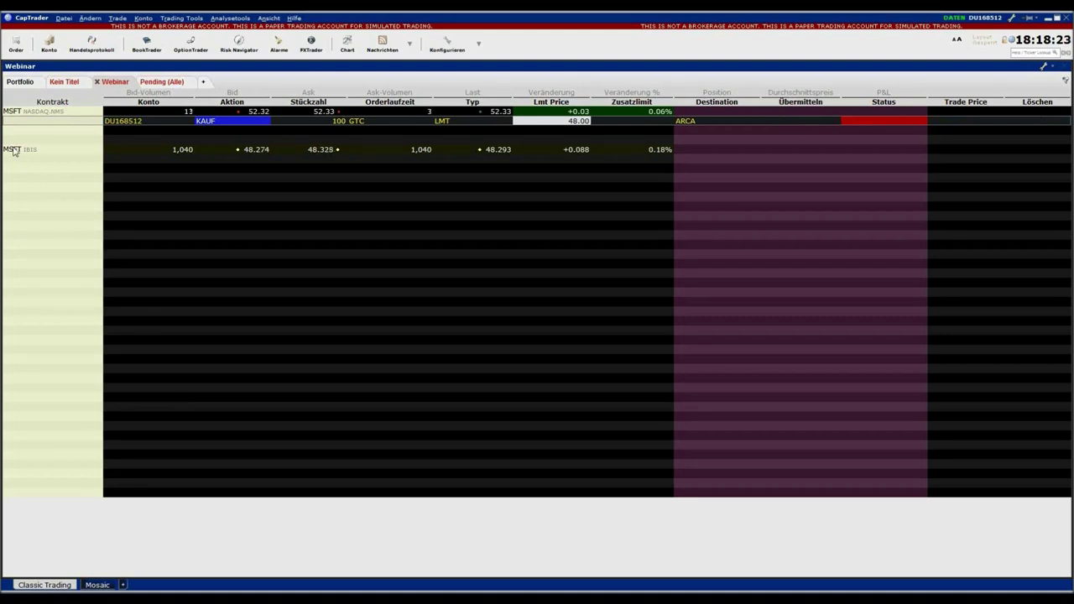
pyautogui.press('Delete')
pyautogui.press('Delete')
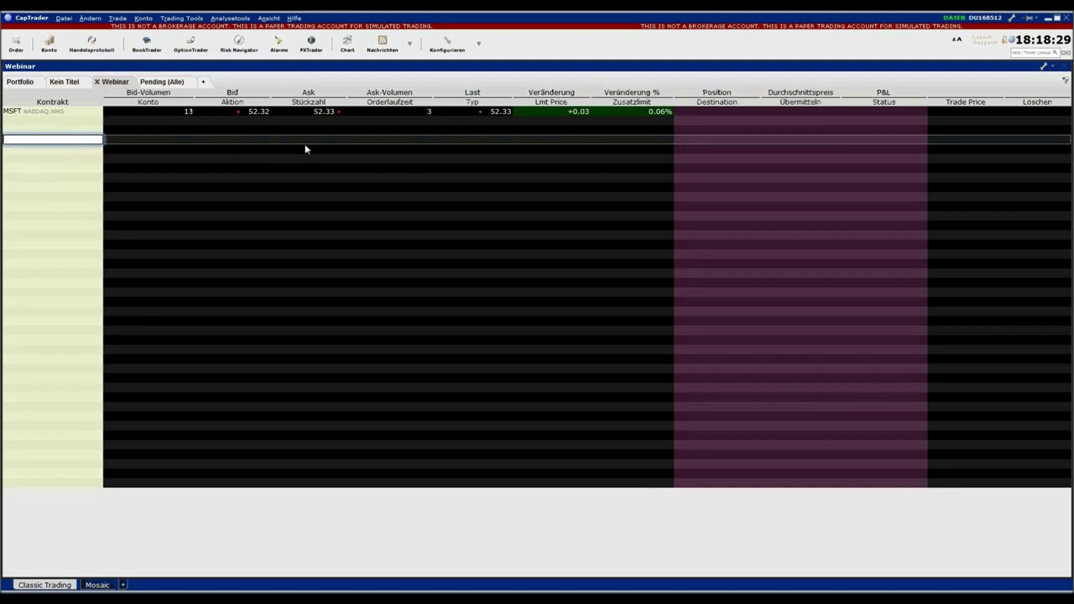
# Step: Create a day limit buy order for 100 NASDAQ-listed Microsoft shares at 48 and submit it through the confirmation
pyautogui.click(322, 112)
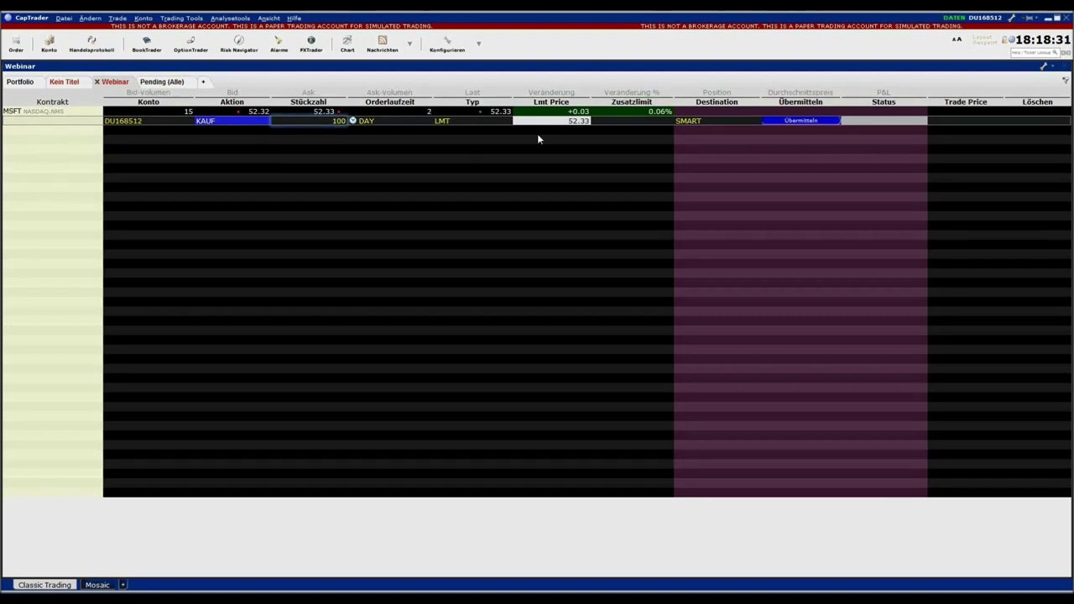
pyautogui.click(583, 121)
pyautogui.write('48')
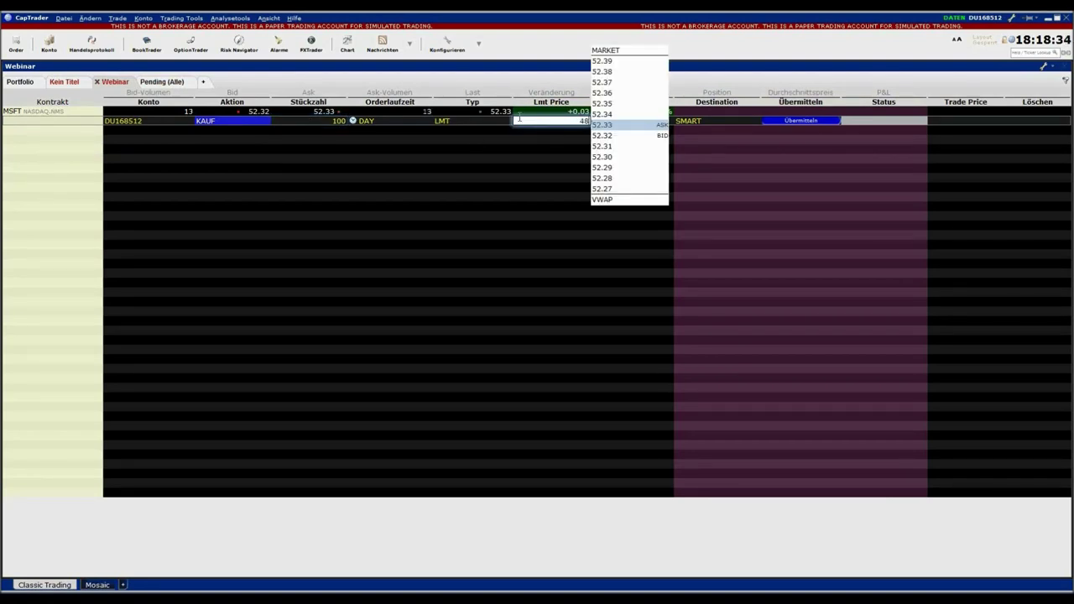
pyautogui.press('Return')
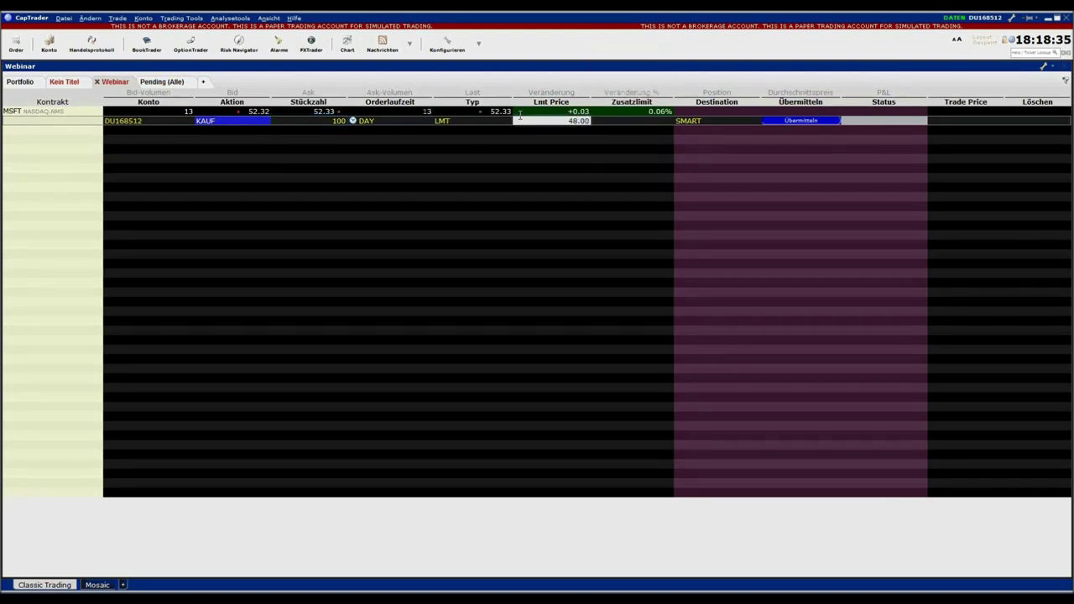
pyautogui.click(799, 121)
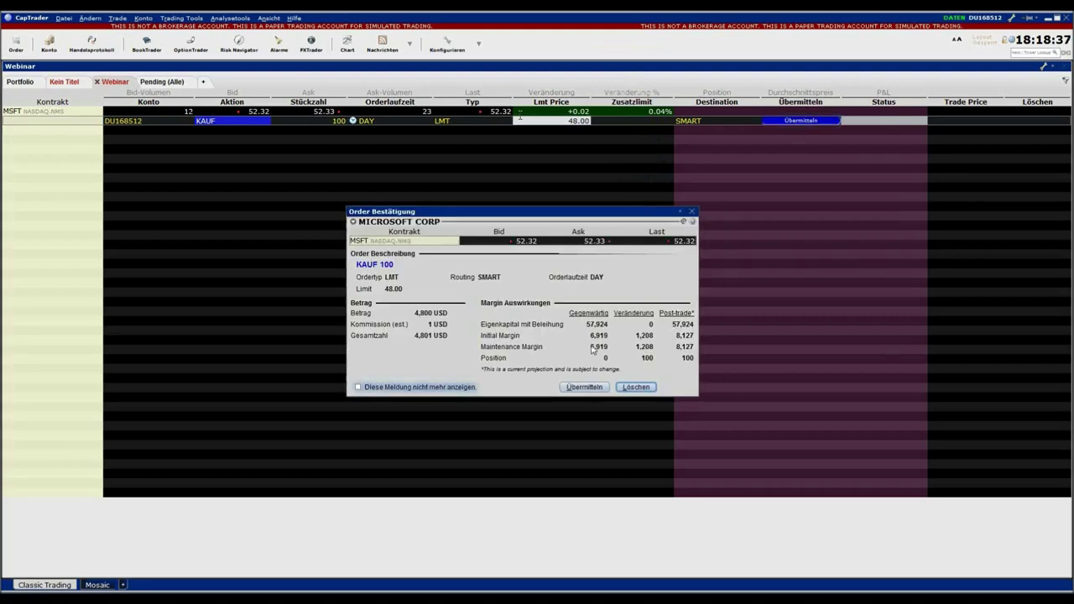
pyautogui.click(585, 387)
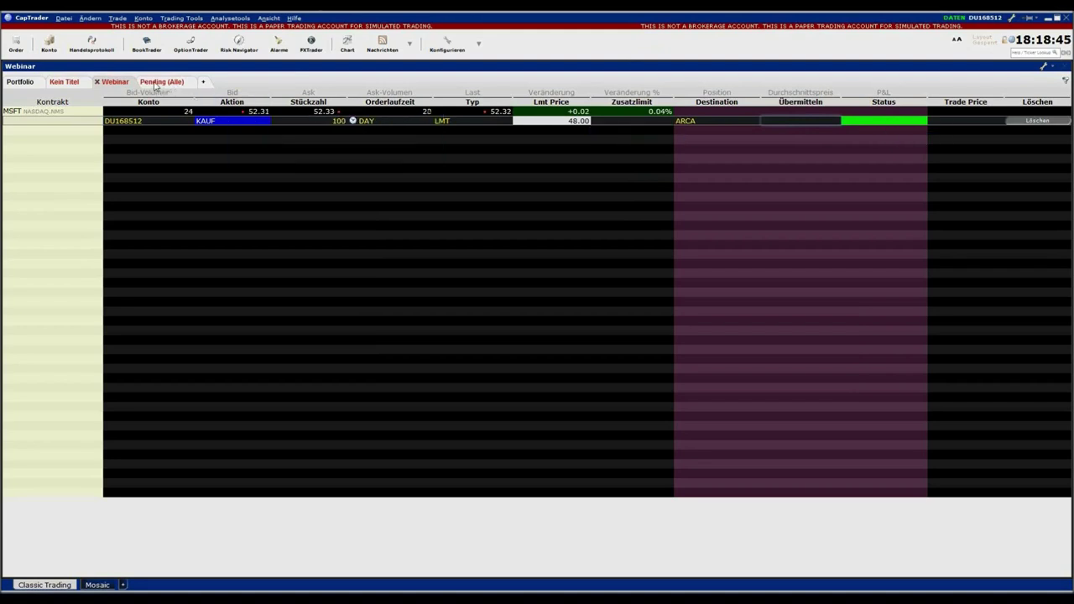
# Step: Review the open Microsoft order on the Pending page and the positions on the Portfolio page, returning to the pending orders
pyautogui.click(155, 83)
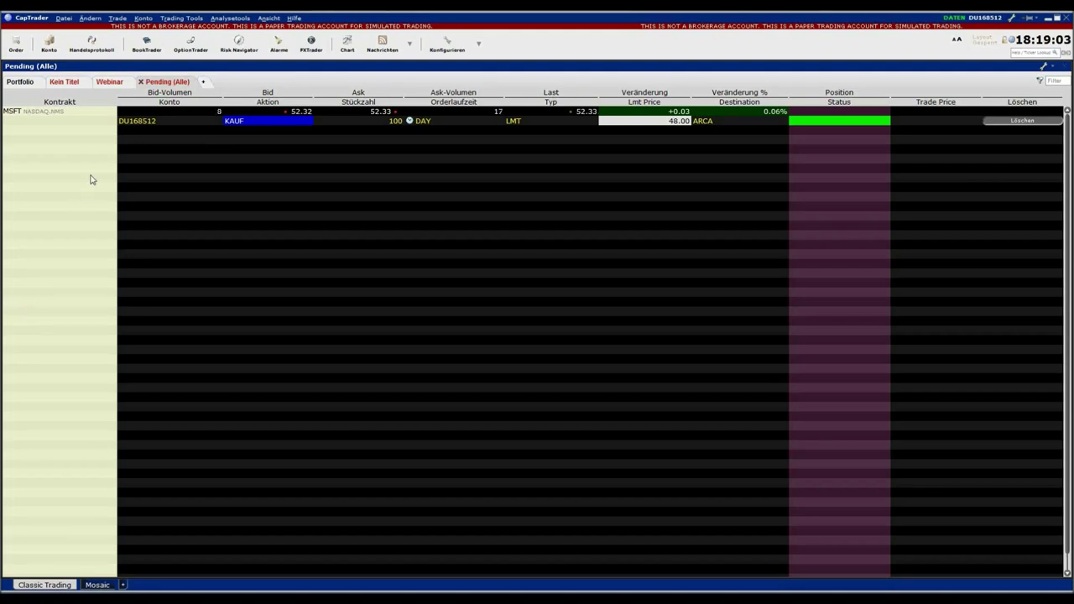
pyautogui.click(21, 82)
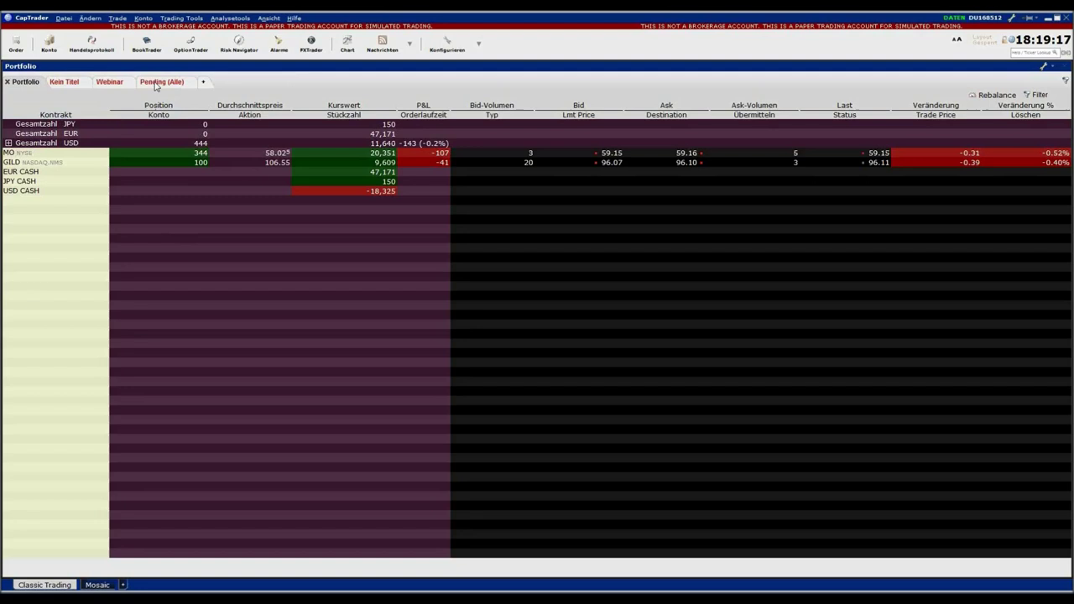
pyautogui.click(155, 83)
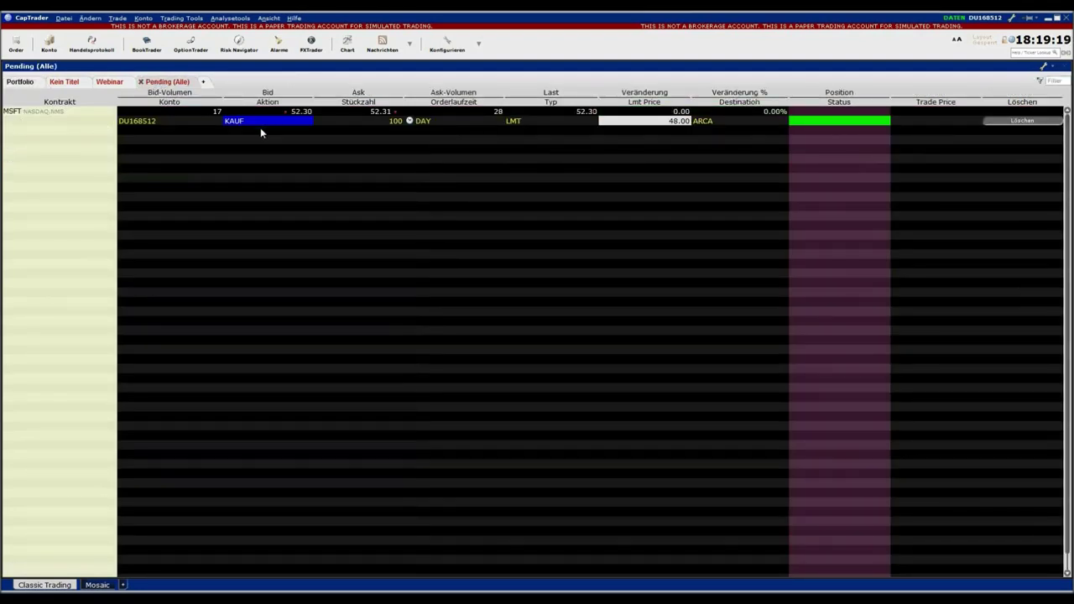
# Step: Change the pending Microsoft buy order's type to MKT and transmit the updated order
pyautogui.click(530, 121)
pyautogui.click(537, 140)
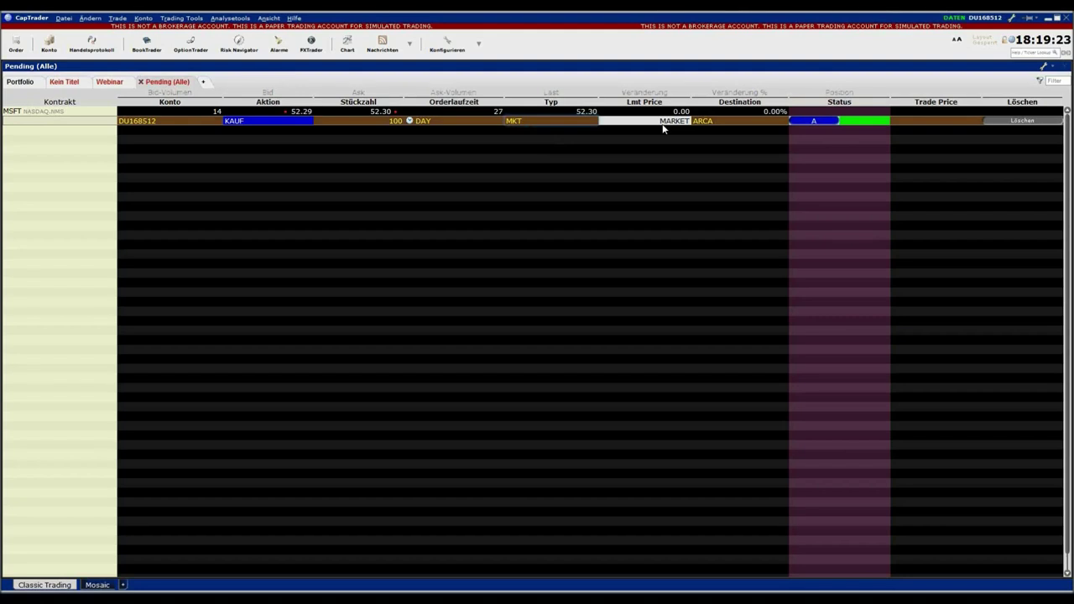
pyautogui.click(813, 120)
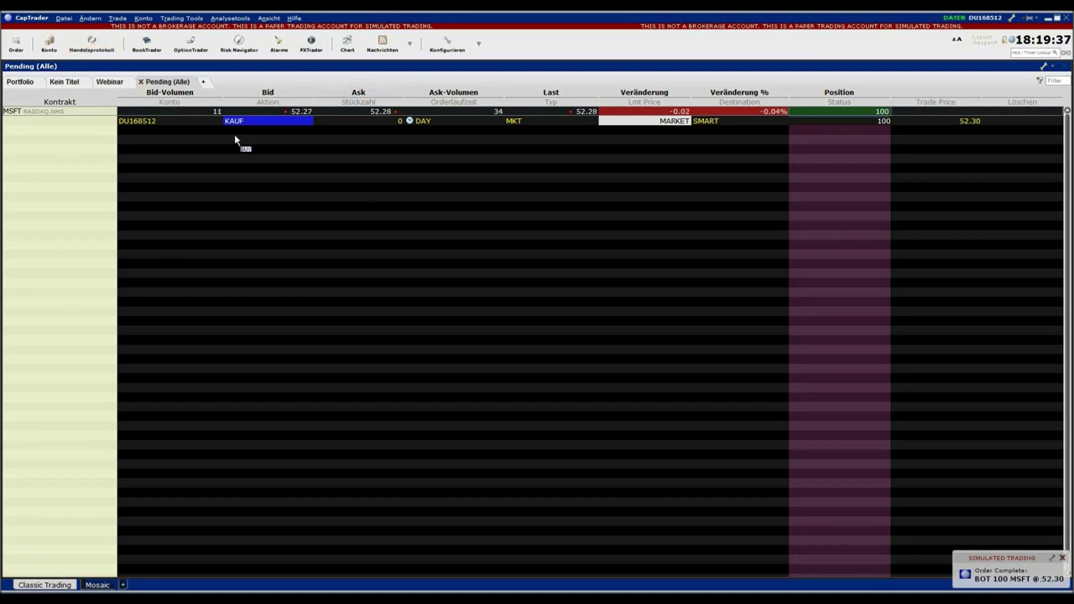
# Step: Check the Microsoft purchase in the trade log, the widened account window and the Portfolio page
pyautogui.click(93, 43)
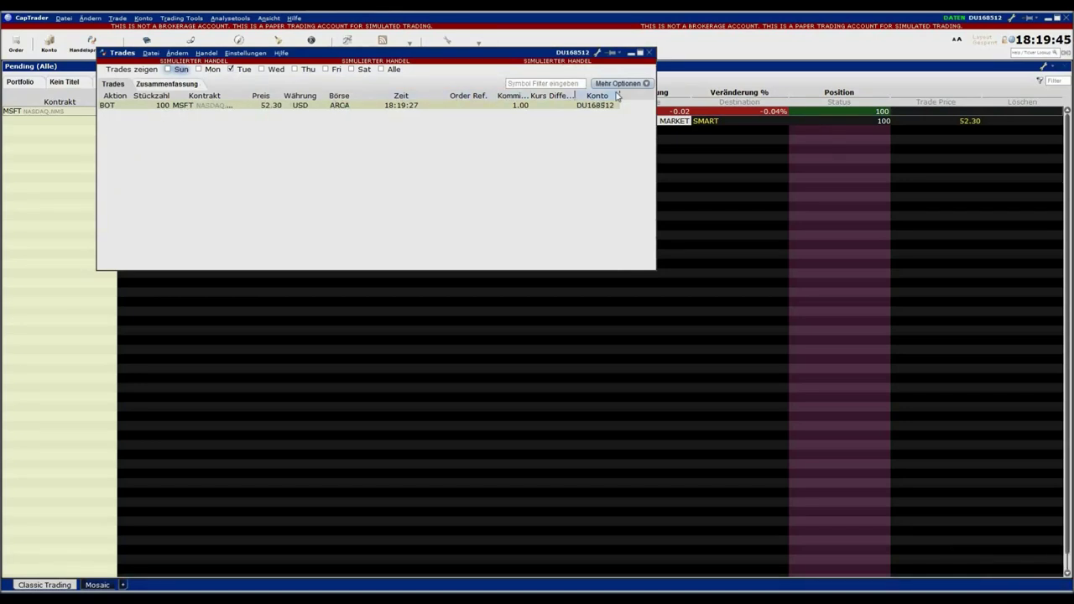
pyautogui.click(650, 53)
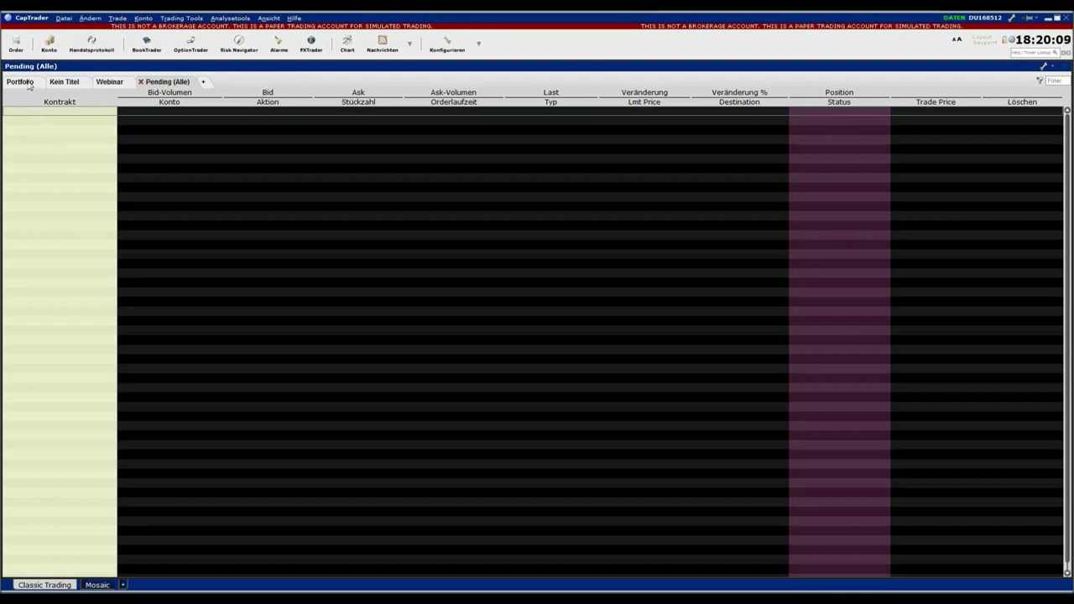
pyautogui.click(48, 45)
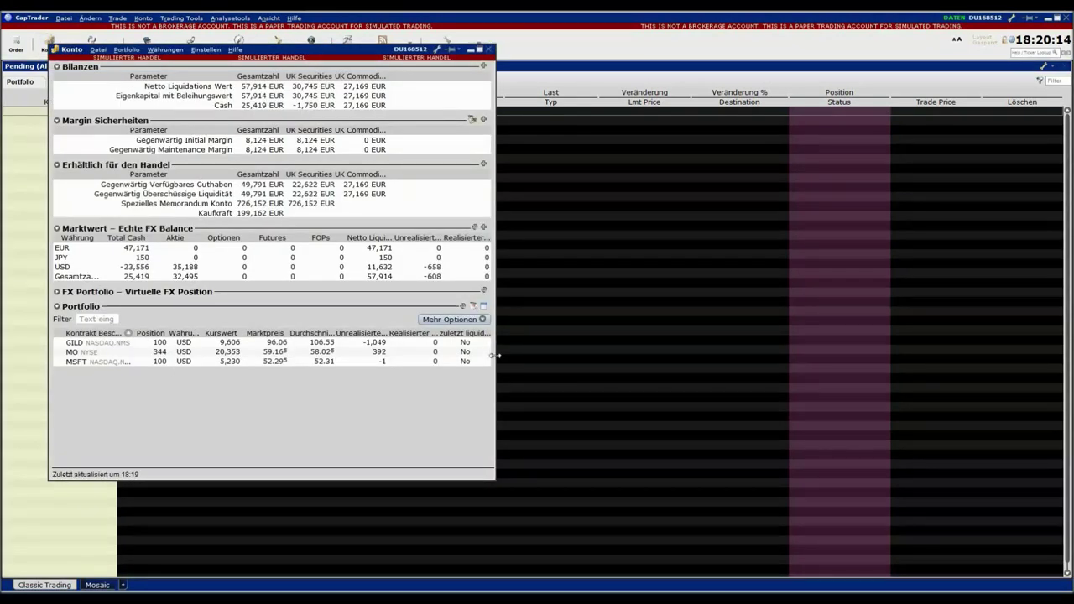
pyautogui.moveTo(497, 356); pyautogui.dragTo(861, 356)
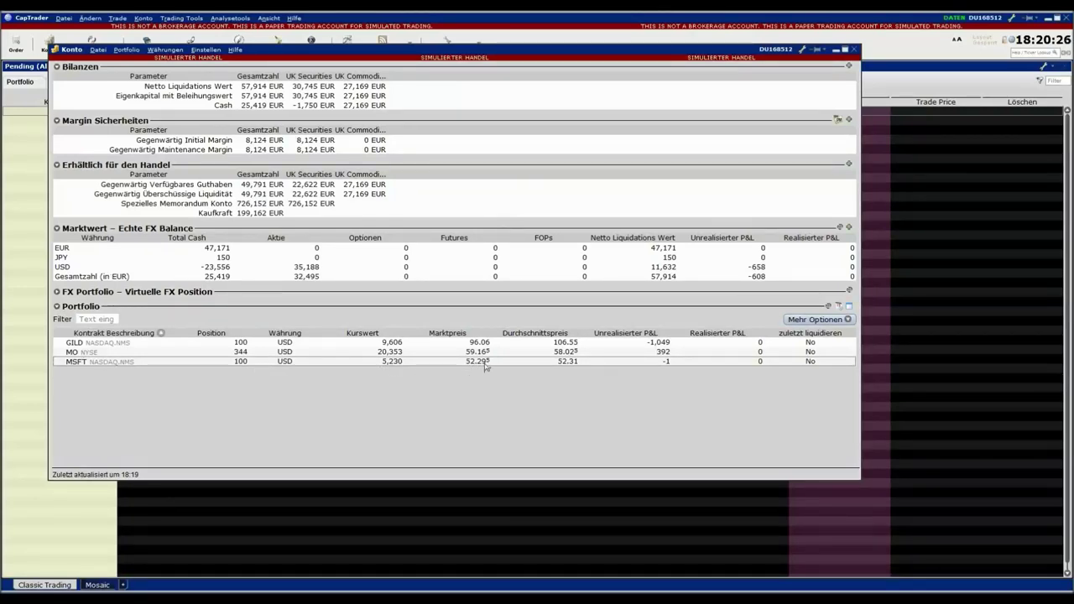
pyautogui.click(856, 51)
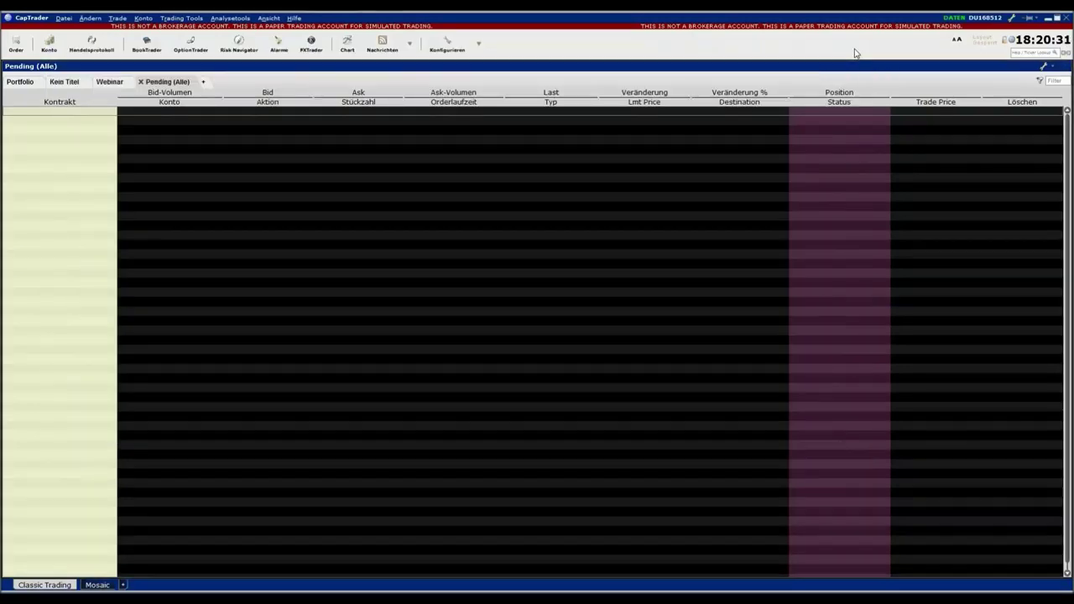
pyautogui.click(20, 81)
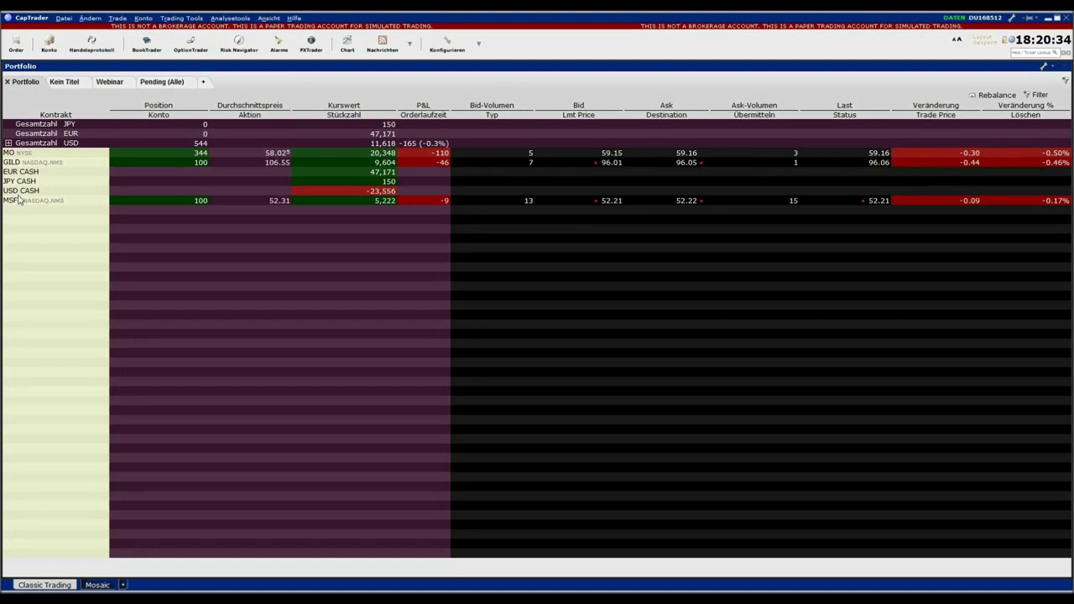
# Step: Move the MSFT, GILD and MO rows below the cash rows in the portfolio, leaving blank rows between them
pyautogui.moveTo(17, 200); pyautogui.dragTo(17, 251)
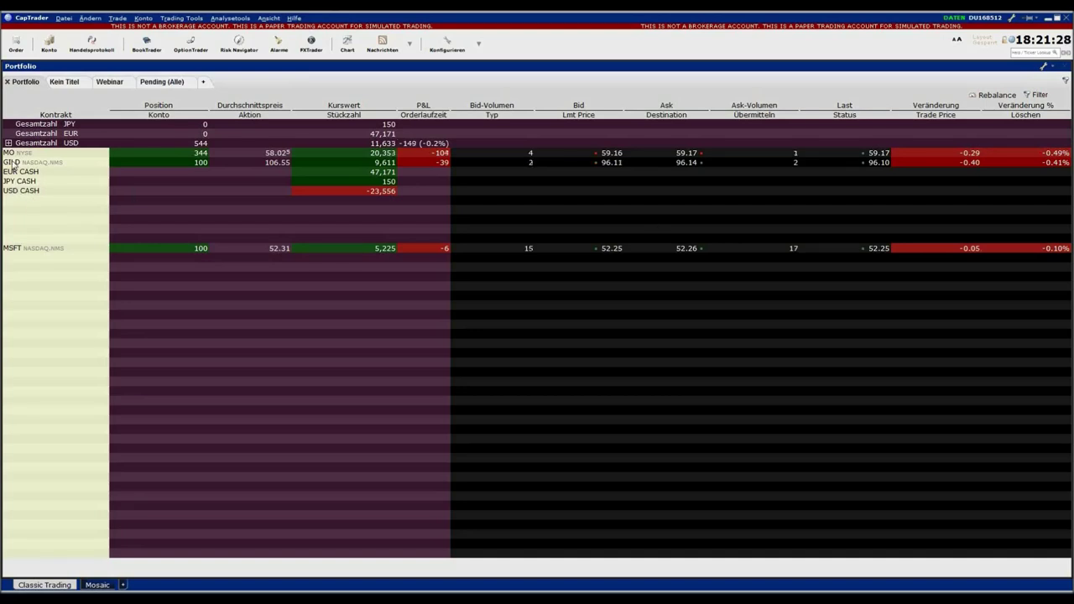
pyautogui.moveTo(13, 164); pyautogui.dragTo(12, 269)
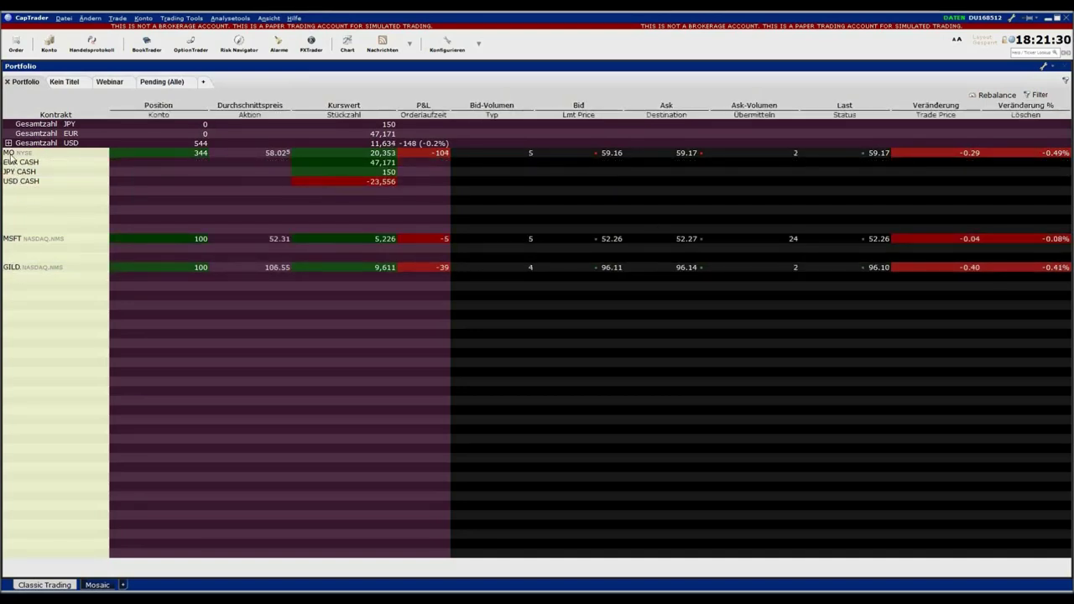
pyautogui.moveTo(10, 160); pyautogui.dragTo(19, 287)
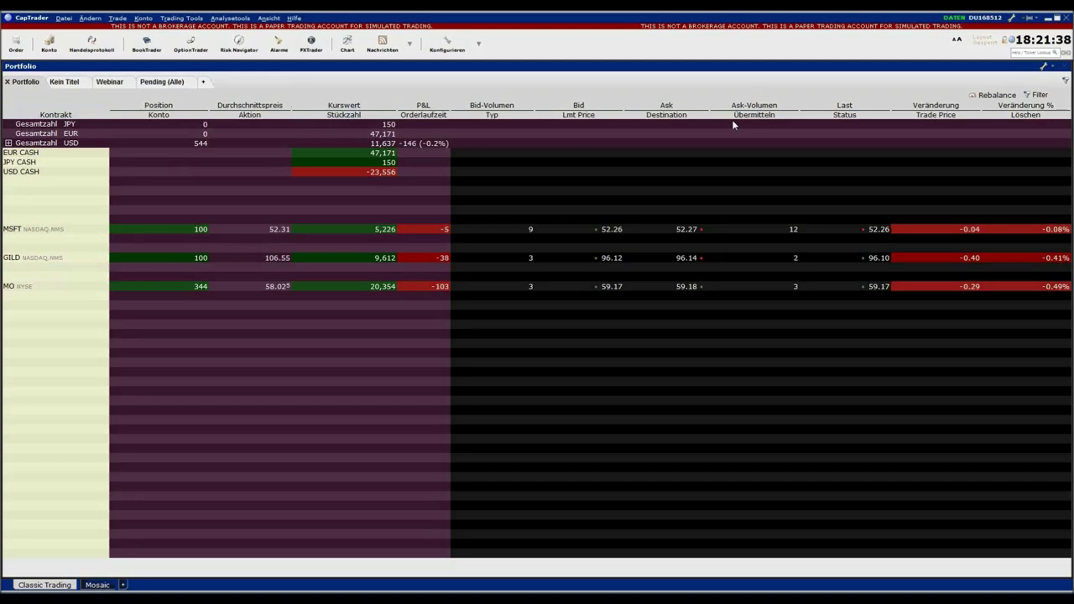
# Step: Filter the portfolio to hide rows with zero positions and move the MSFT row down, apart from GILD and MO
pyautogui.click(1035, 96)
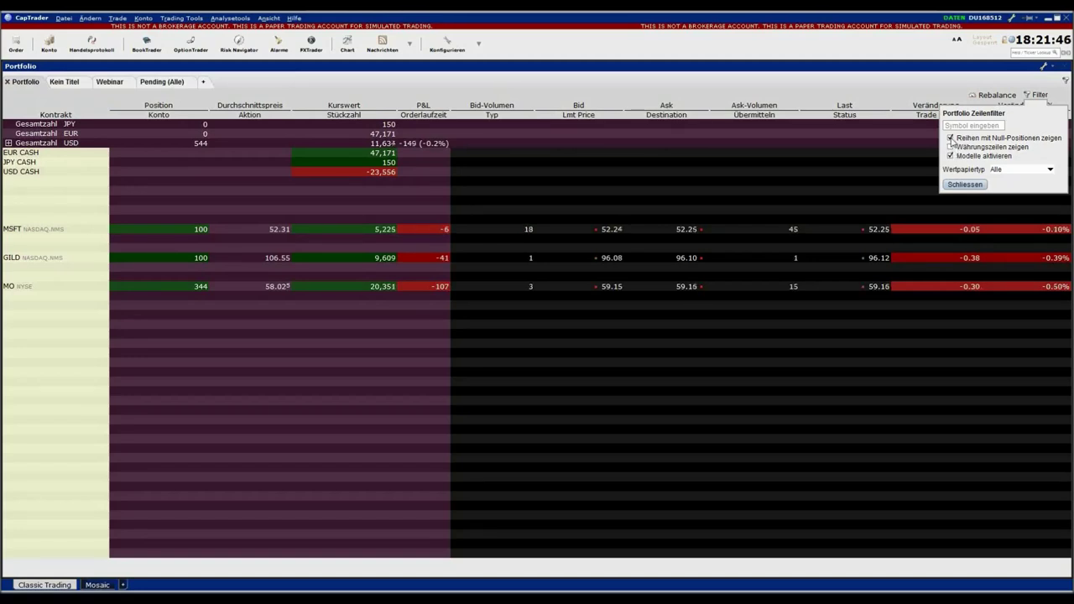
pyautogui.click(952, 138)
pyautogui.click(965, 184)
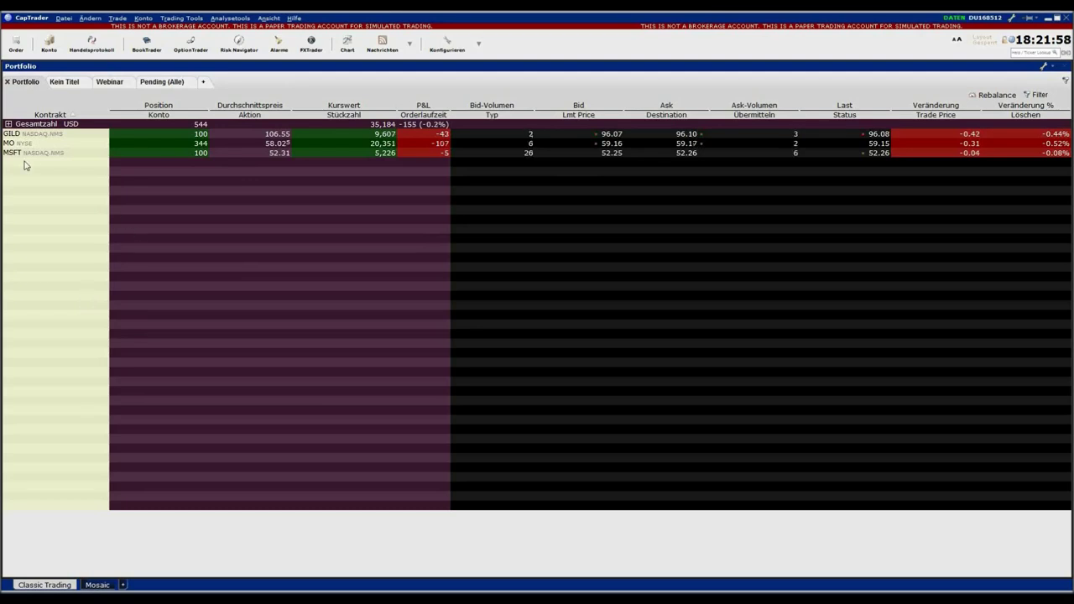
pyautogui.moveTo(13, 206); pyautogui.dragTo(17, 229)
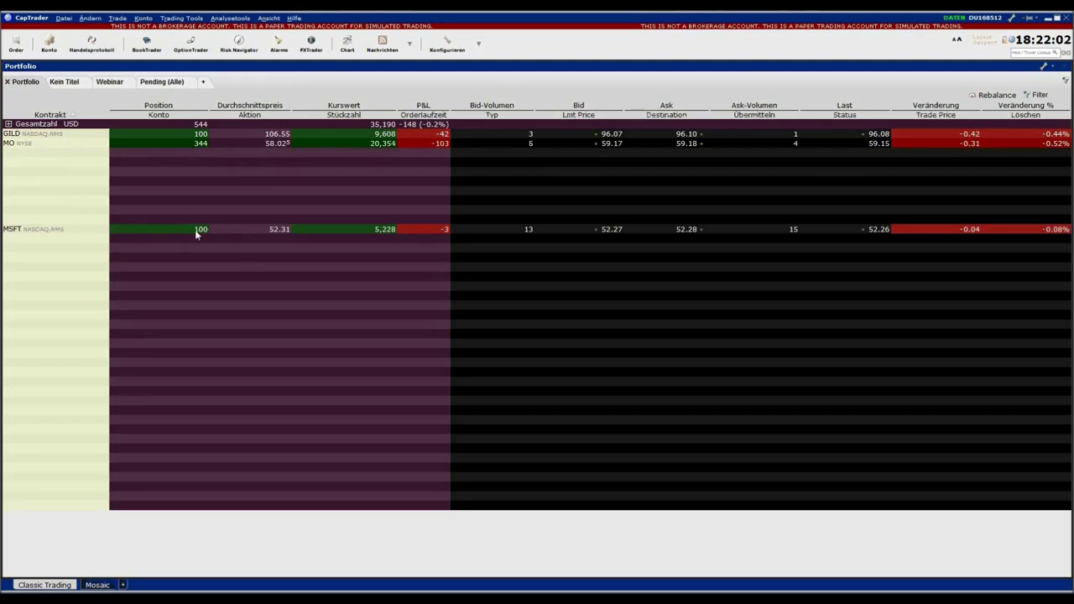
# Step: Create a sell order for the 100 Microsoft shares from the portfolio and set its order type to STP
pyautogui.click(615, 233)
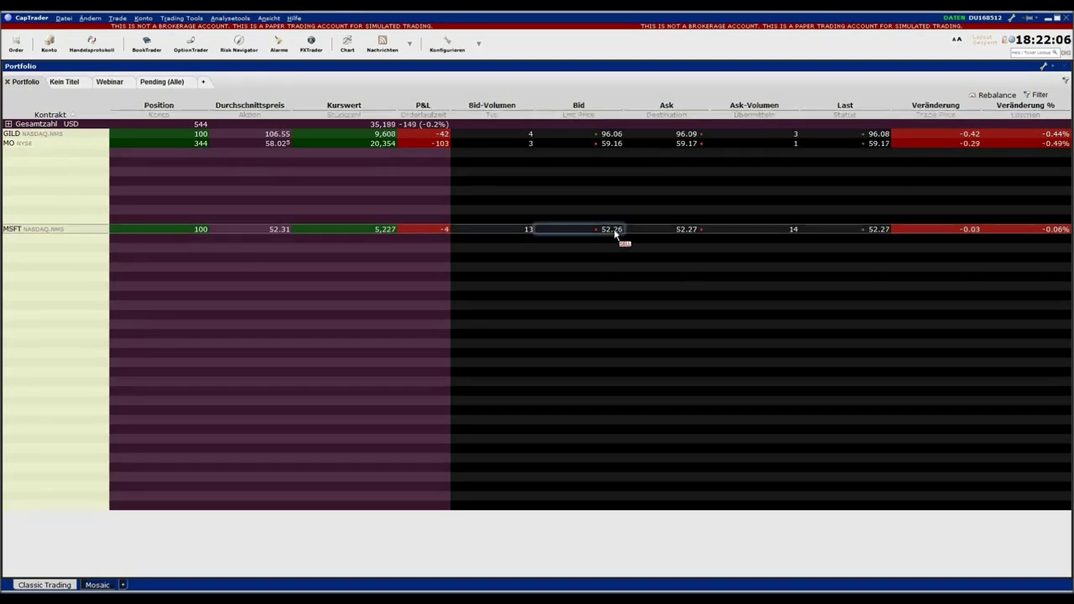
pyautogui.click(471, 240)
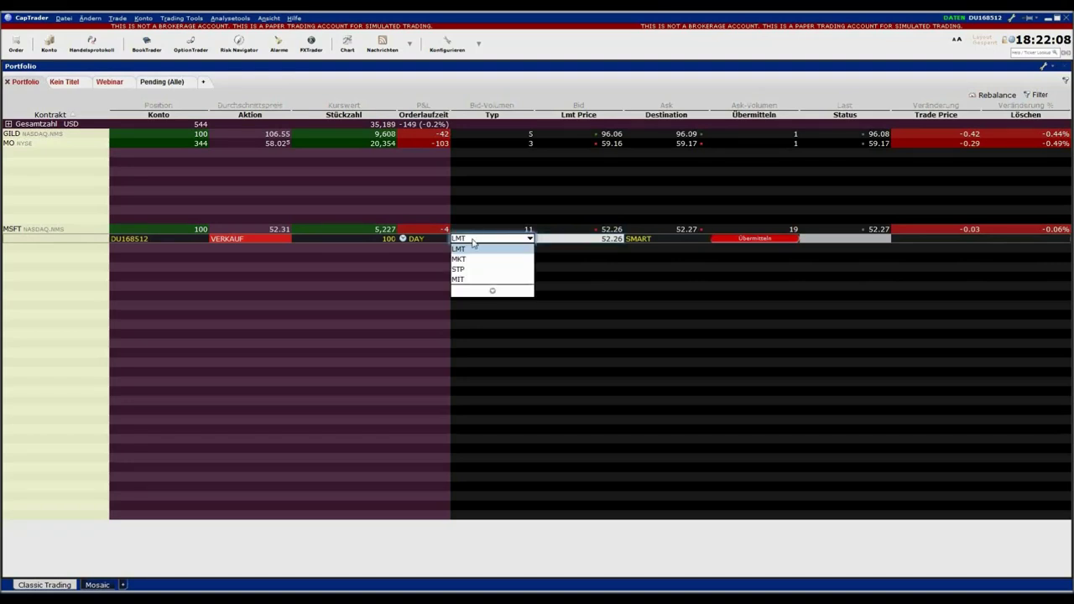
pyautogui.click(472, 272)
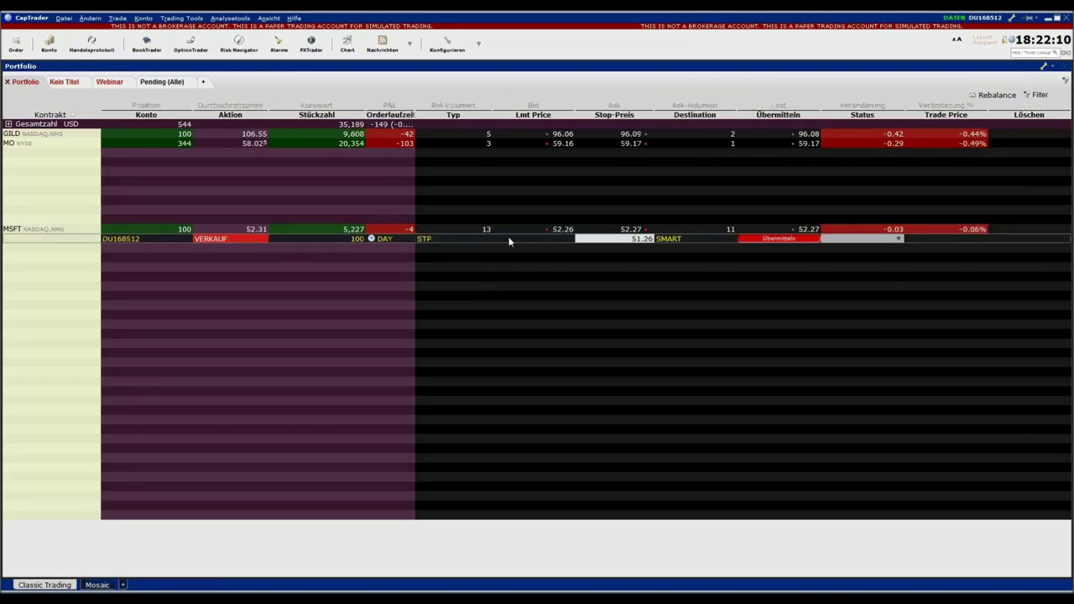
# Step: Set the Microsoft sell order's stop price to 45.00 and submit it through the confirmation, overriding the stop order warning
pyautogui.click(640, 240)
pyautogui.click(642, 239)
pyautogui.write('45.00')
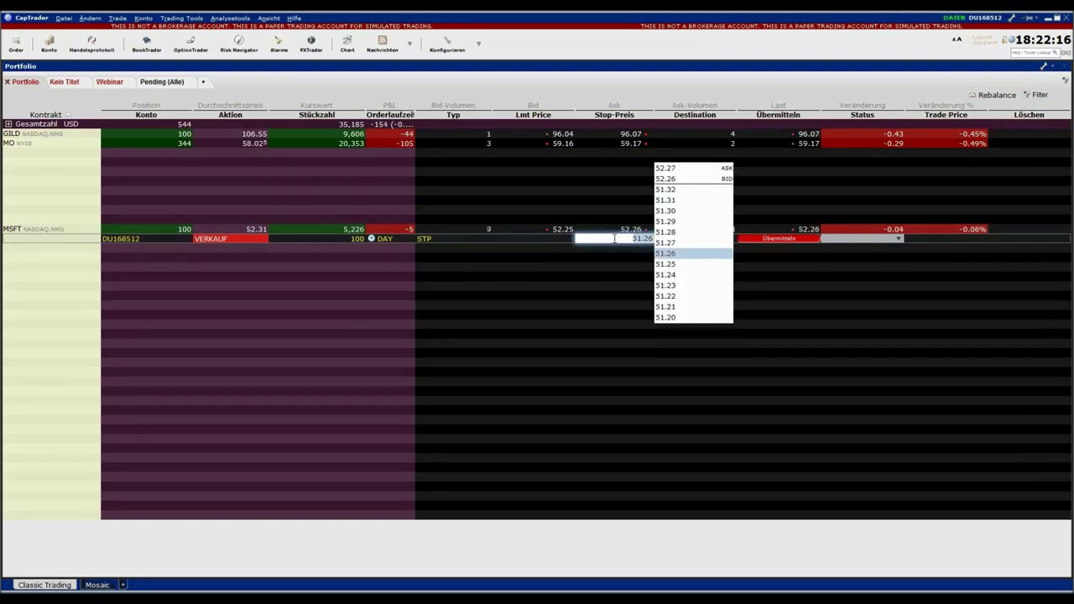
pyautogui.press('Return')
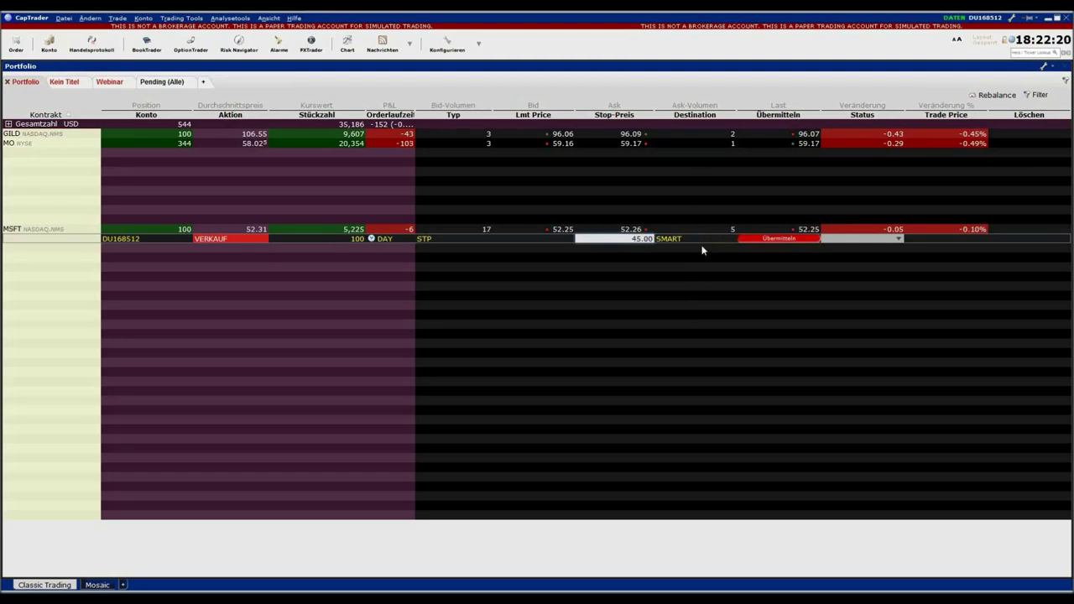
pyautogui.click(783, 239)
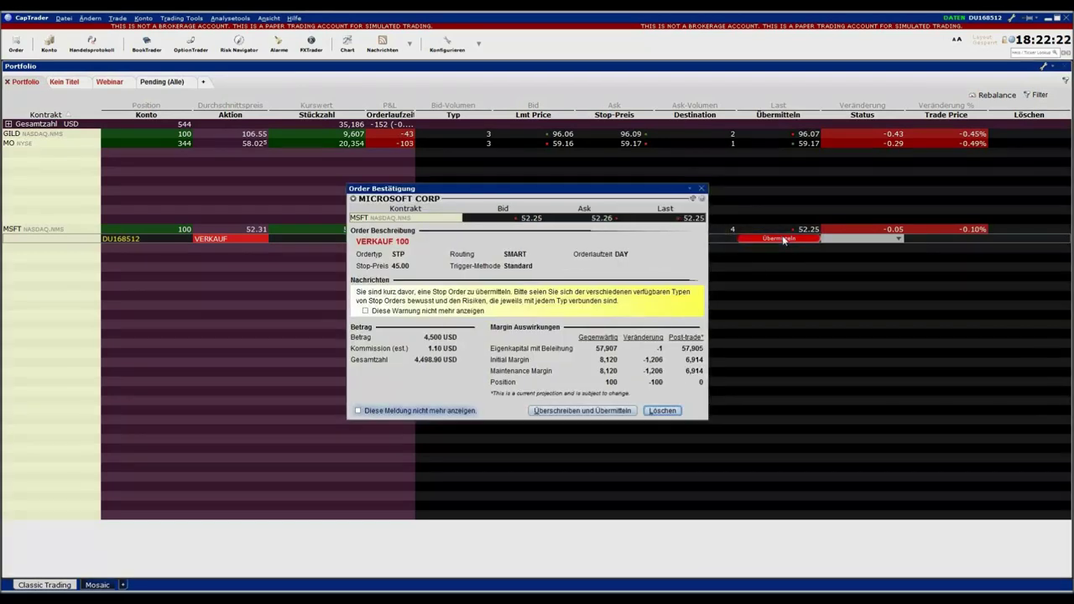
pyautogui.click(622, 411)
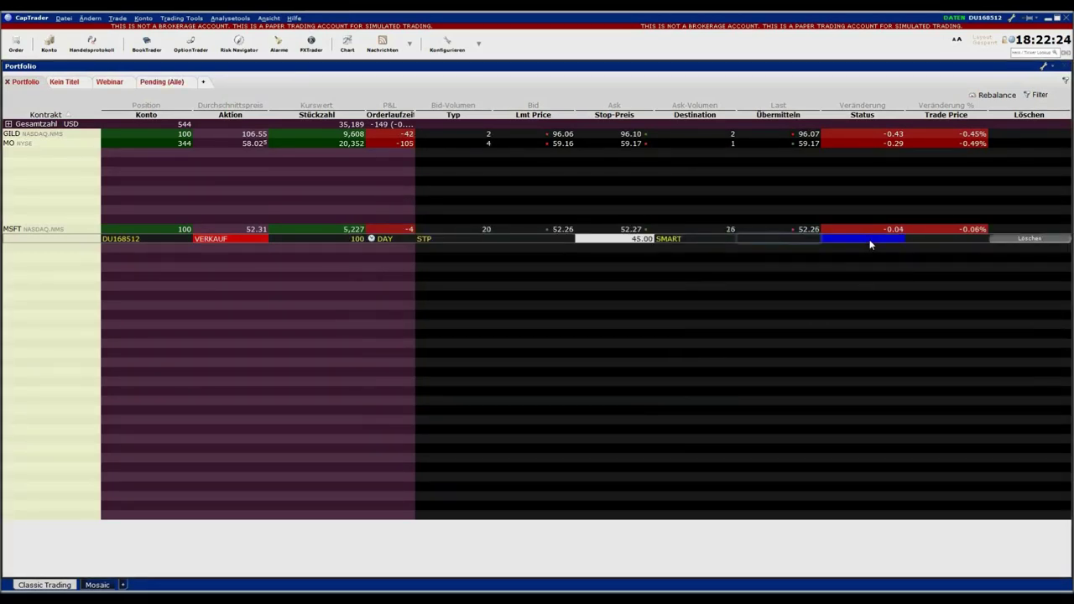
# Step: Add the E-mini S&P 500 (ES) Mar18'16 GLOBEX future to the portfolio and move its row down below the MSFT order
pyautogui.moveTo(871, 243)
pyautogui.click(29, 278)
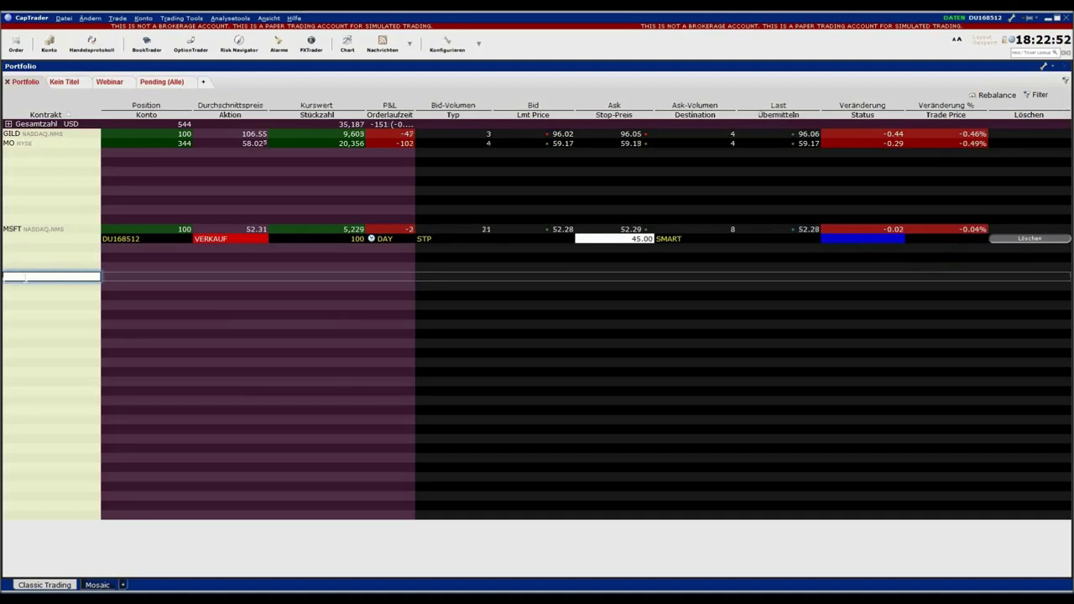
pyautogui.write('es')
pyautogui.press('Return')
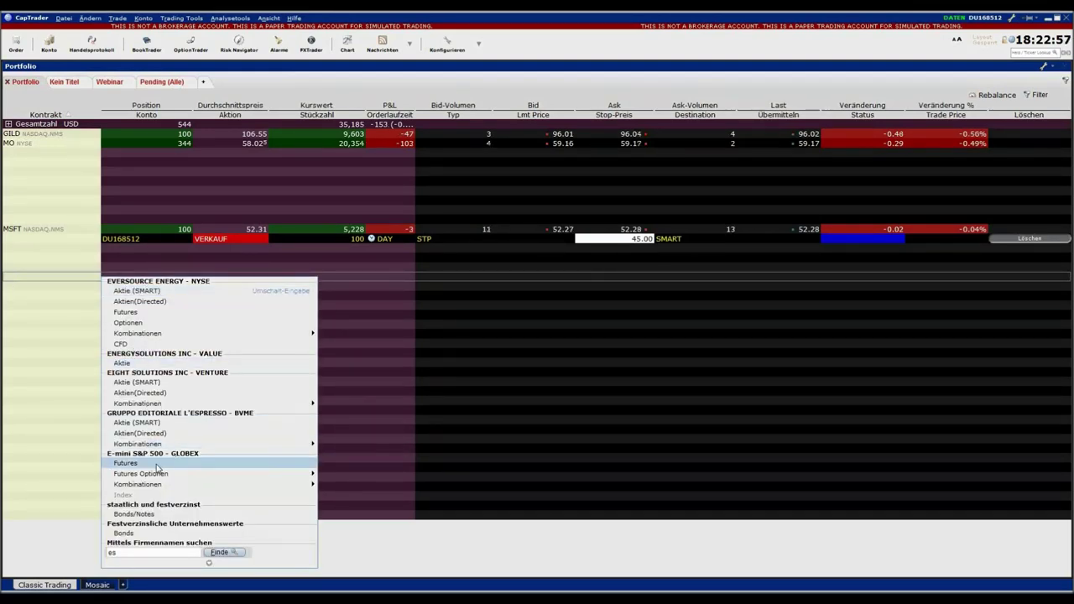
pyautogui.click(157, 463)
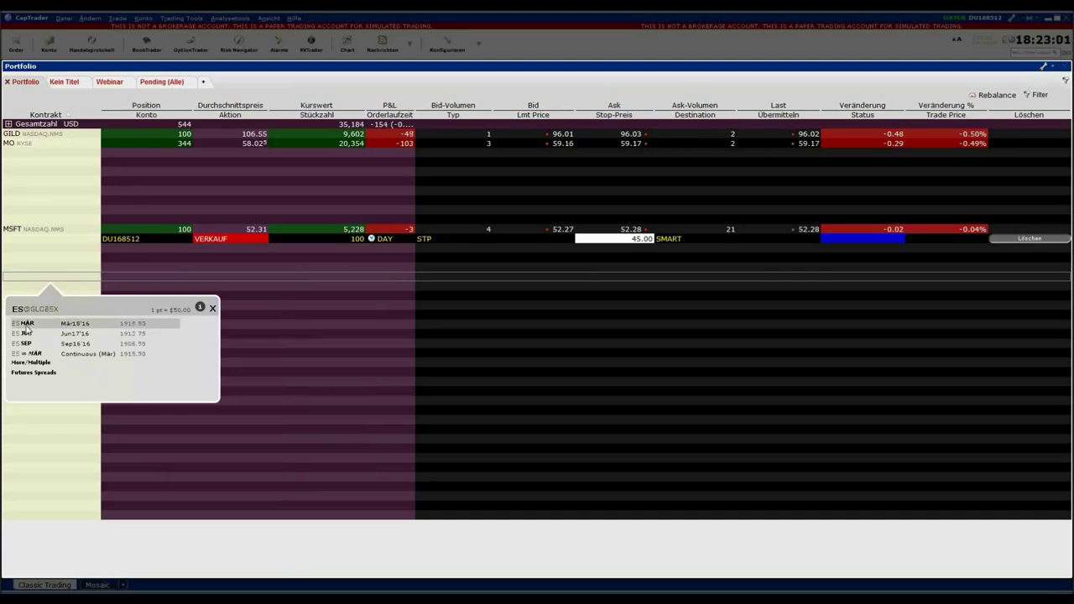
pyautogui.click(26, 324)
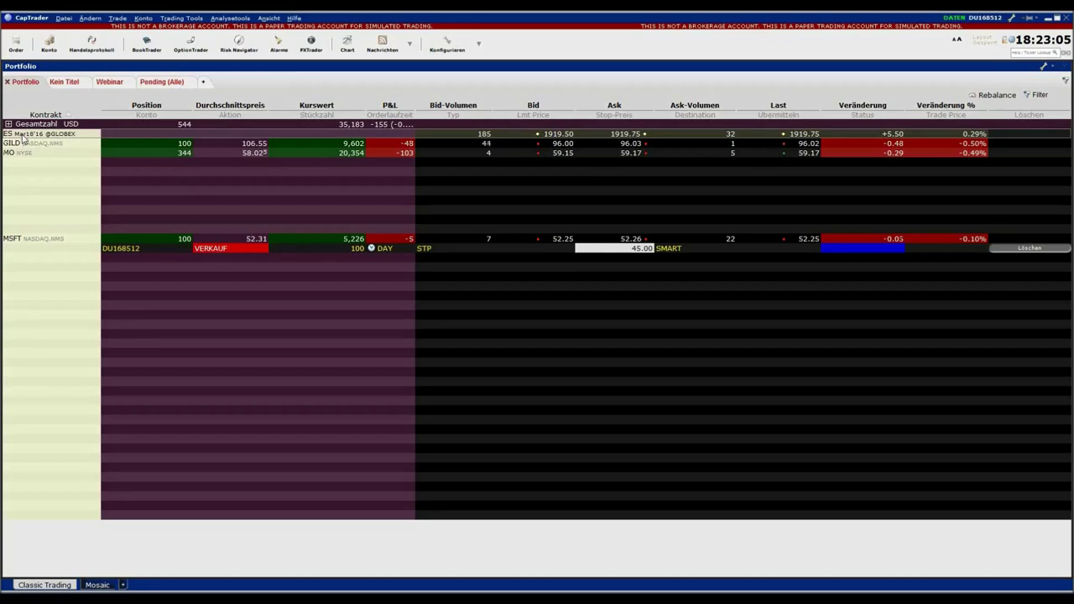
pyautogui.moveTo(23, 141); pyautogui.dragTo(25, 349)
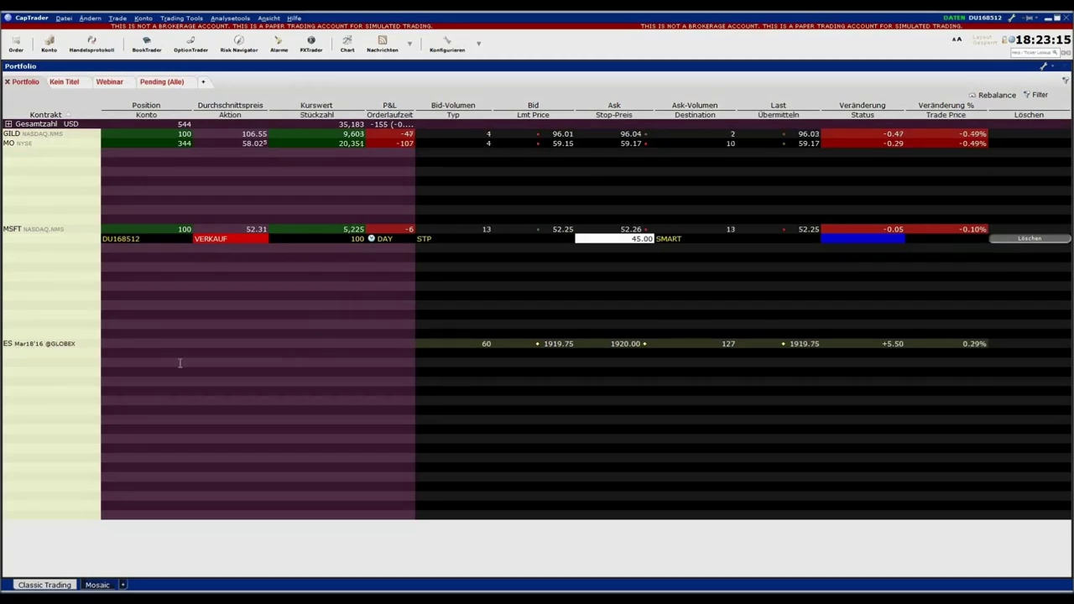
pyautogui.click(28, 382)
pyautogui.write('eme')
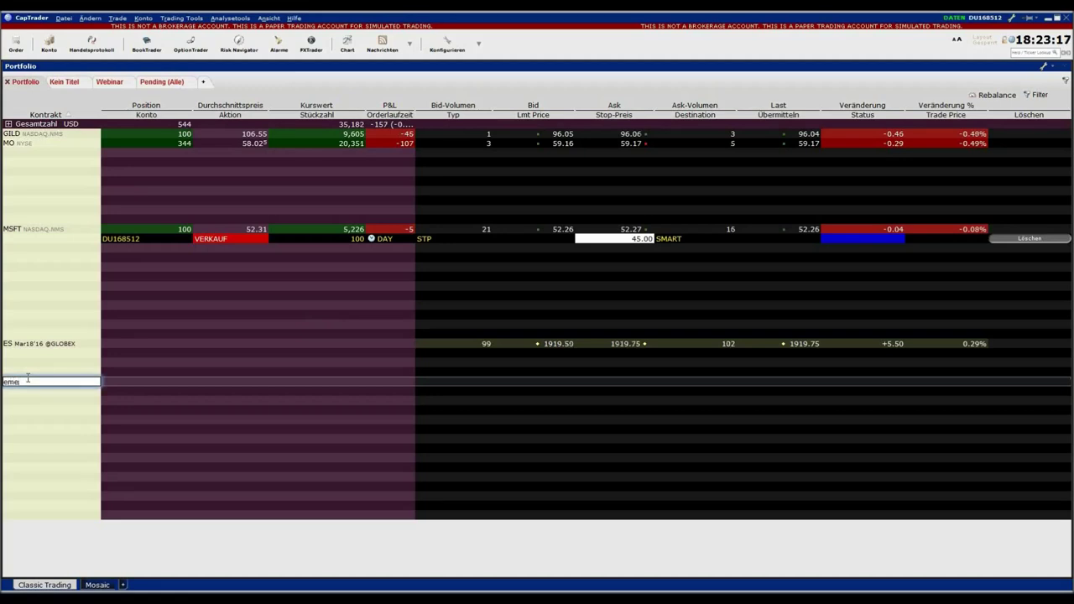
pyautogui.press('Return')
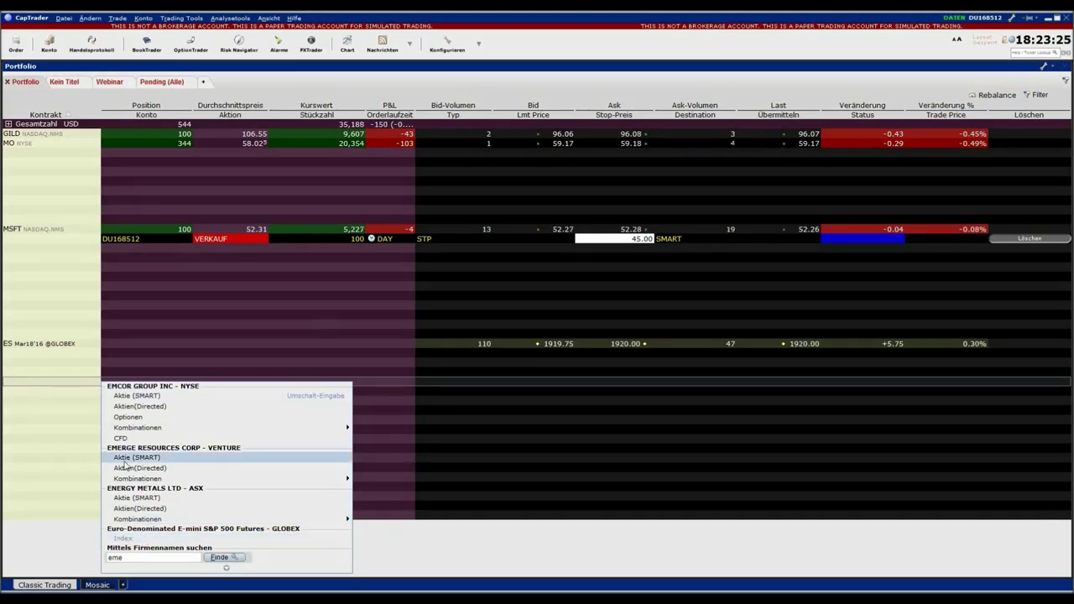
pyautogui.click(27, 315)
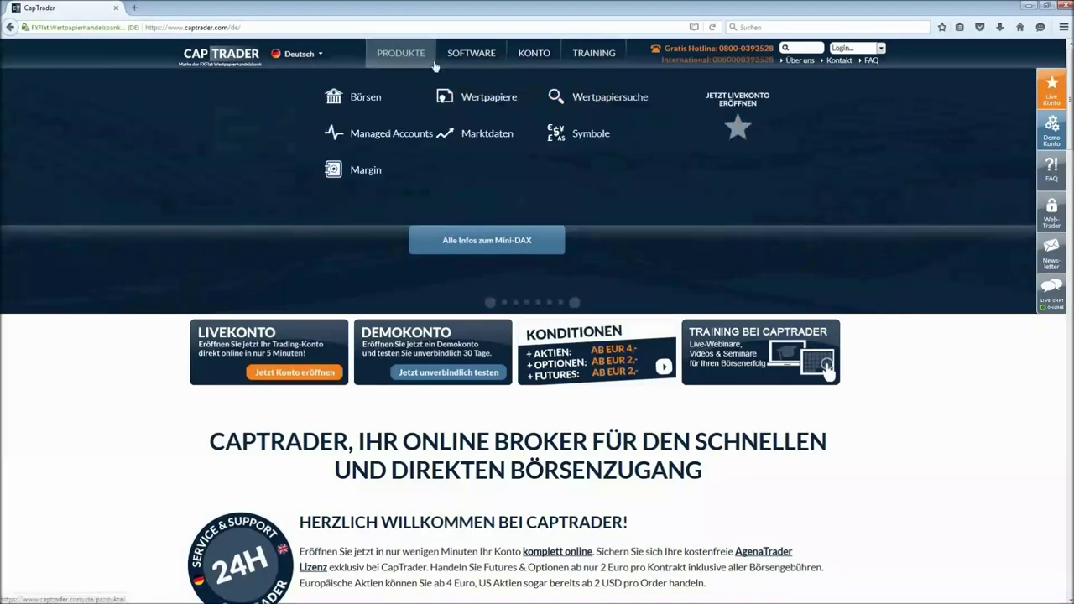
# Step: Switch to the CapTrader website, open the Einlagensicherung page and read through its security facts, investment policy and deposit protection sections
pyautogui.moveTo(500, 64)
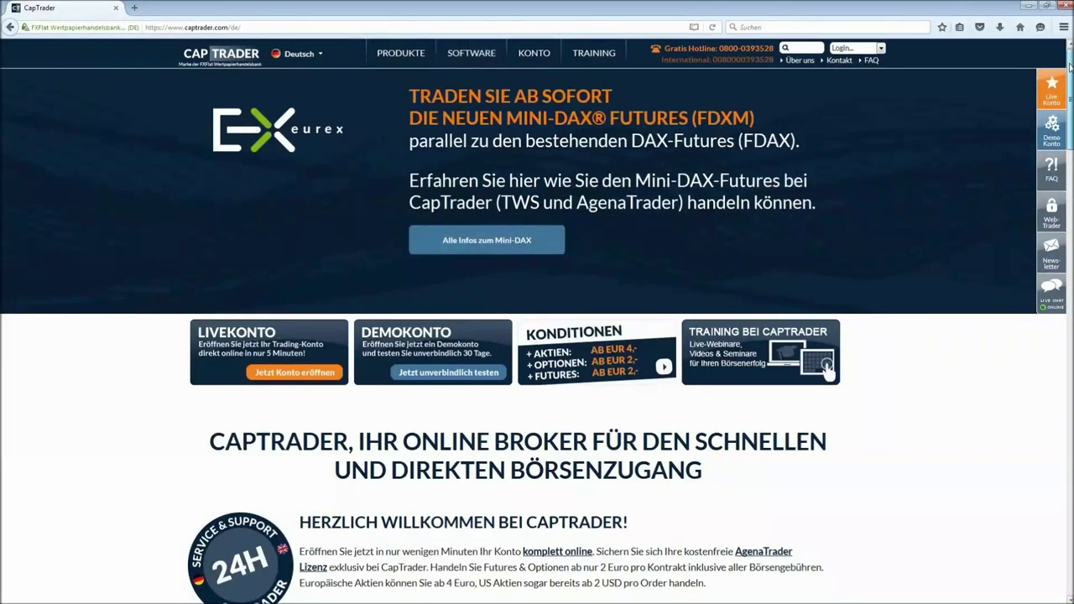
pyautogui.moveTo(1070, 93); pyautogui.dragTo(1048, 484)
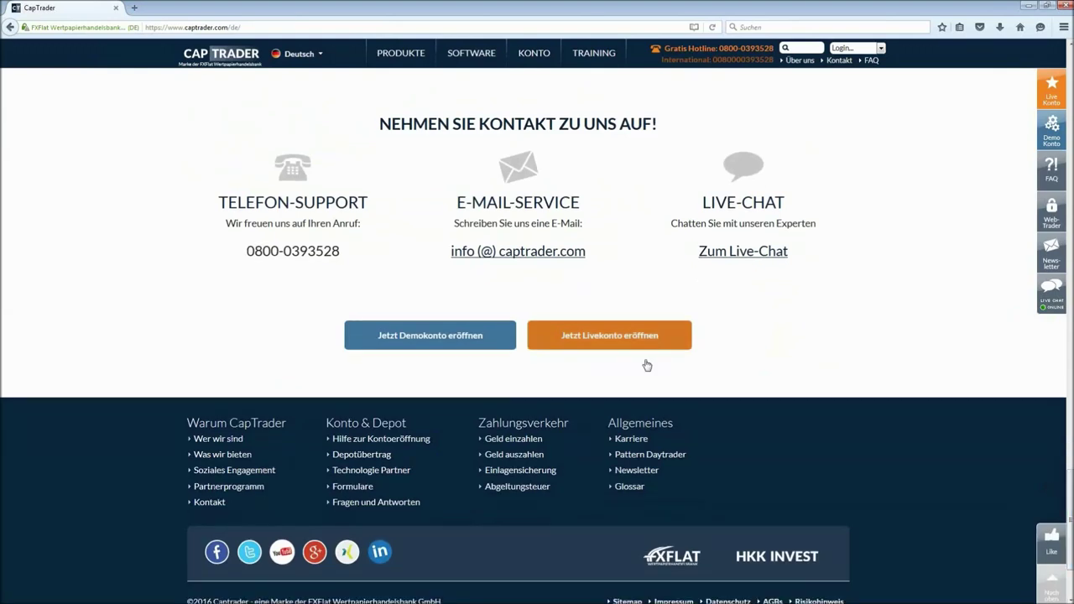
pyautogui.click(520, 472)
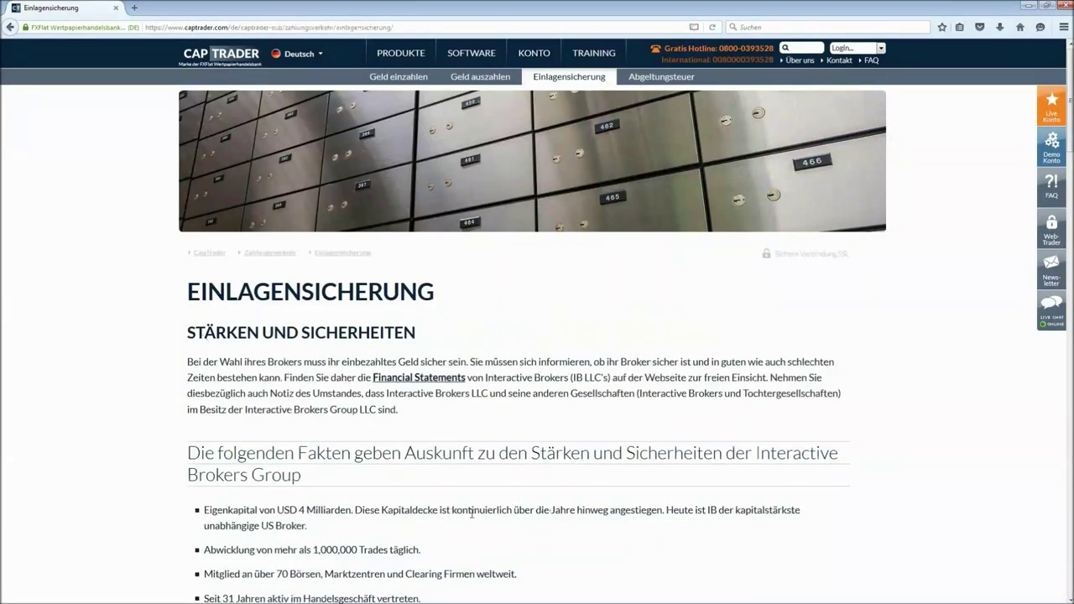
pyautogui.scroll(-3, 474, 467)
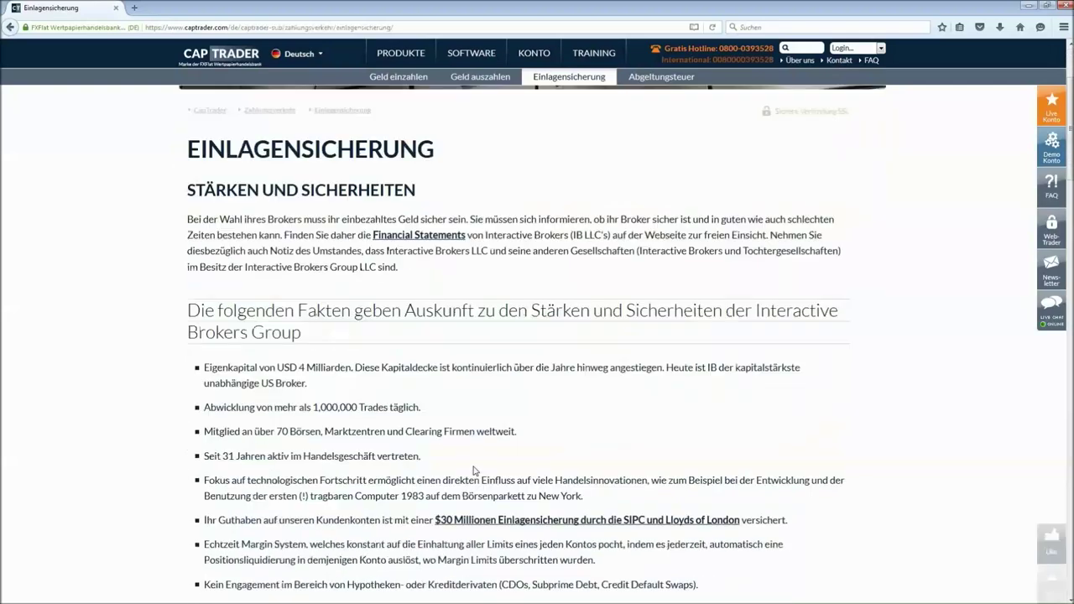
pyautogui.scroll(-2, 474, 467)
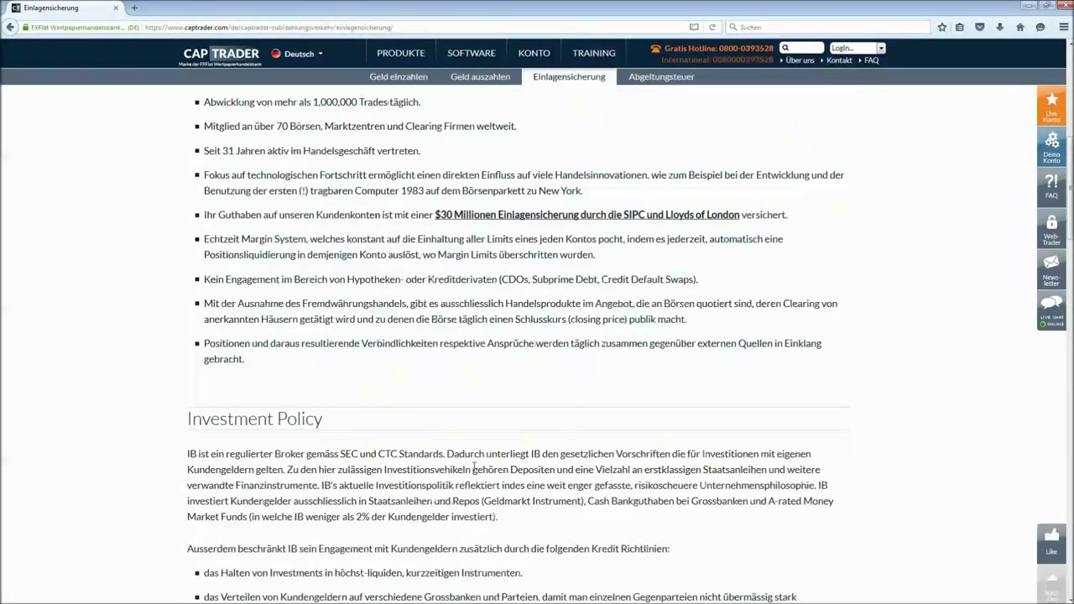
pyautogui.scroll(-4, 474, 468)
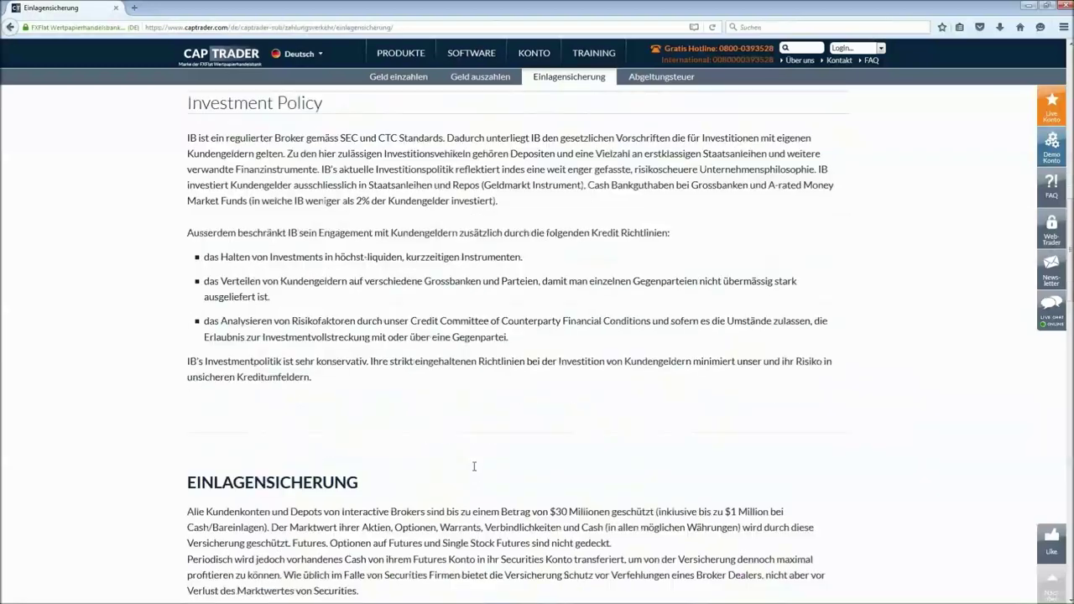
pyautogui.scroll(-4, 474, 467)
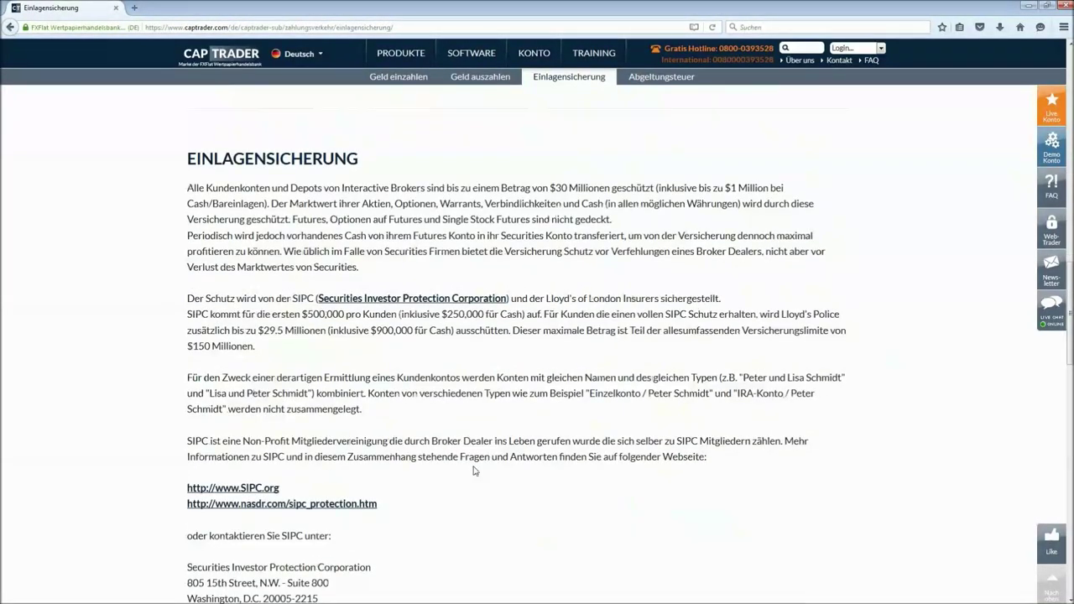
pyautogui.scroll(10, 475, 471)
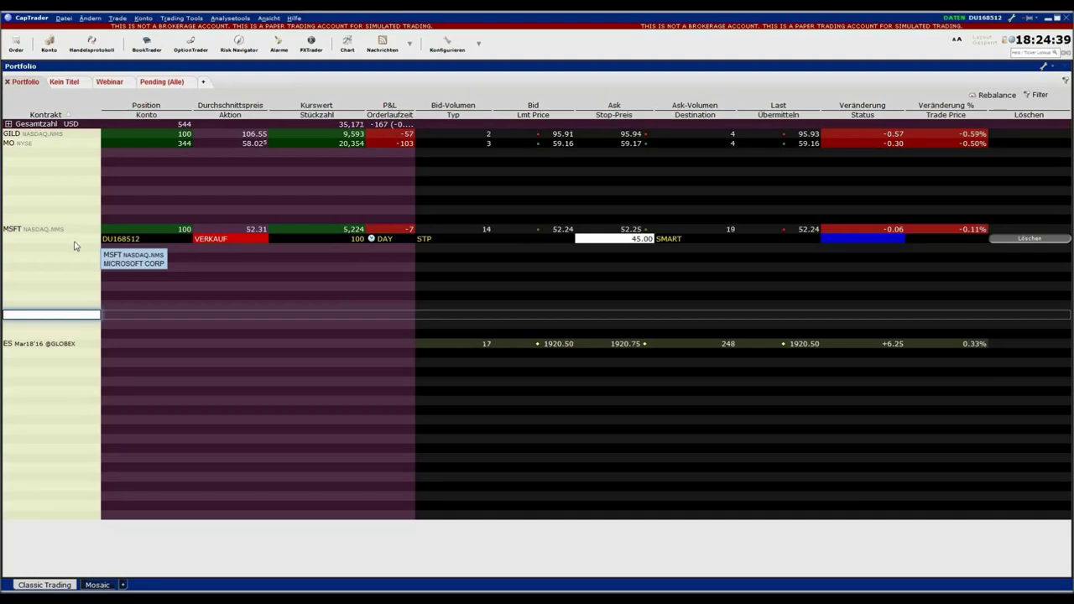
# Step: Back in the trading platform's portfolio, cancel the Microsoft sell stop order at 45.00
pyautogui.click(1024, 240)
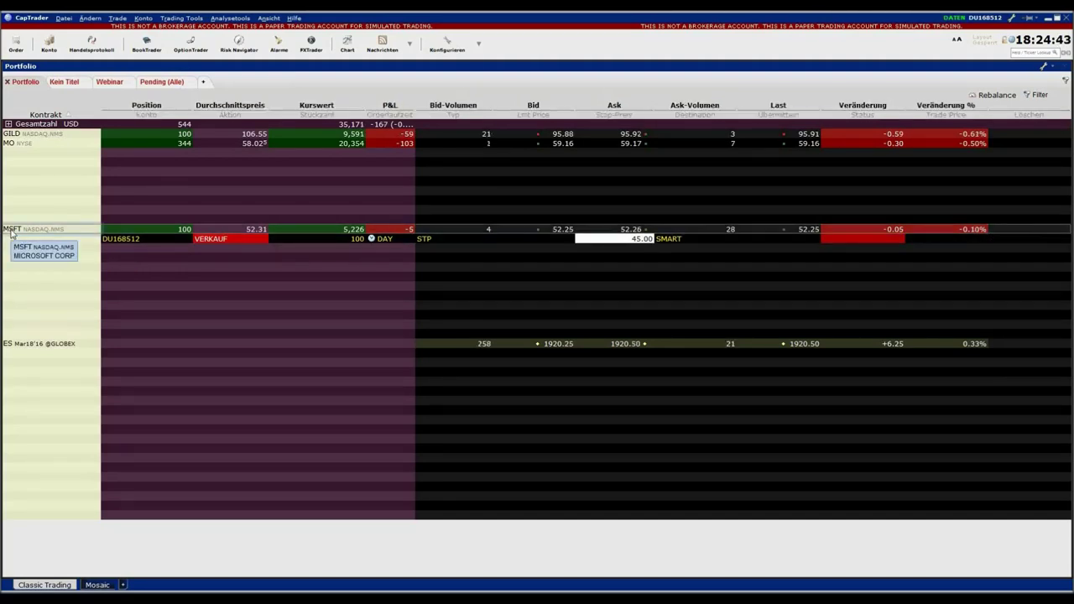
pyautogui.click(25, 267)
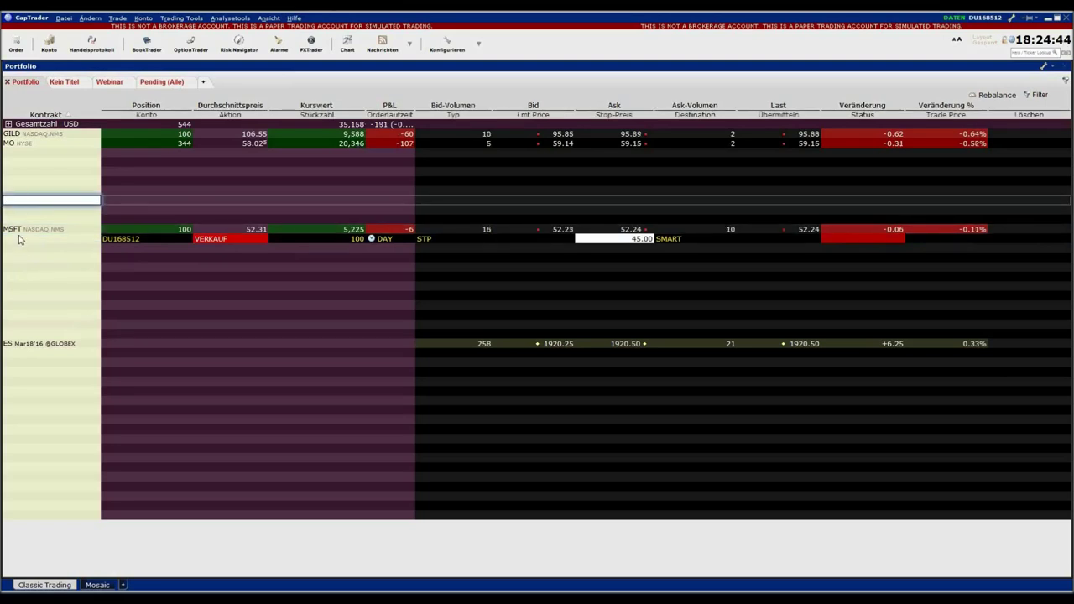
# Step: Open an order ticket for MSFT and set it to sell 70 shares with order type STP
pyautogui.click(13, 232)
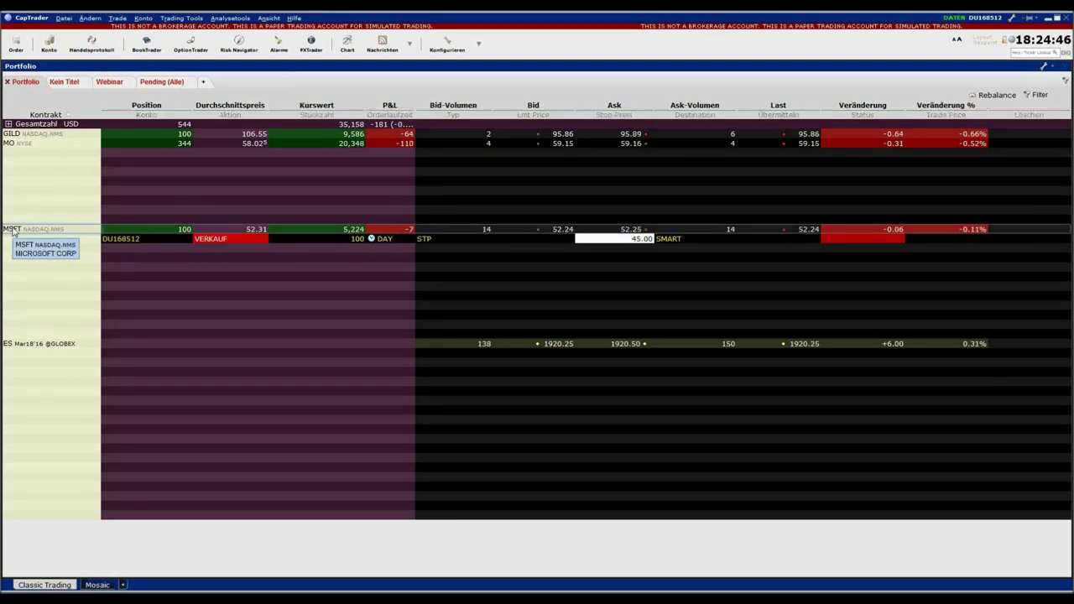
pyautogui.click(16, 49)
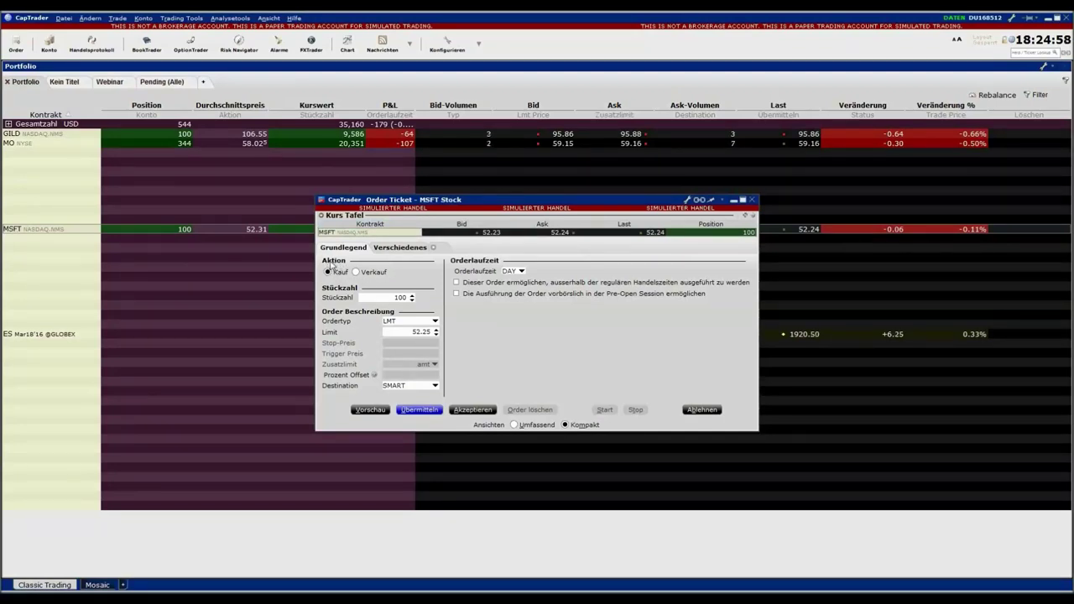
pyautogui.click(355, 273)
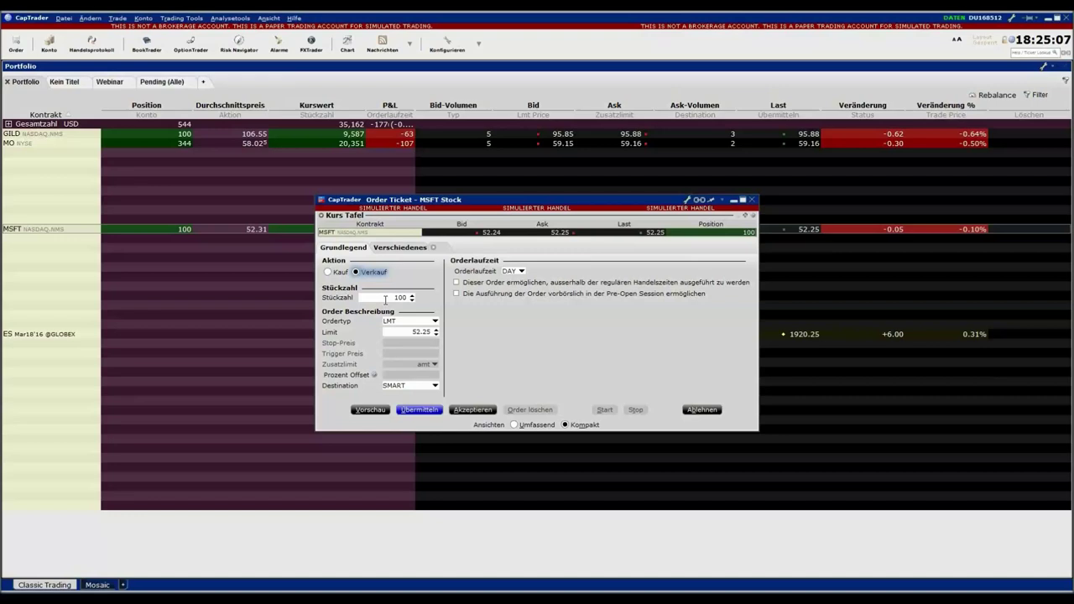
pyautogui.click(385, 299)
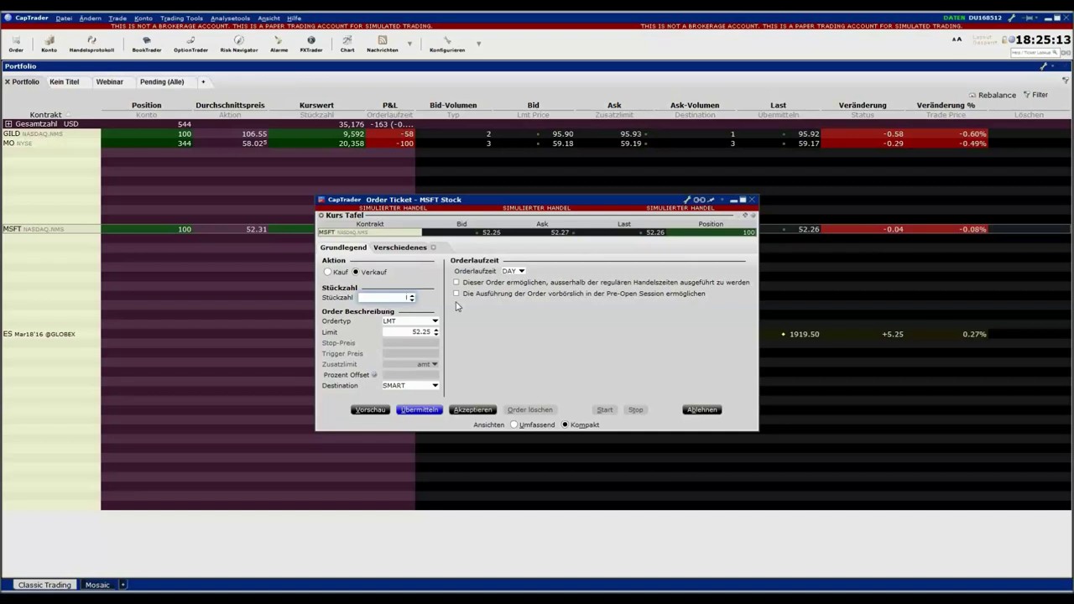
pyautogui.write('70')
pyautogui.click(411, 322)
pyautogui.click(393, 349)
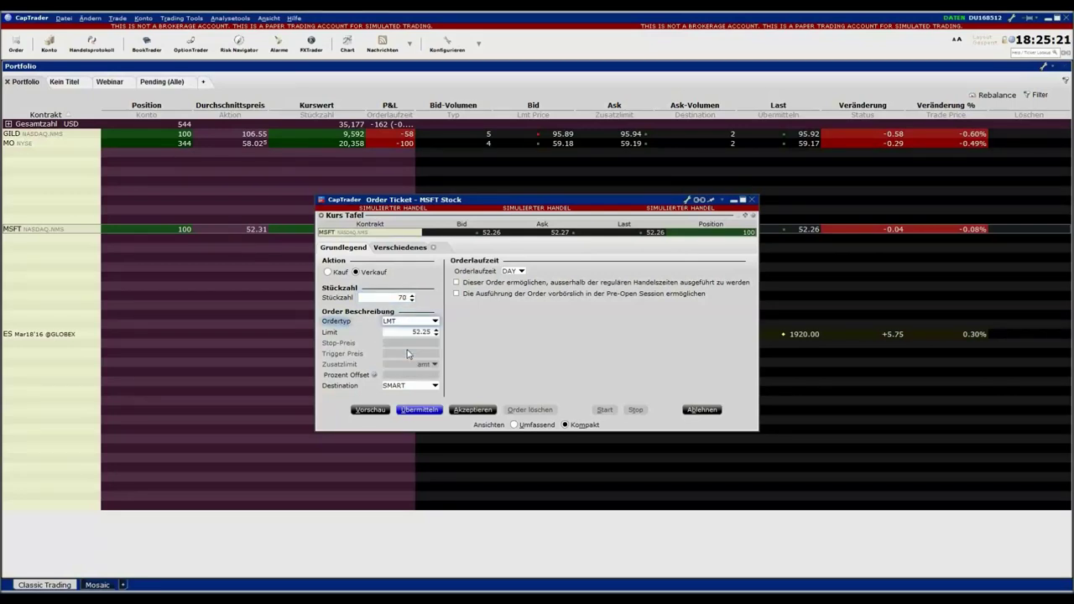
# Step: Set the Microsoft order's stop price to 48.50, send it, and back out of the order confirmation
pyautogui.click(423, 344)
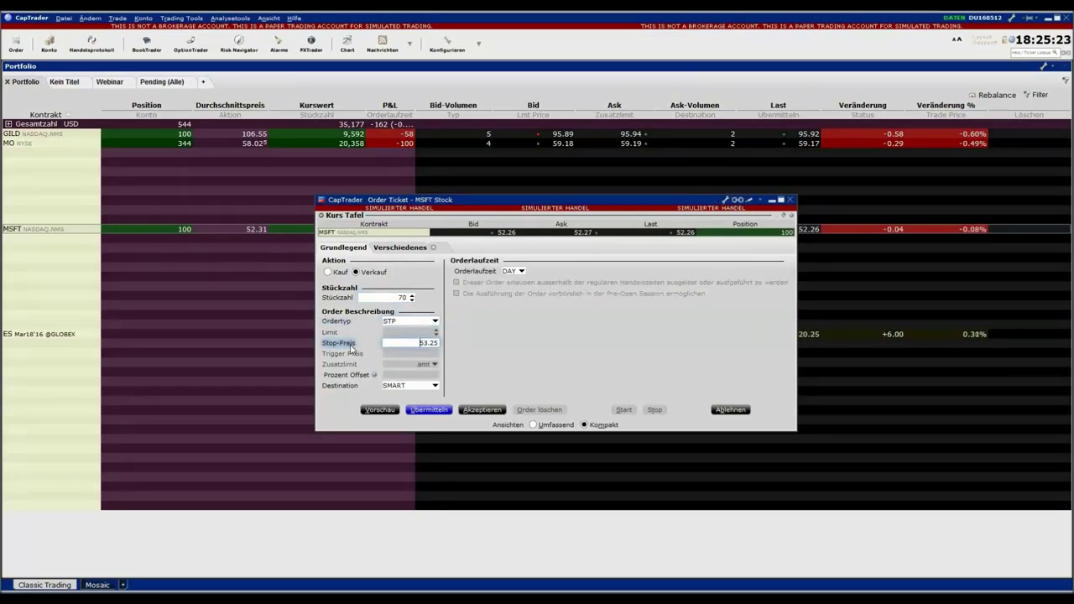
pyautogui.write('53.25')
pyautogui.press('BackSpace')
pyautogui.press('BackSpace')
pyautogui.press('BackSpace')
pyautogui.press('BackSpace')
pyautogui.press('BackSpace')
pyautogui.write('50')
pyautogui.press('BackSpace')
pyautogui.press('BackSpace')
pyautogui.write('48.50')
pyautogui.click(430, 410)
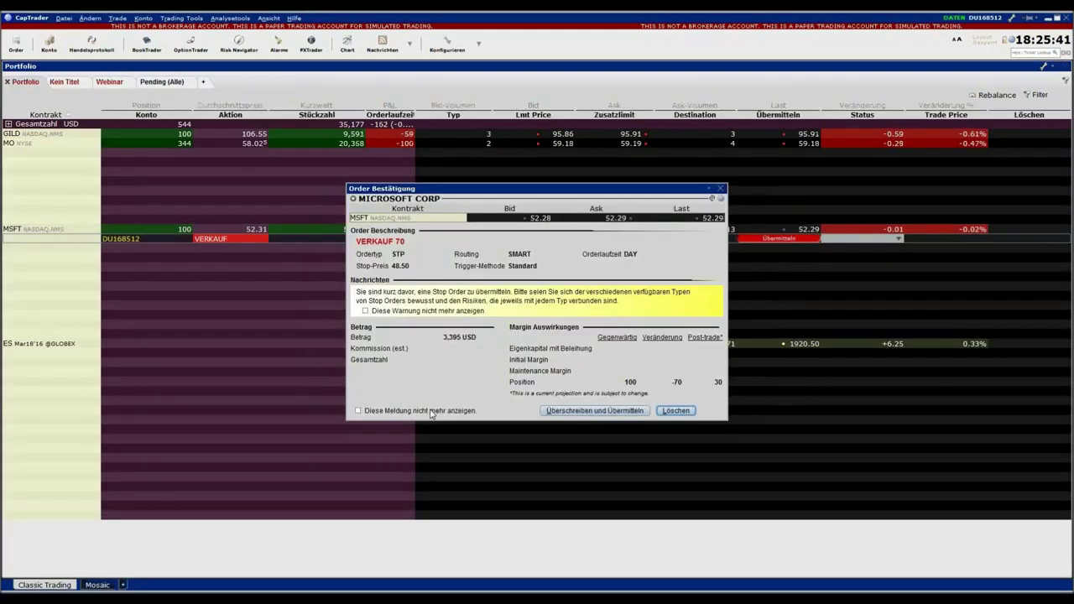
pyautogui.click(663, 411)
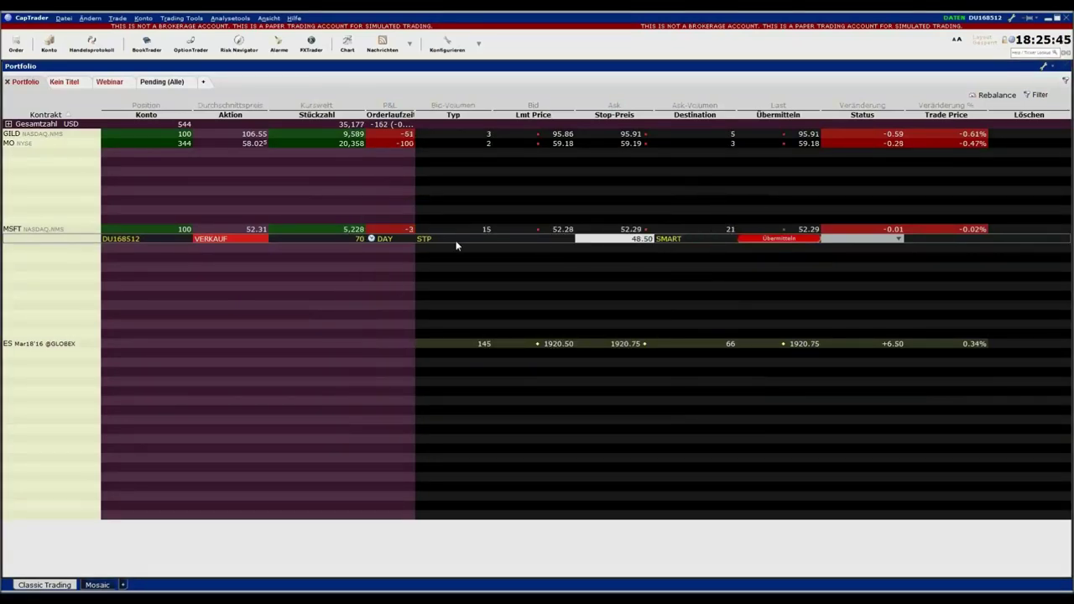
# Step: Set the 70-share Microsoft stop order's time in force to GTC and submit it, overriding the stop order warning
pyautogui.click(408, 240)
pyautogui.click(402, 259)
pyautogui.click(779, 239)
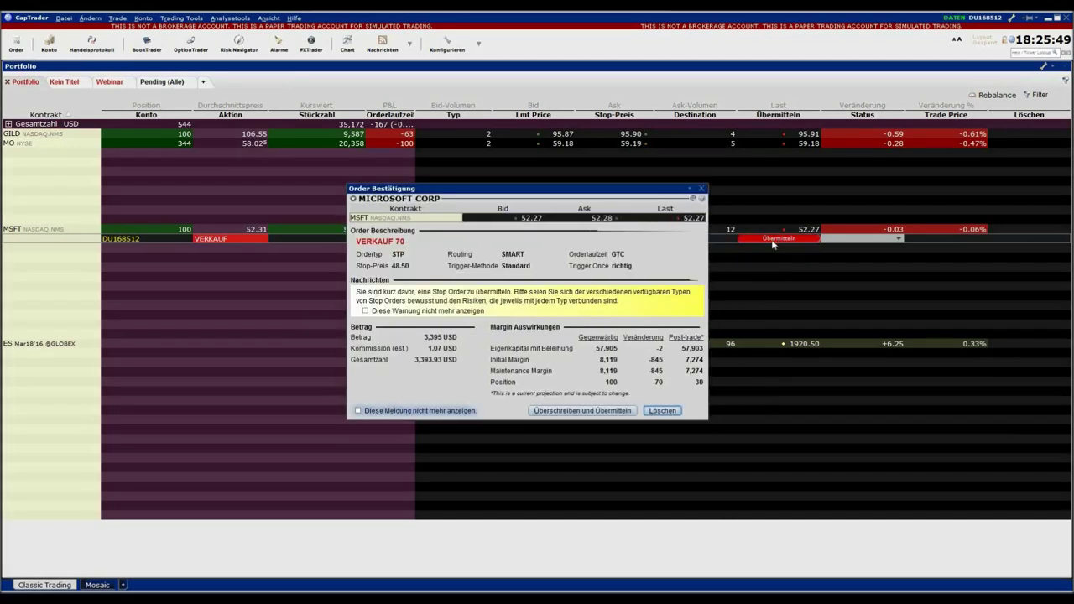
pyautogui.click(604, 411)
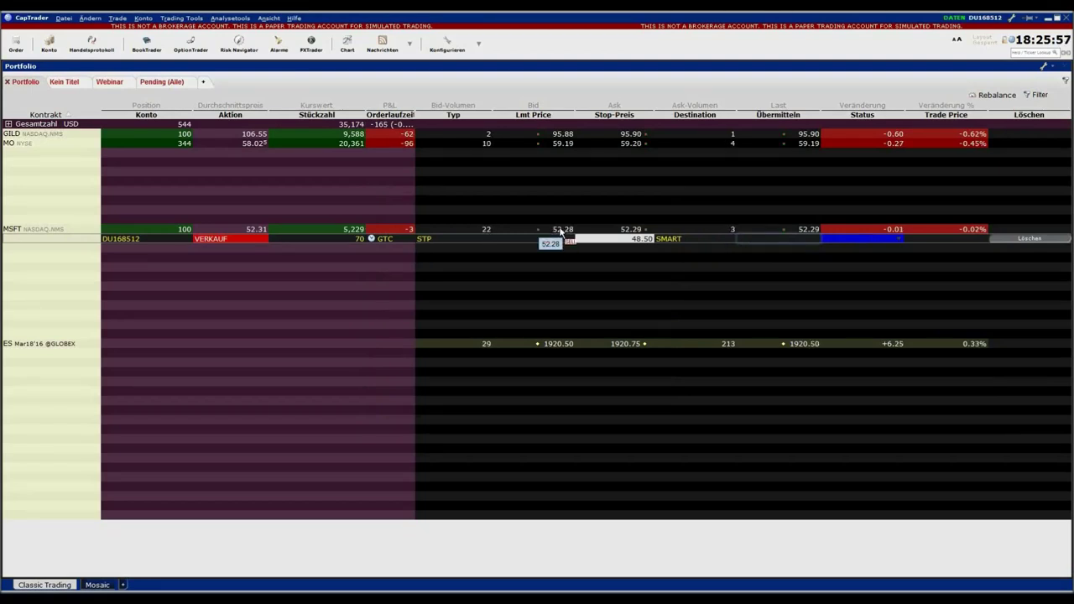
# Step: Open another order ticket for MSFT and set it to sell 30 shares
pyautogui.click(16, 227)
pyautogui.hotkey('ctrl', 't')
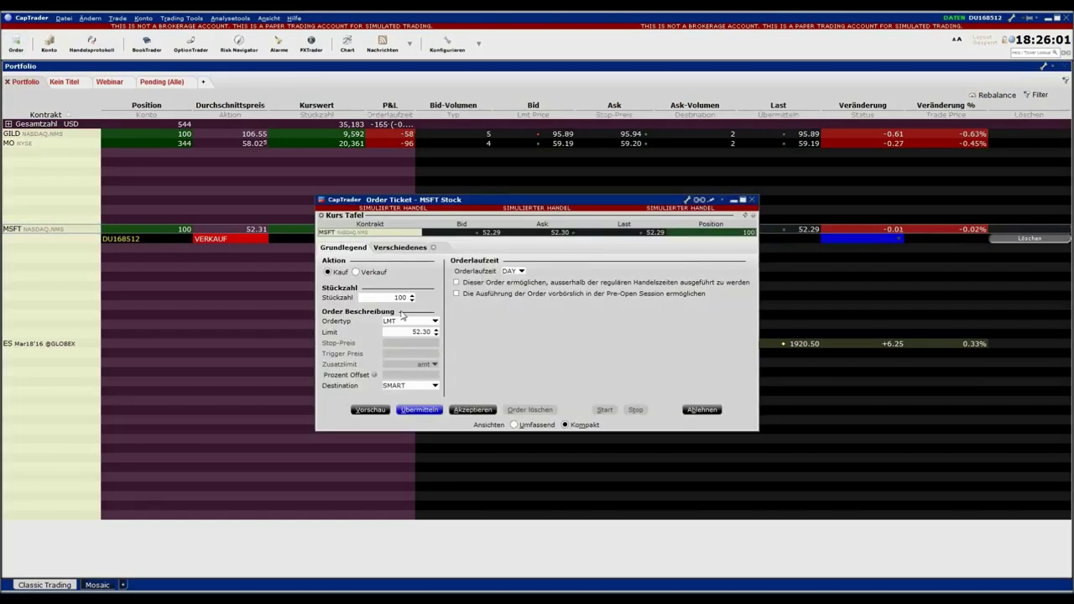
pyautogui.click(356, 273)
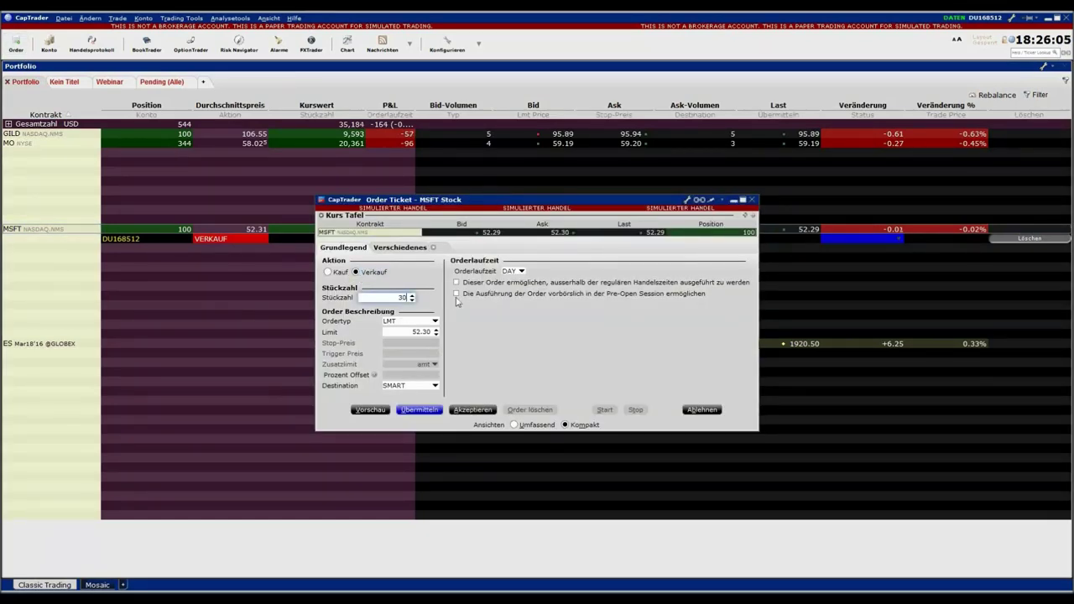
pyautogui.click(417, 332)
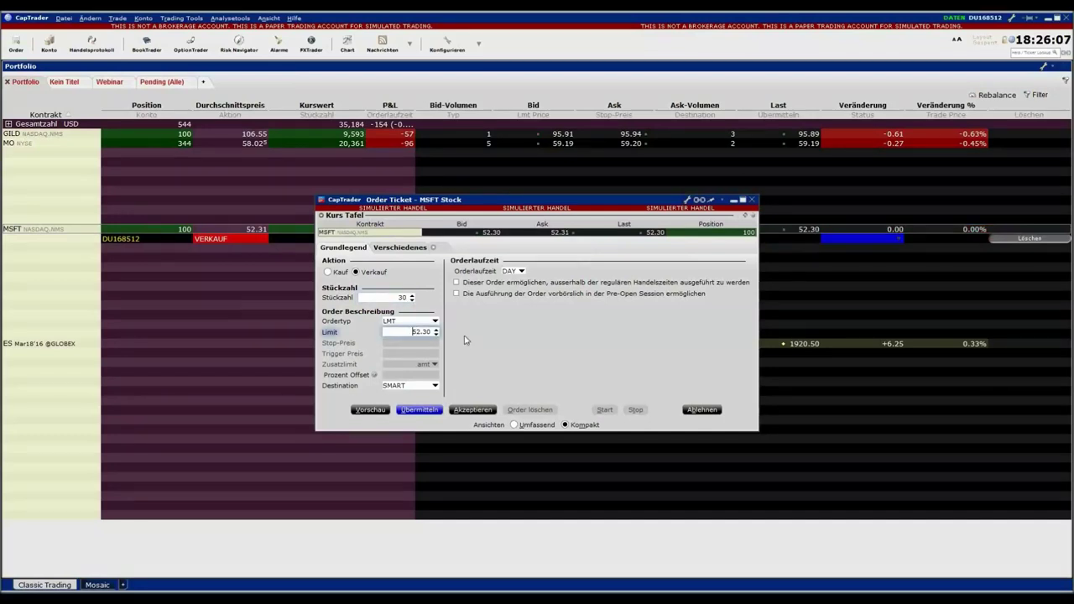
pyautogui.hotkey('shift', 'End')
pyautogui.write('42.')
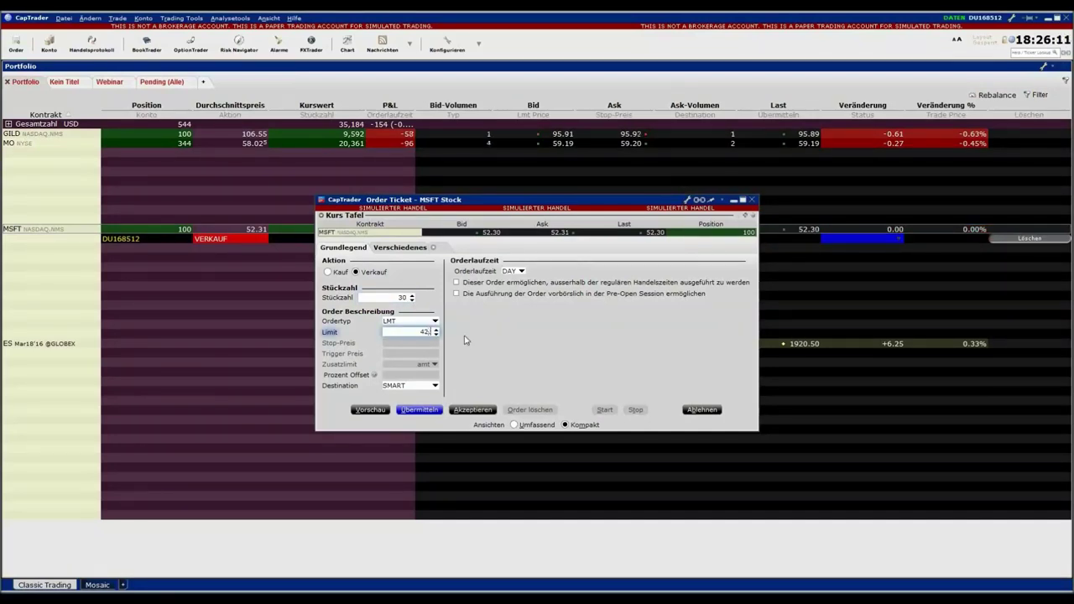
pyautogui.write('80')
# Step: Make the 30-share Microsoft sell order a STP order with stop price 42.80 and submit it, overriding the stop order warning
pyautogui.click(421, 323)
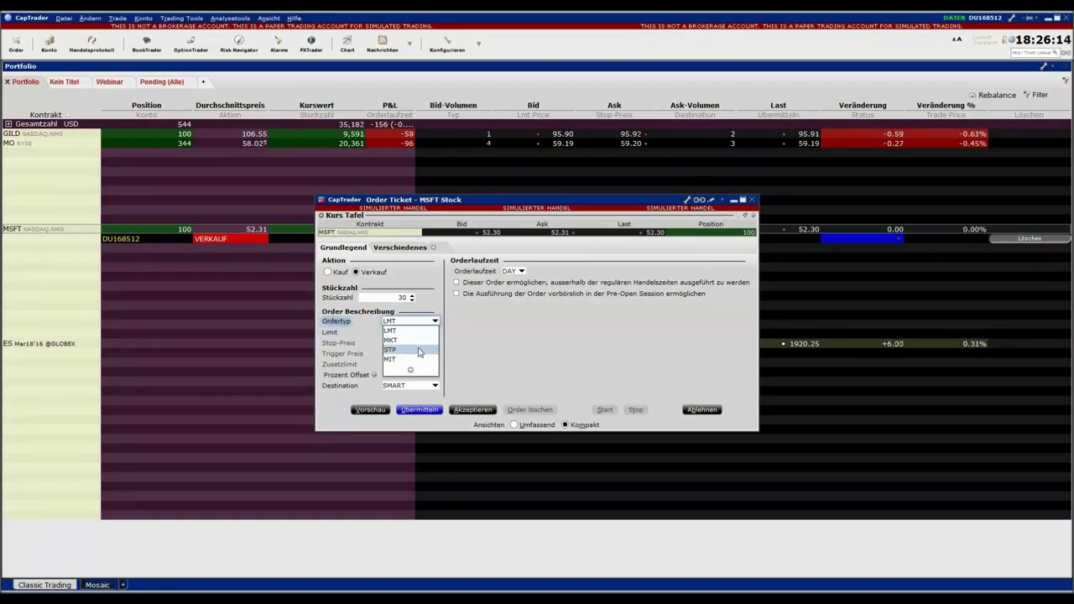
pyautogui.click(391, 349)
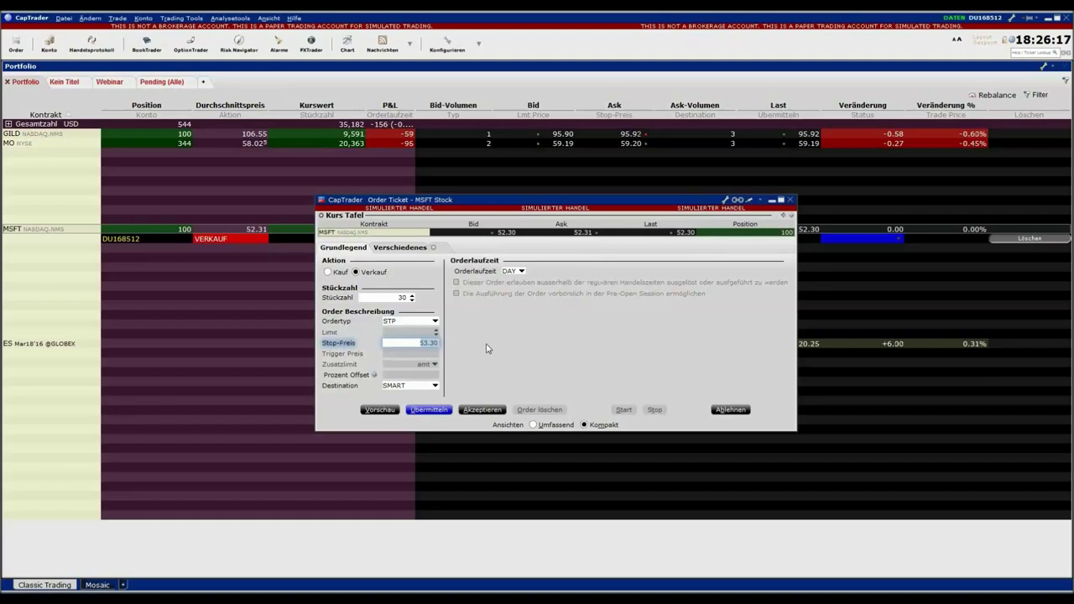
pyautogui.write('42.80')
pyautogui.click(429, 410)
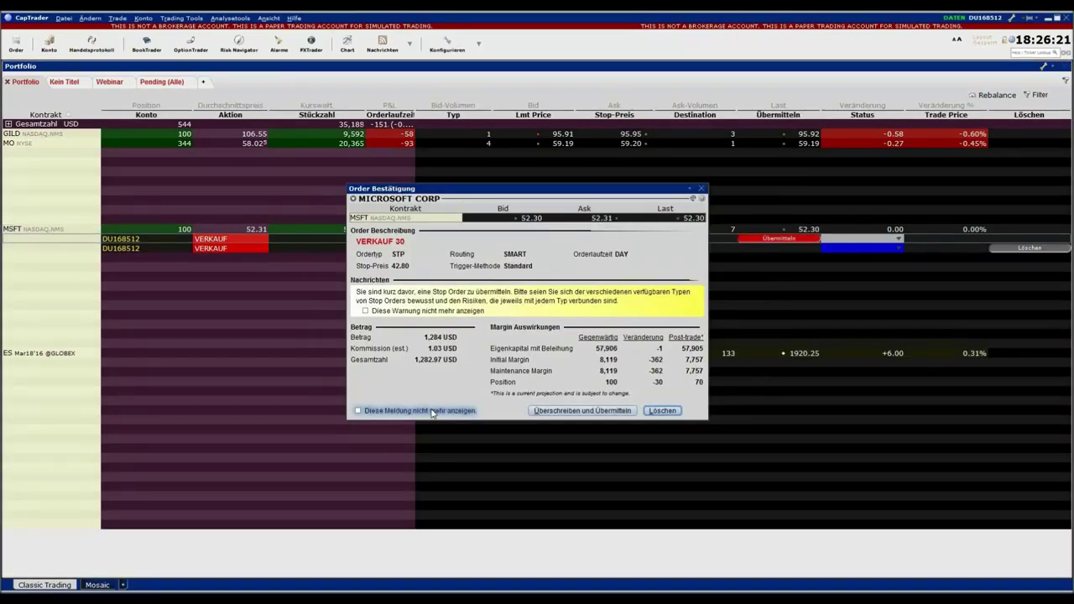
pyautogui.click(588, 410)
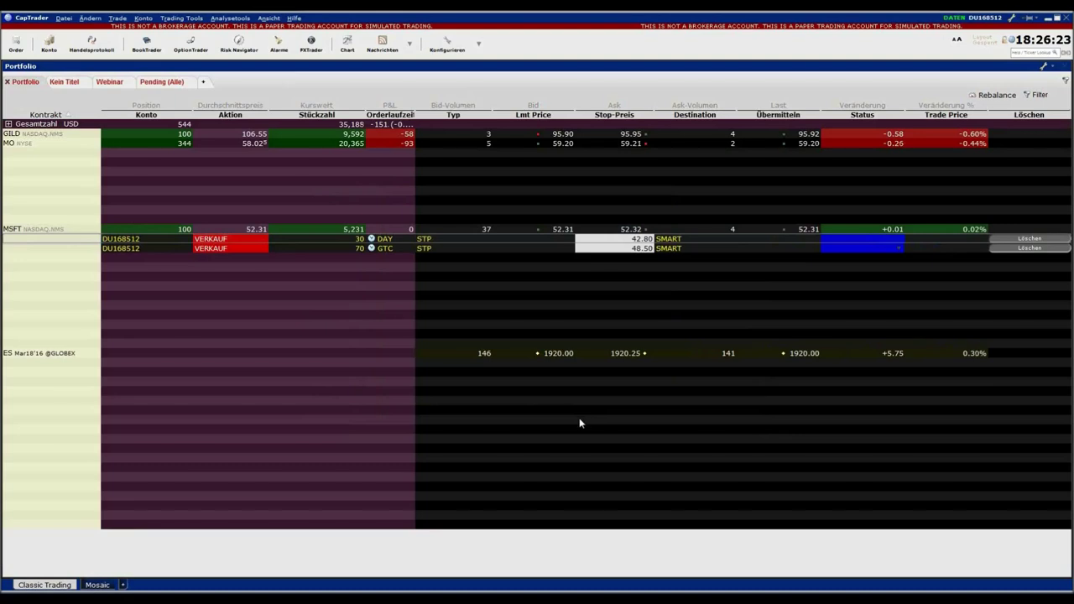
# Step: Set the 30-share Microsoft stop order's time in force to GTC and resubmit it
pyautogui.click(391, 241)
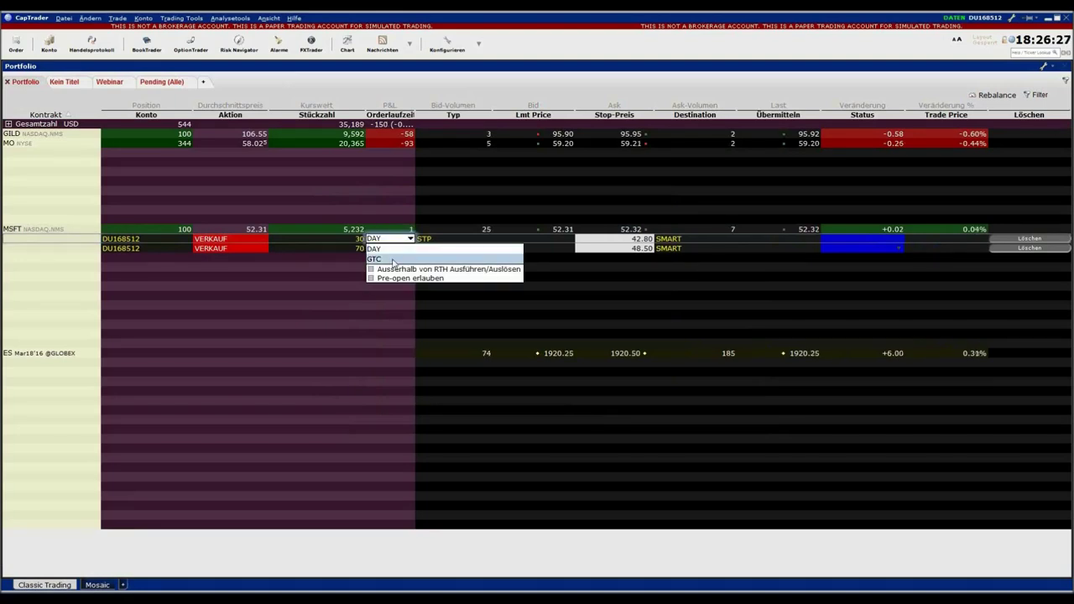
pyautogui.click(398, 252)
pyautogui.click(763, 239)
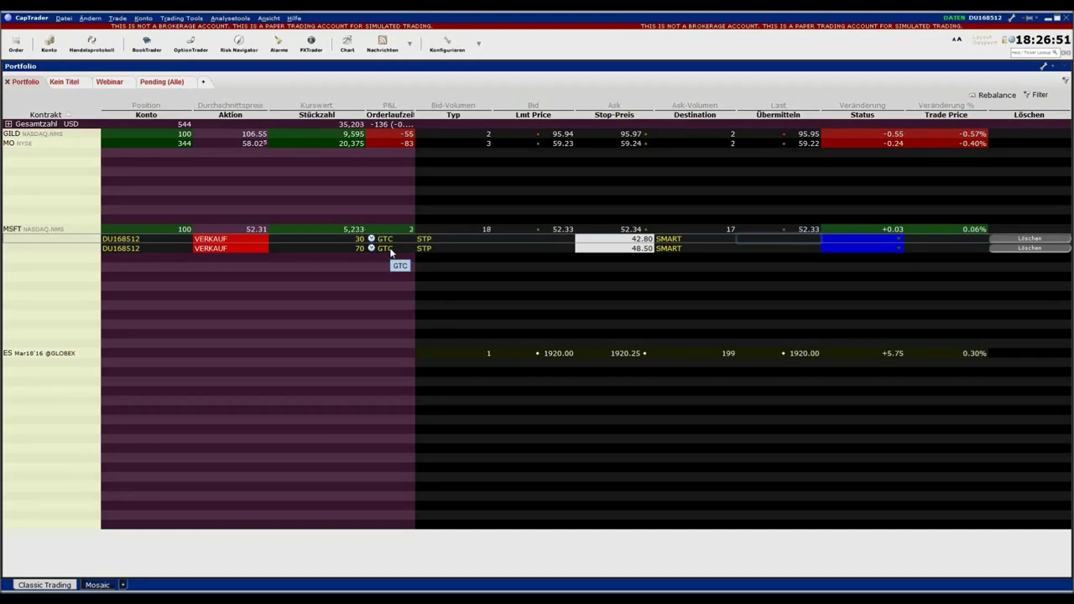
pyautogui.click(29, 232)
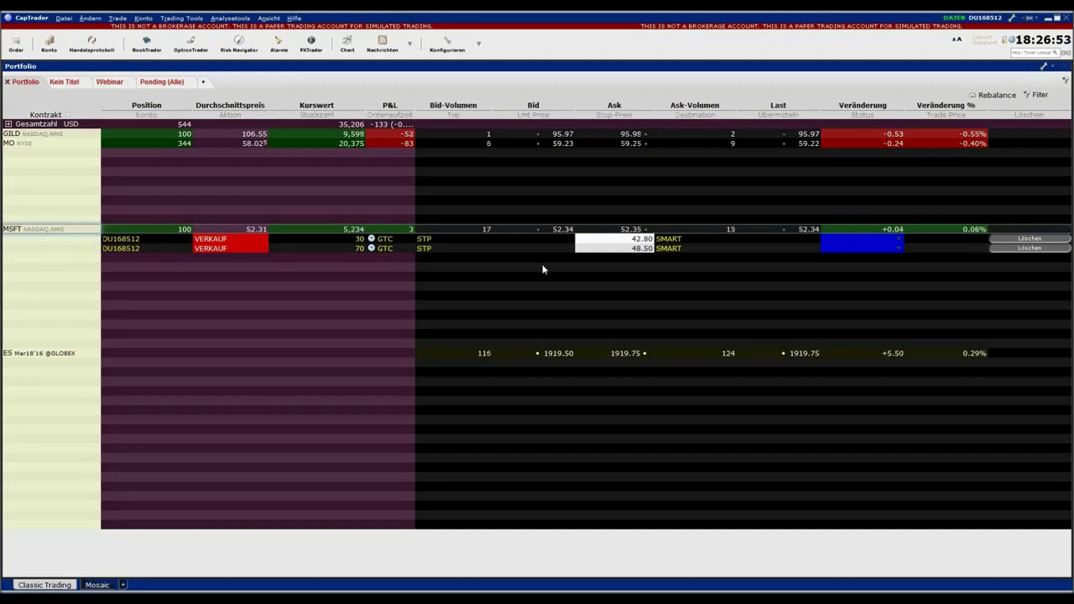
# Step: Open the stock order presets (Aktien) in the global configuration and set the default time in force to GTC
pyautogui.click(449, 49)
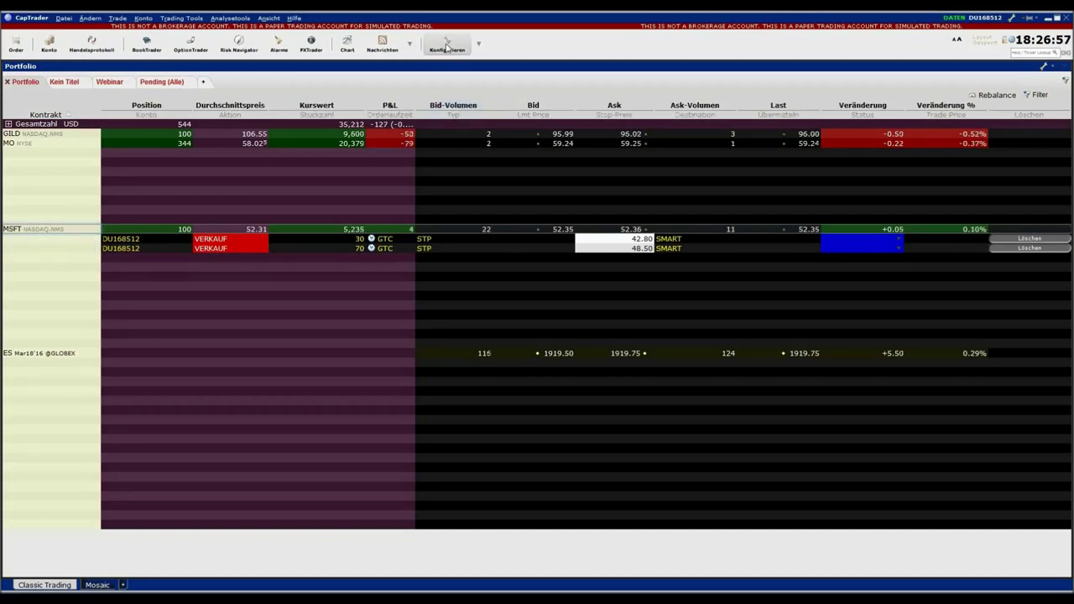
pyautogui.click(92, 19)
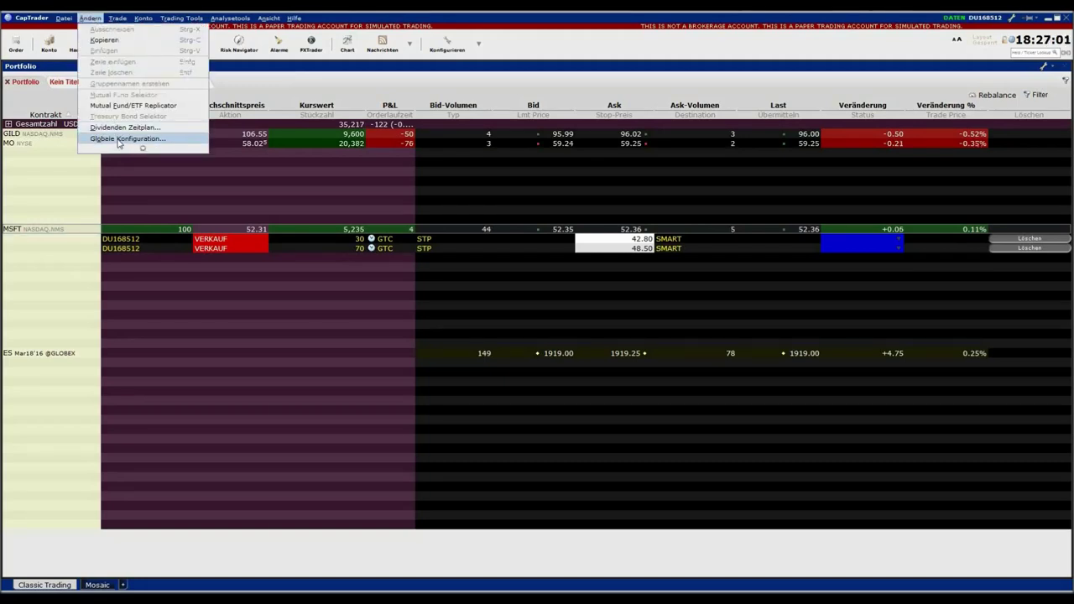
pyautogui.click(155, 142)
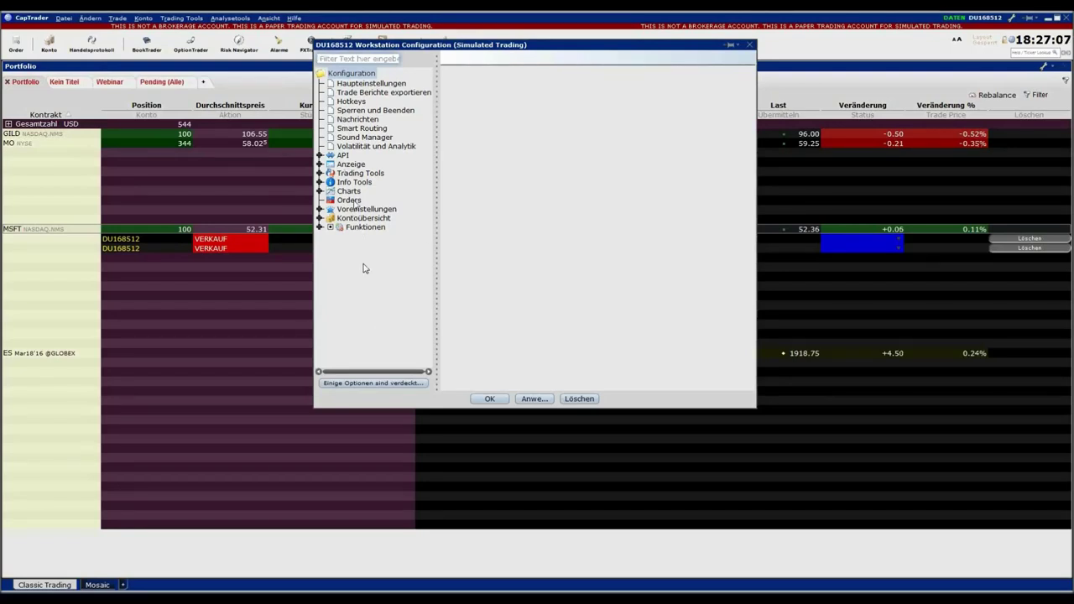
pyautogui.click(359, 209)
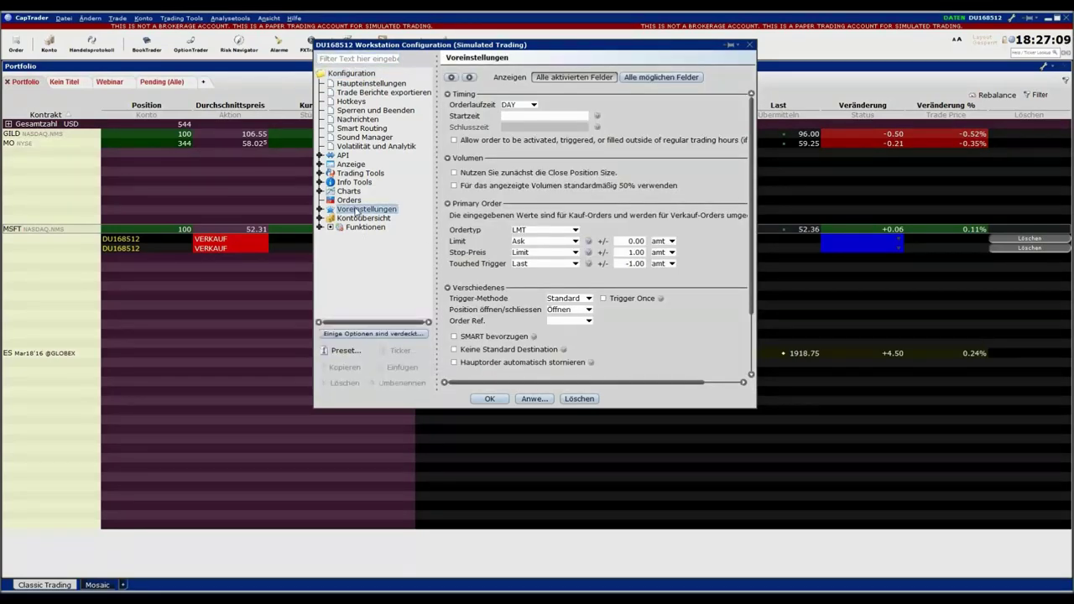
pyautogui.click(320, 210)
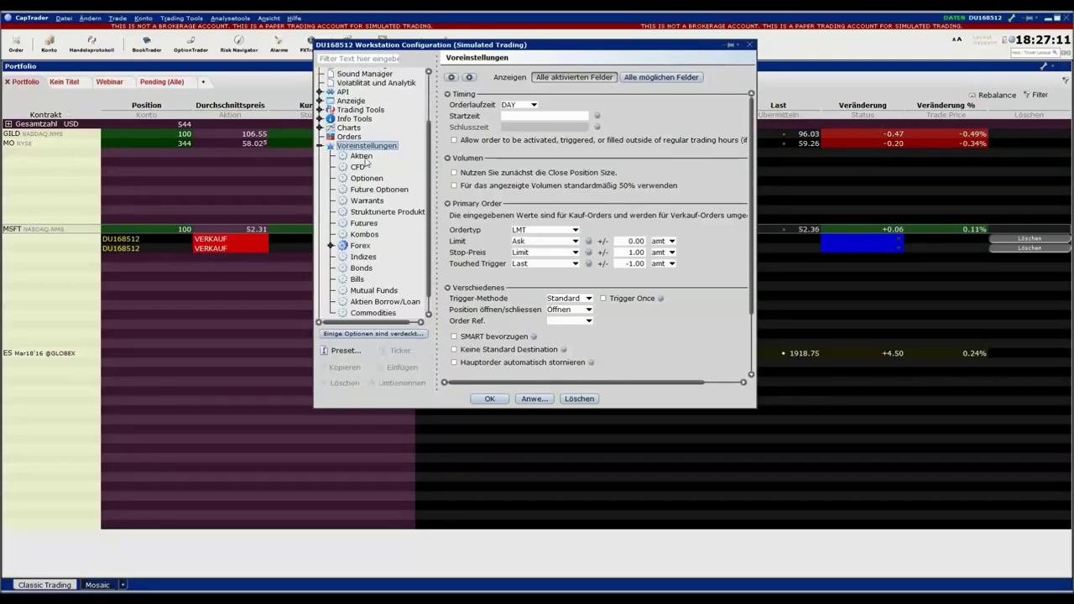
pyautogui.click(365, 159)
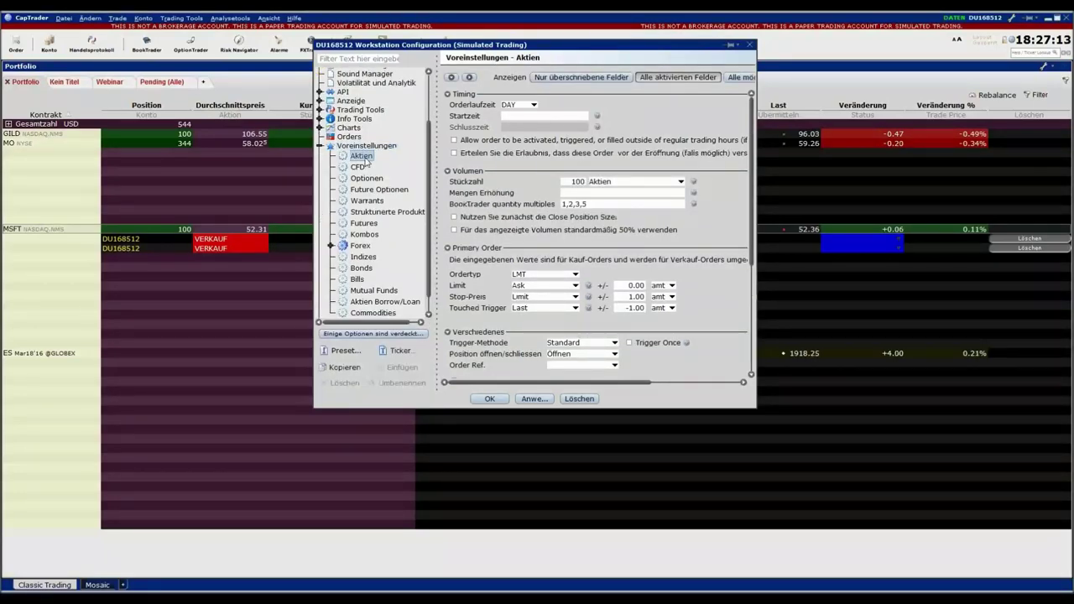
pyautogui.click(530, 104)
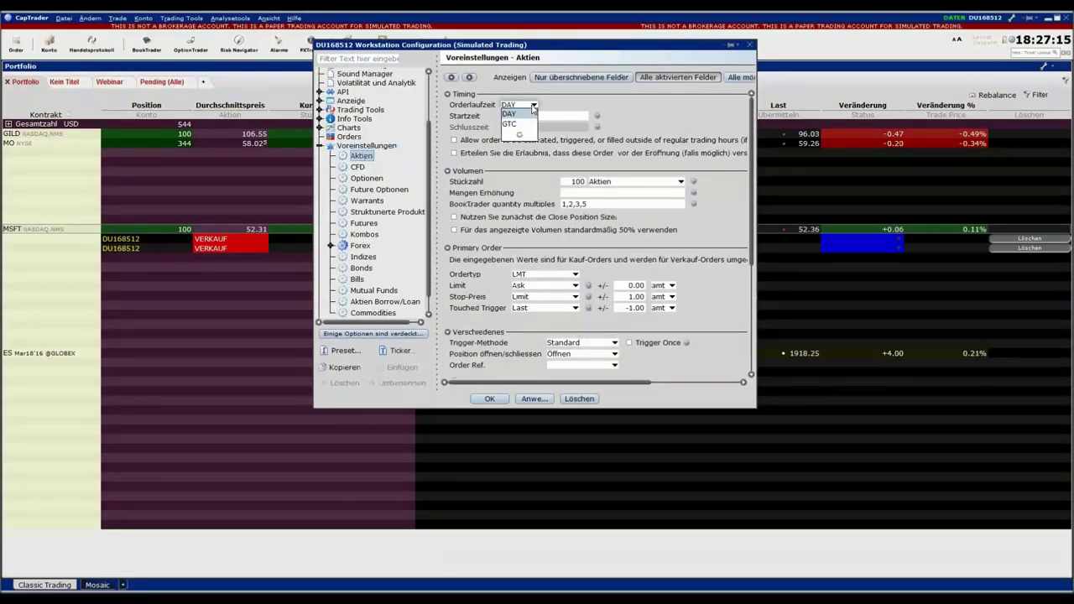
pyautogui.click(527, 125)
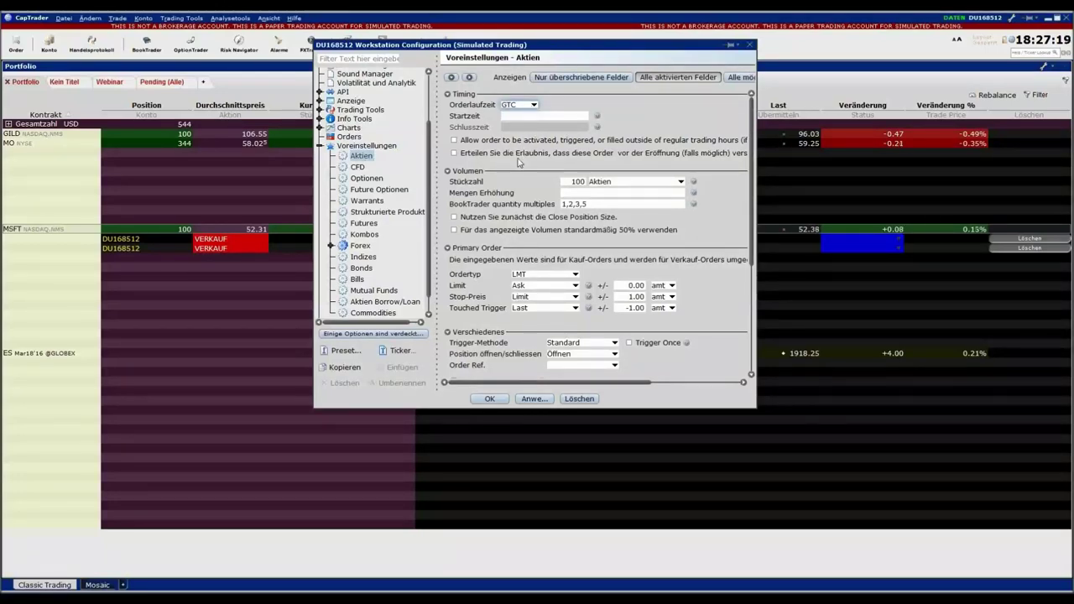
# Step: Set the default stock order size to 5,000 by amount (Betrag) and save the configuration
pyautogui.moveTo(585, 180); pyautogui.dragTo(564, 184)
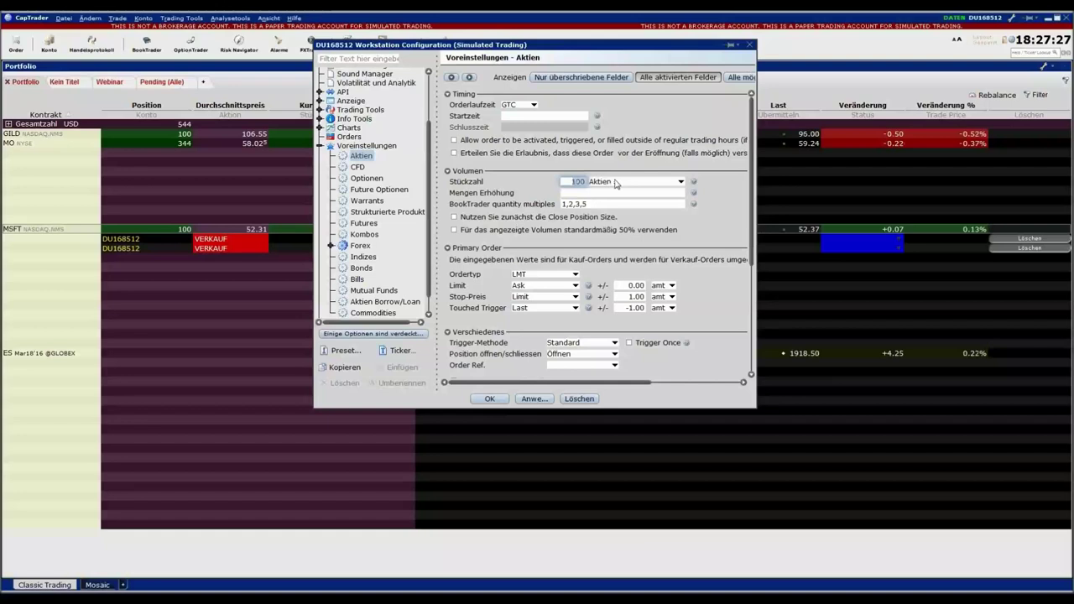
pyautogui.click(616, 183)
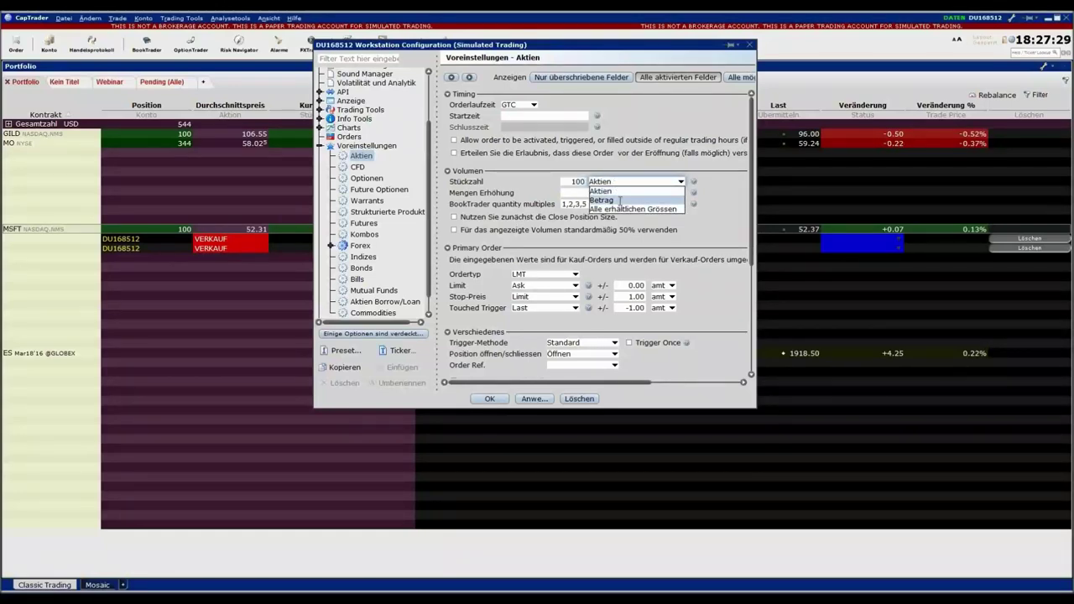
pyautogui.click(619, 200)
pyautogui.doubleClick(585, 181)
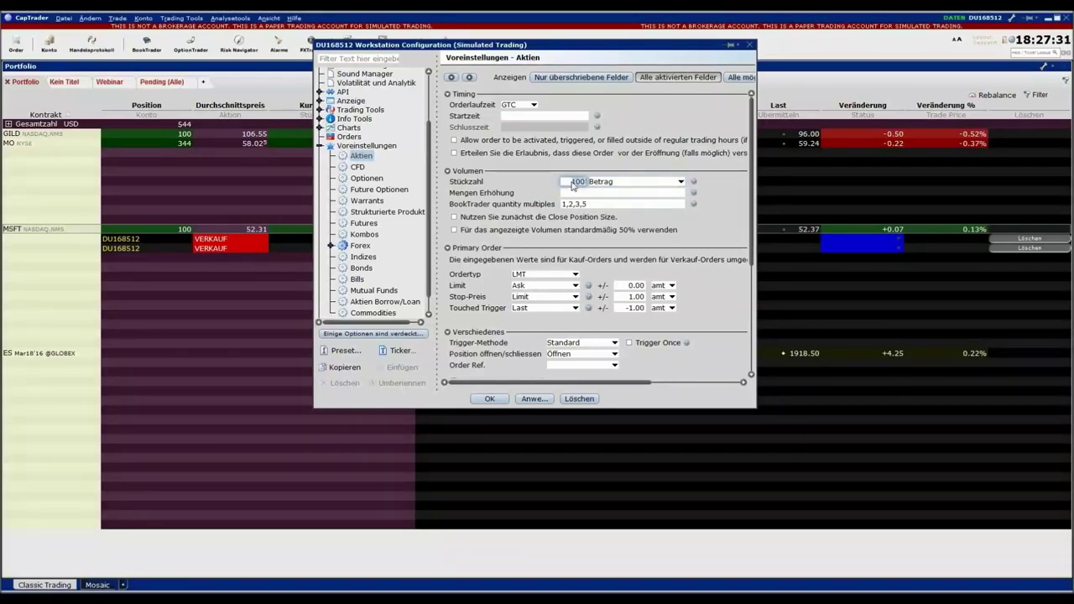
pyautogui.write('600')
pyautogui.click(492, 399)
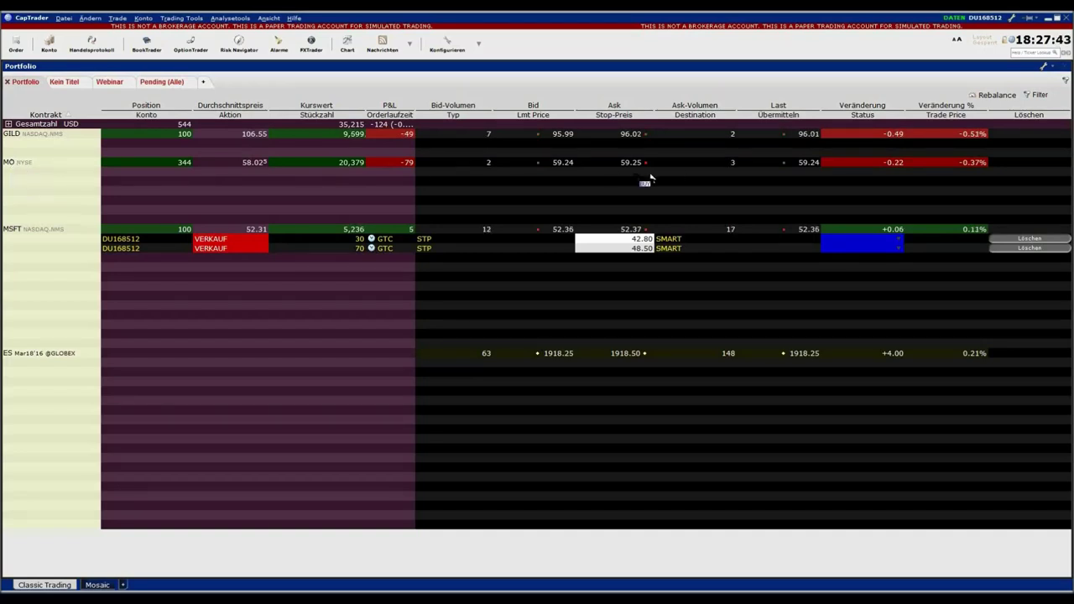
# Step: Create a buy limit order for 100 MO shares at 59.25 from the ask price, without transmitting it
pyautogui.click(650, 175)
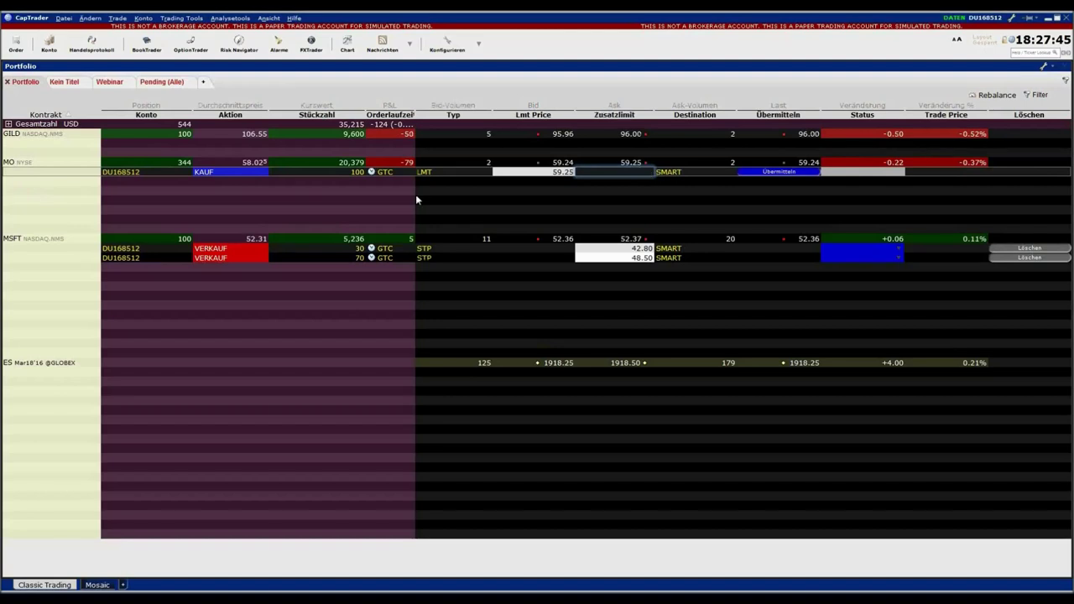
pyautogui.click(21, 180)
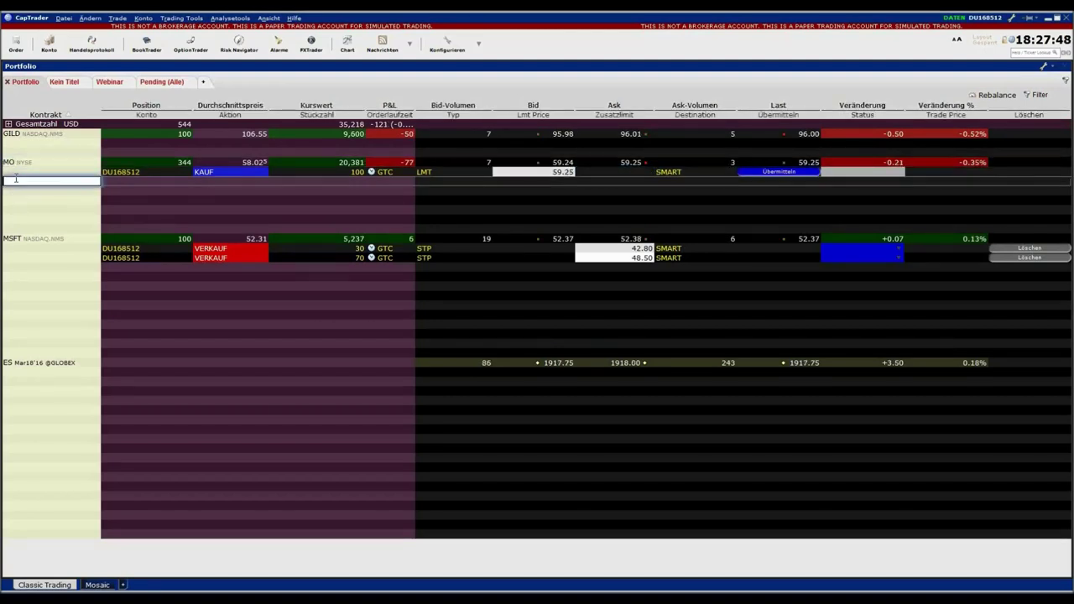
pyautogui.click(50, 390)
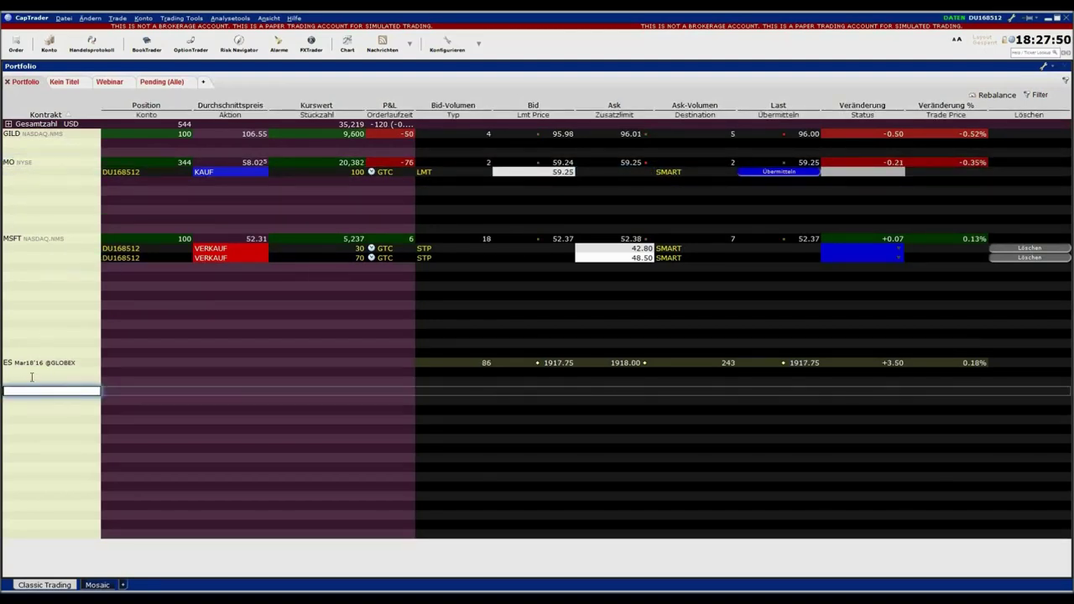
# Step: Allow pre-open execution in the stock order presets, keep the size unit as Betrag, and save the configuration
pyautogui.click(457, 50)
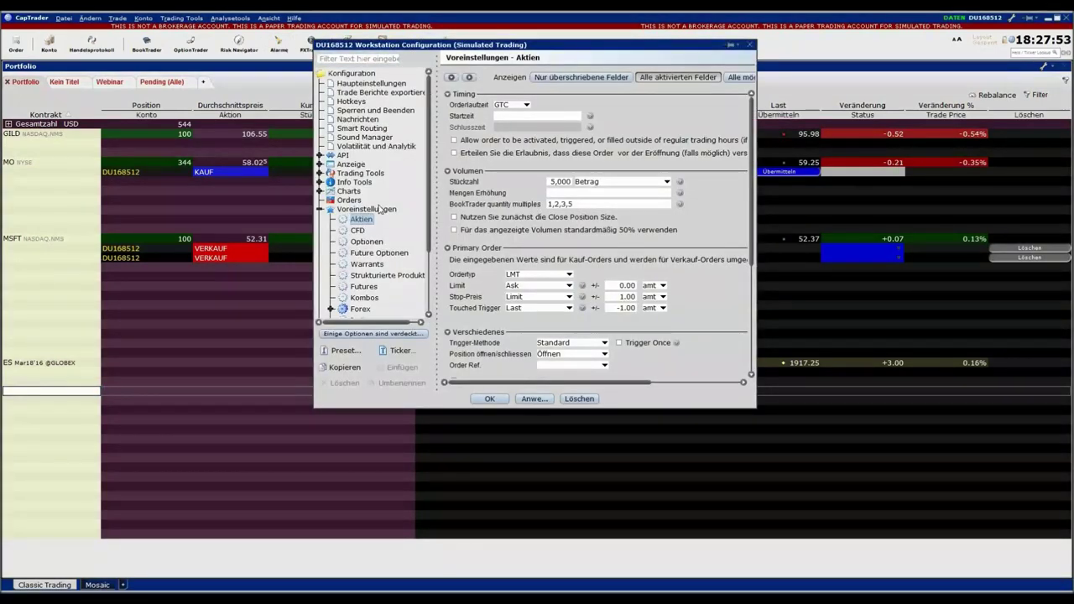
pyautogui.click(633, 155)
pyautogui.click(601, 182)
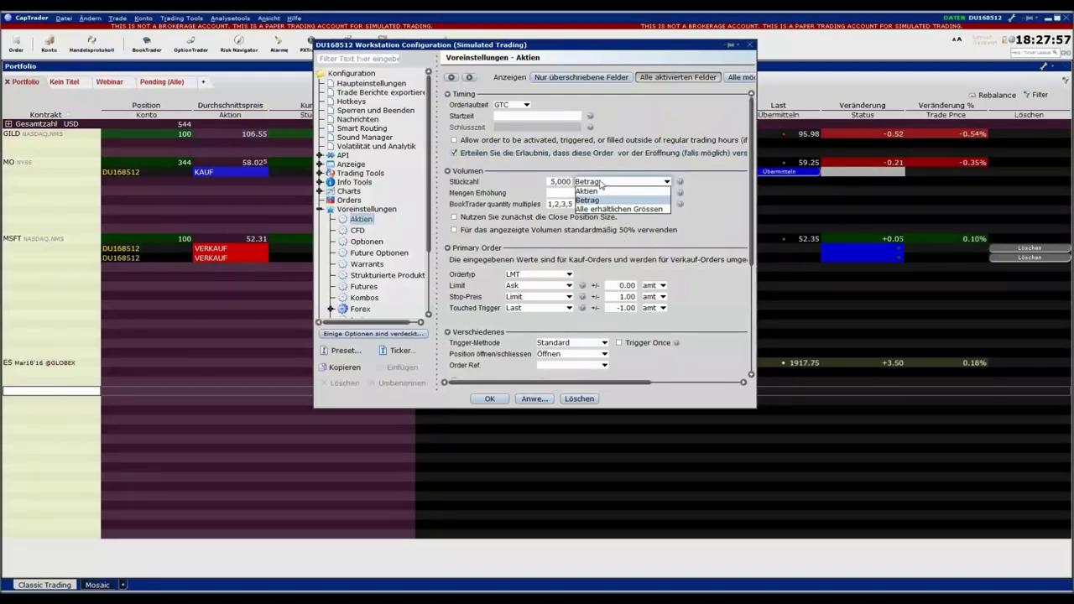
pyautogui.click(604, 201)
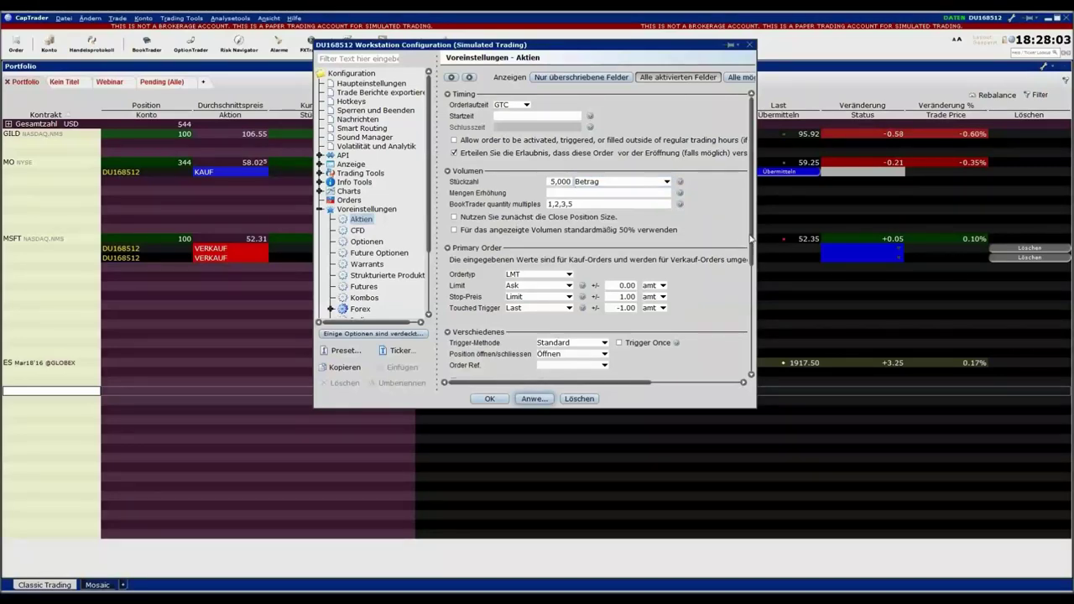
pyautogui.moveTo(750, 241); pyautogui.dragTo(758, 361)
pyautogui.click(497, 400)
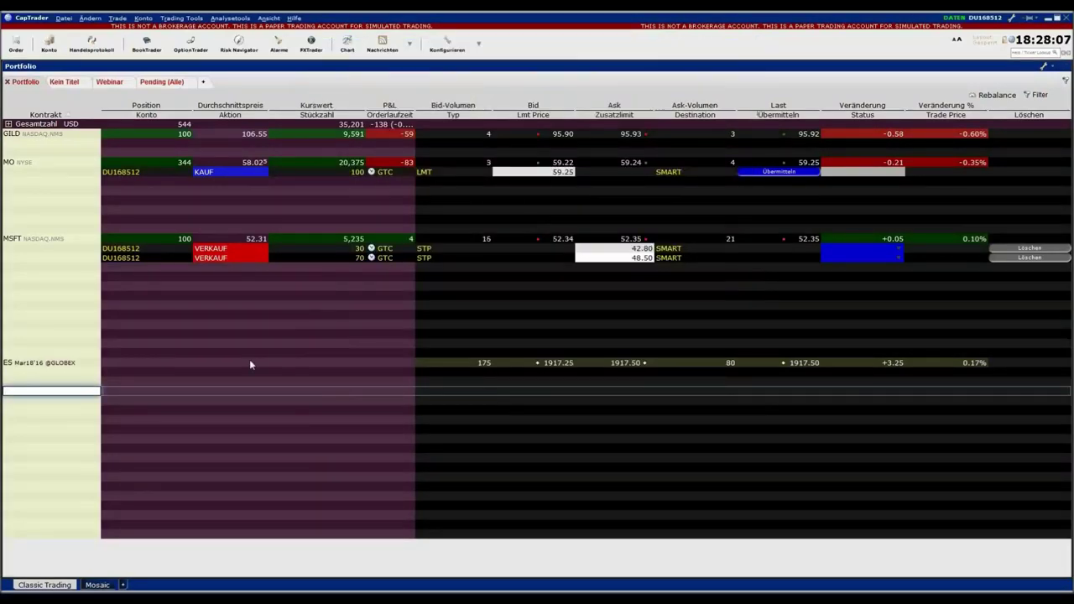
# Step: Add the Nasdaq-listed Apple stock (AAPL) with SMART routing to the portfolio list and start a buy order from its ask price
pyautogui.click(51, 296)
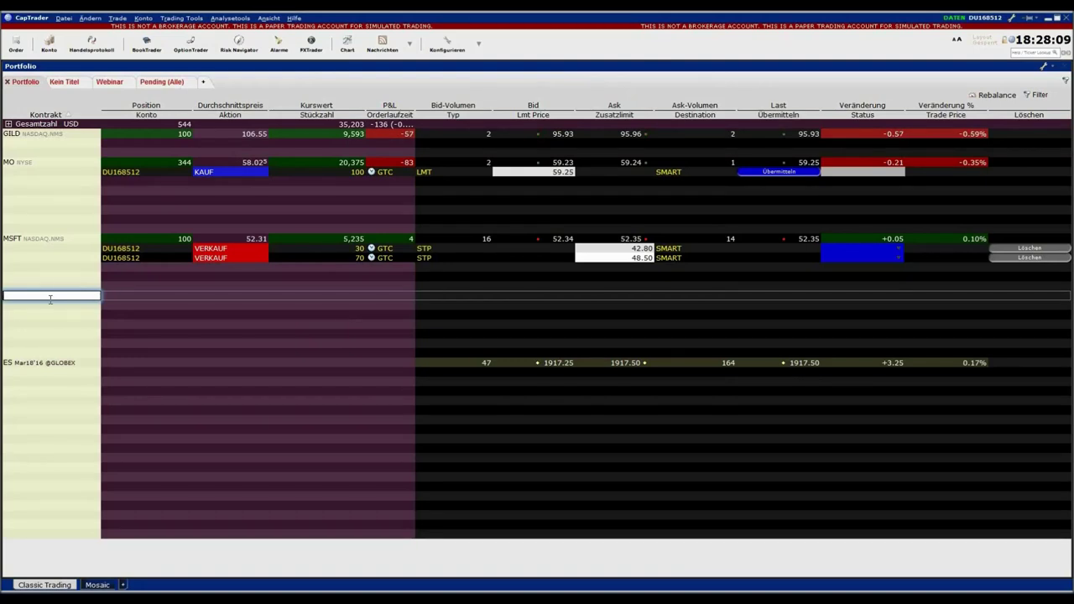
pyautogui.write('aapl')
pyautogui.press('Return')
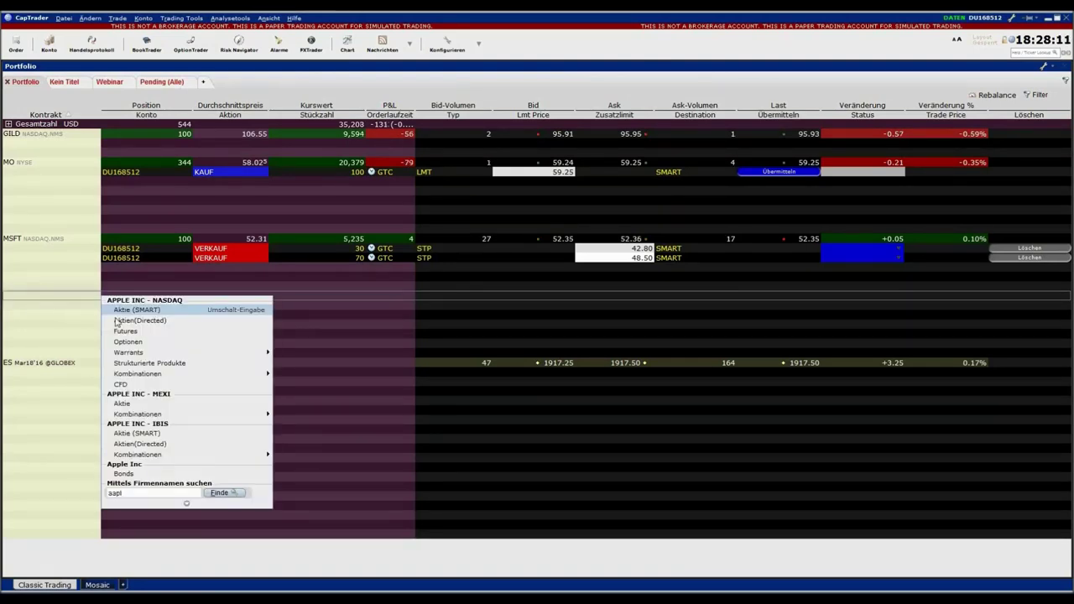
pyautogui.click(123, 312)
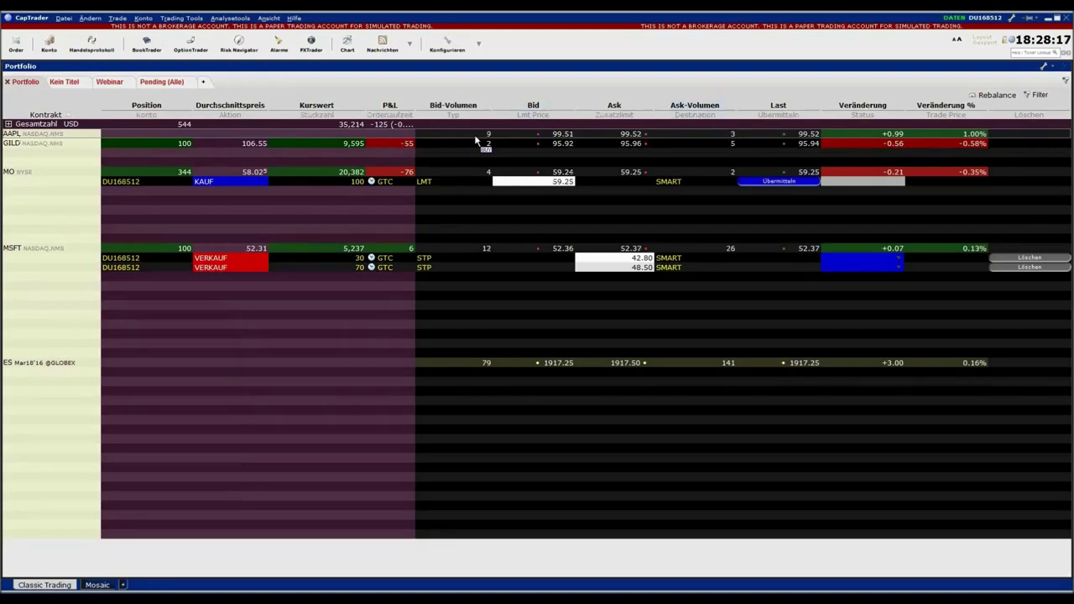
pyautogui.click(628, 135)
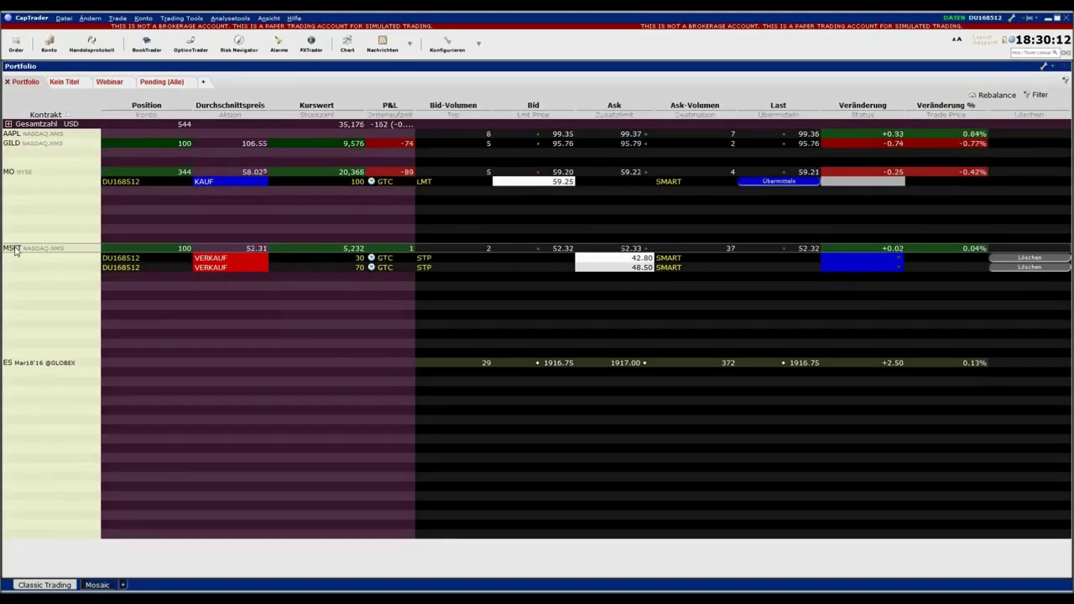
# Step: Open the MSFT chart with daily candles, showing a longer history and empty space after the latest candle
pyautogui.click(348, 45)
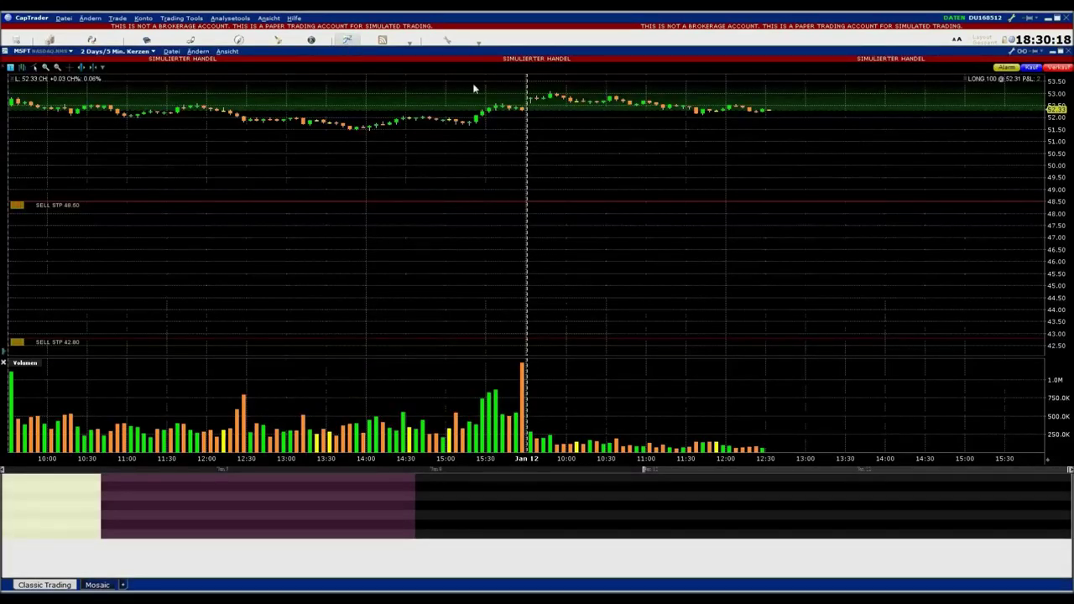
pyautogui.click(155, 52)
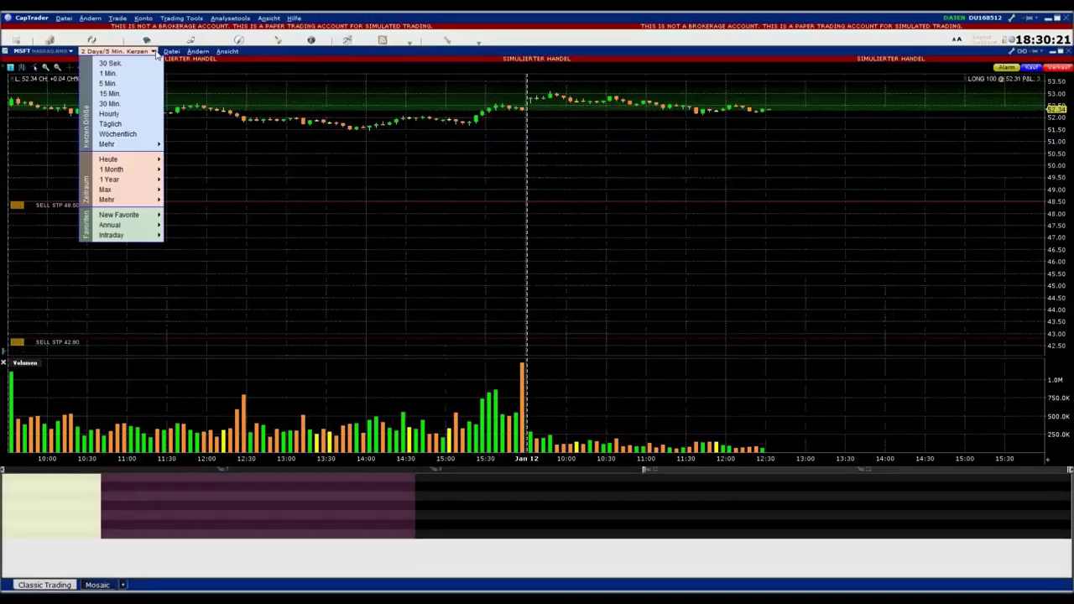
pyautogui.click(126, 122)
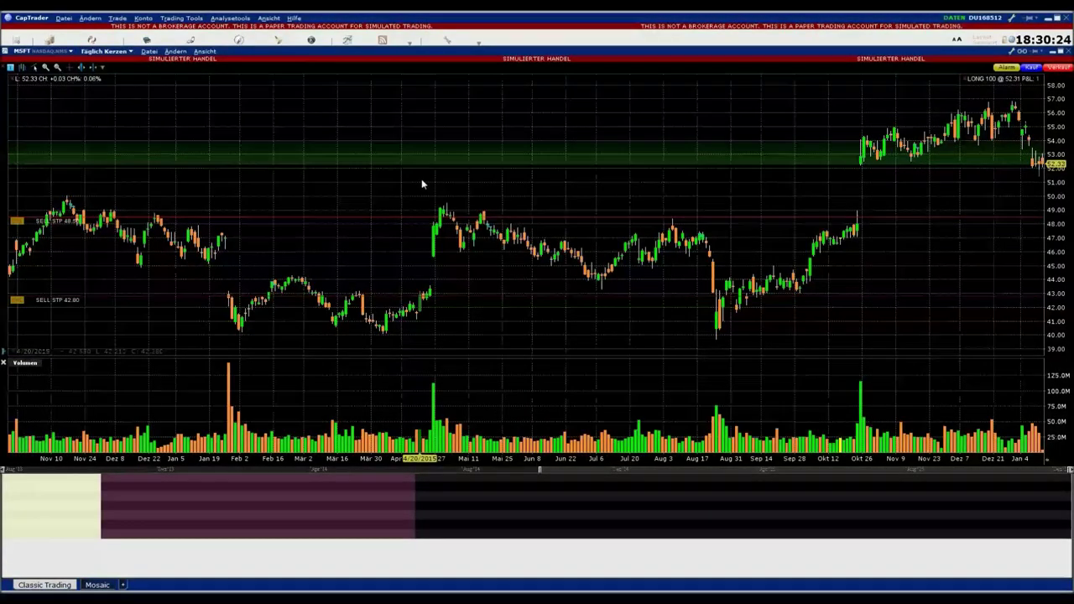
pyautogui.scroll(-1, 422, 184)
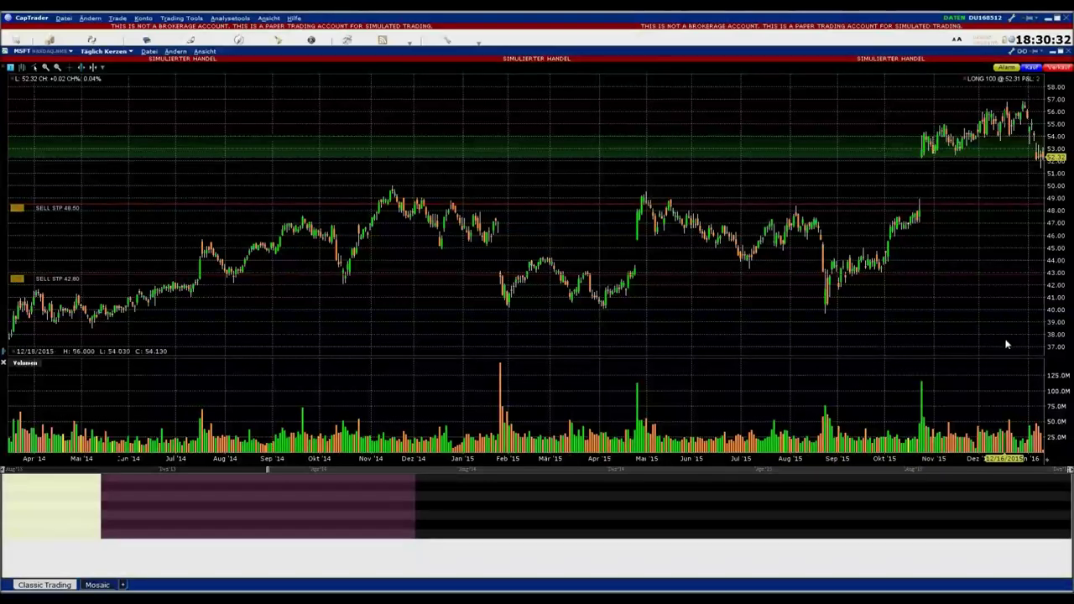
pyautogui.moveTo(1016, 467); pyautogui.dragTo(845, 460)
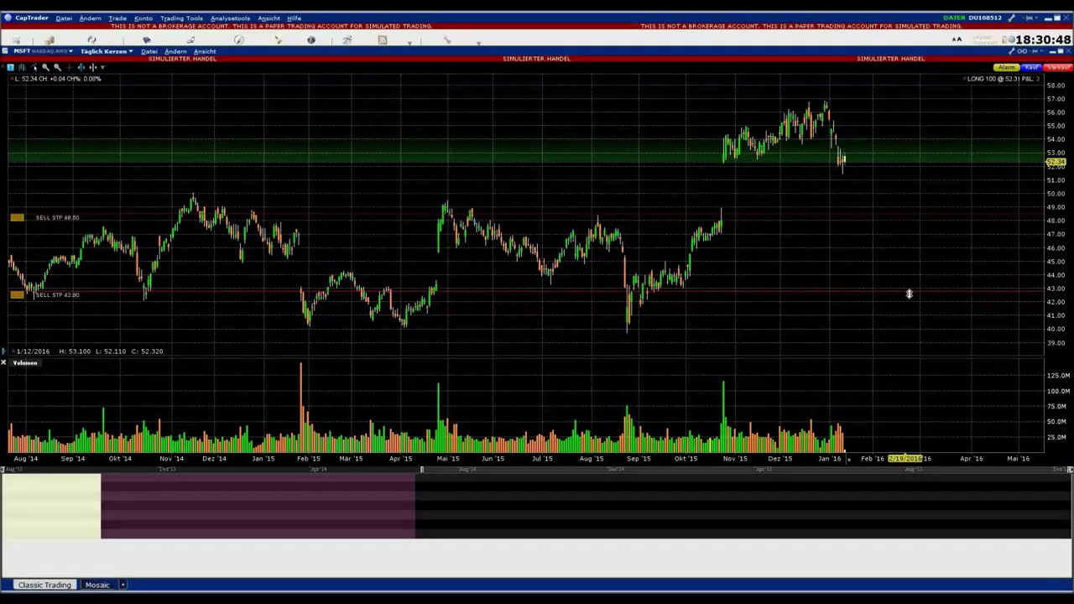
# Step: Move the lower MSFT sell stop to 45.43 and the upper one to 48.66 directly in the chart
pyautogui.moveTo(910, 287); pyautogui.dragTo(911, 258)
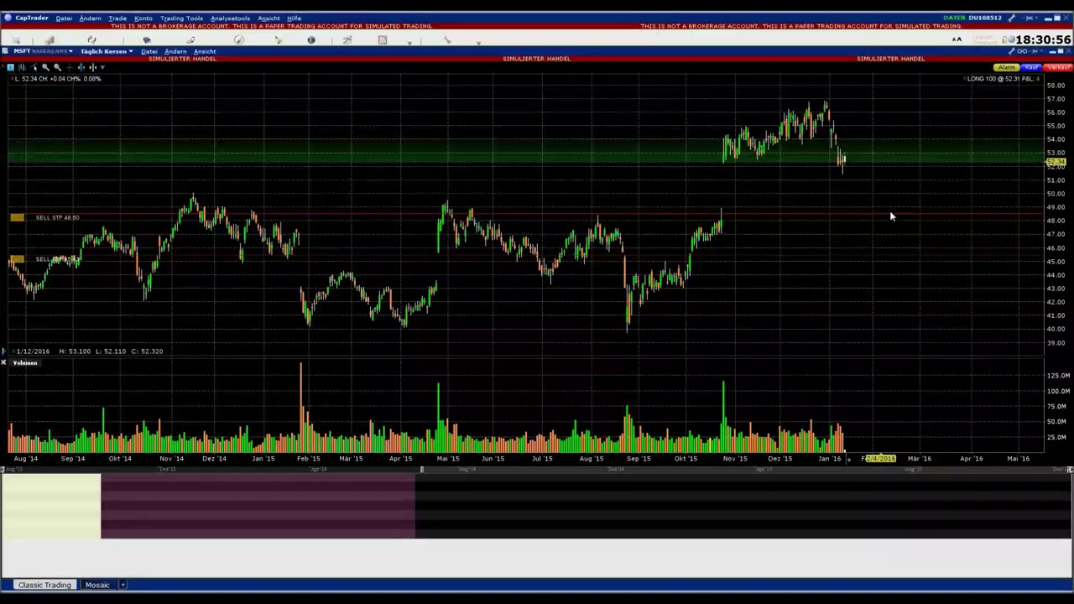
pyautogui.moveTo(895, 216)
pyautogui.mouseDown()
pyautogui.moveTo(895, 226)
pyautogui.moveTo(900, 214)
pyautogui.mouseUp()
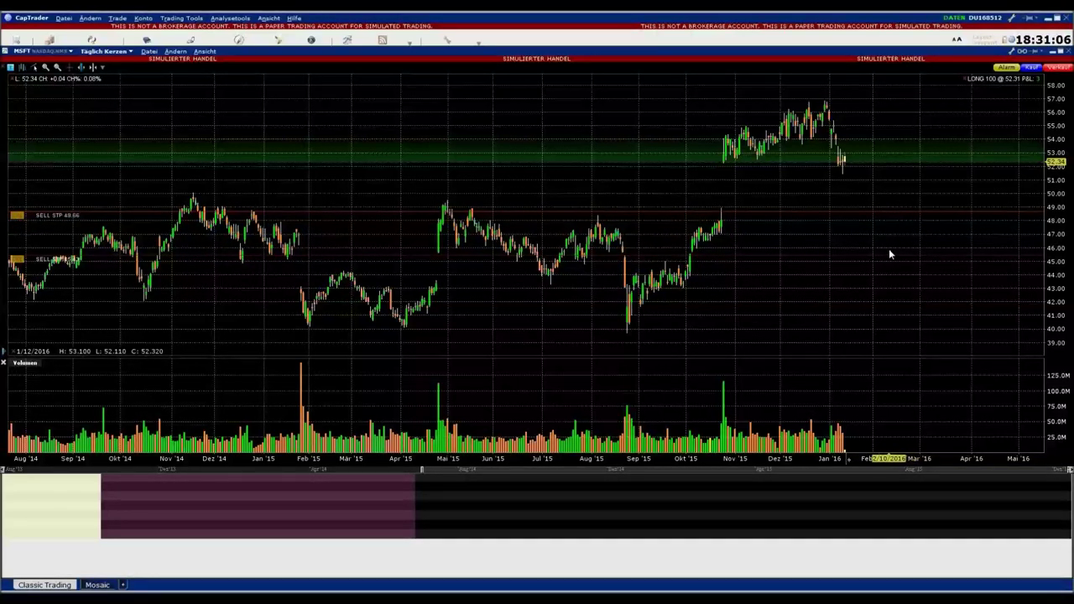
# Step: Place and transmit a GTC buy limit order for 100 MSFT shares at 41.46 from the chart, and move its limit to 40.52
pyautogui.click(1032, 67)
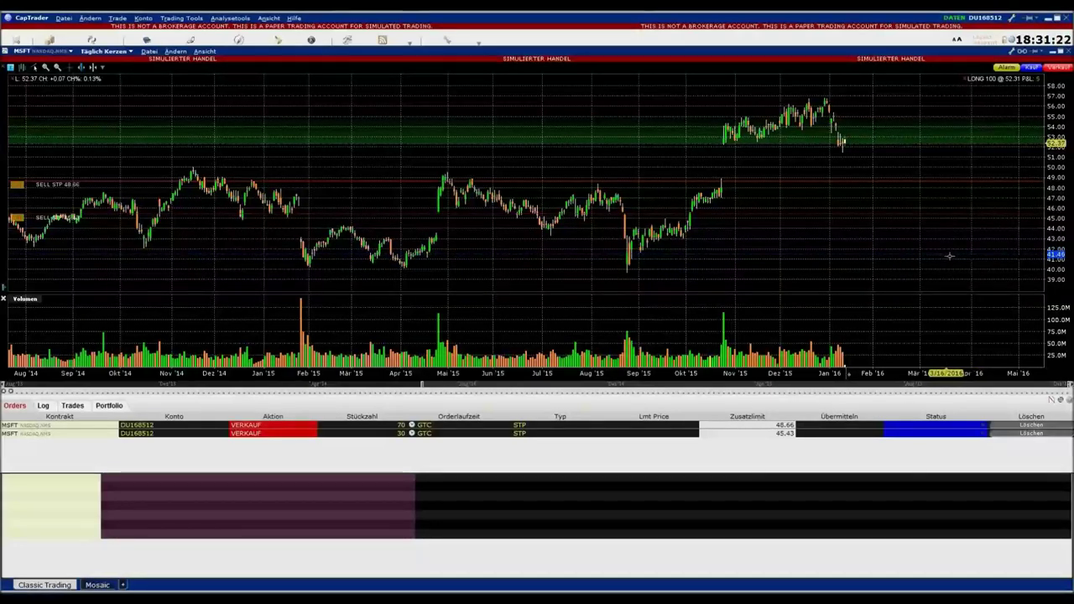
pyautogui.click(950, 256)
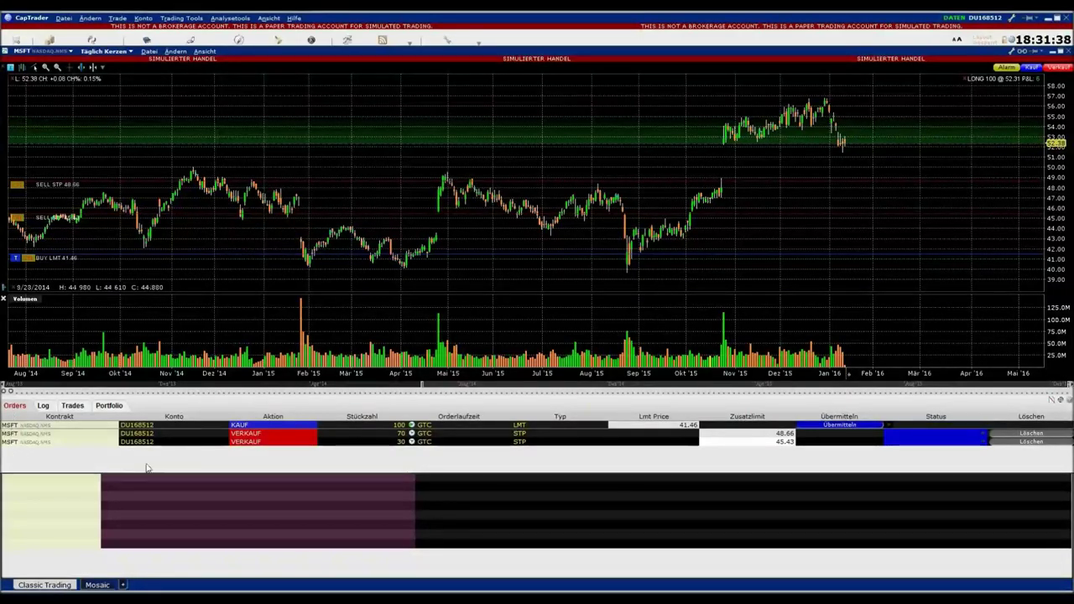
pyautogui.click(831, 427)
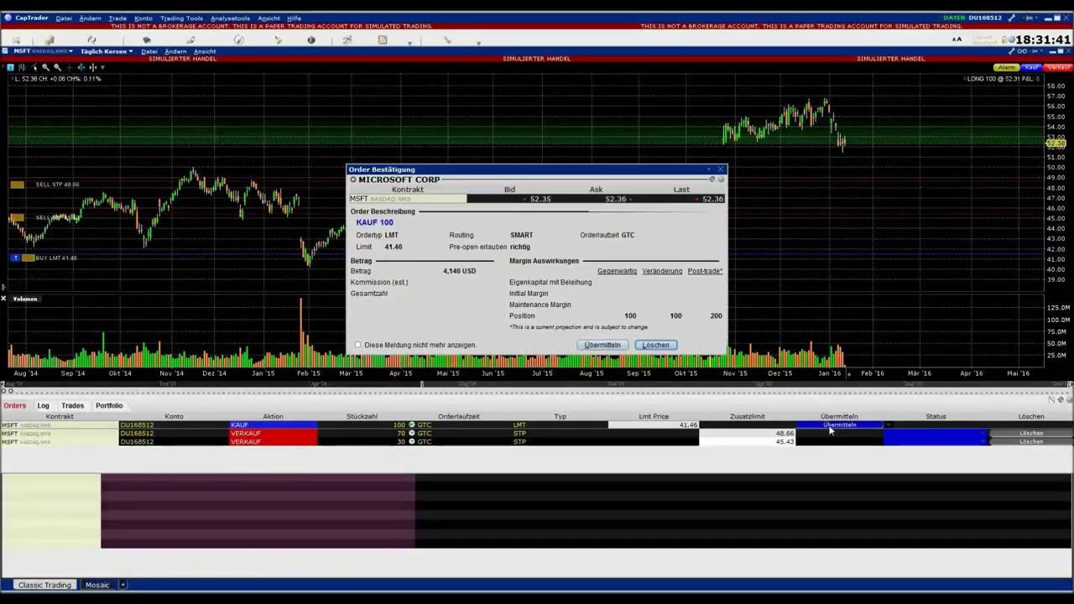
pyautogui.click(584, 345)
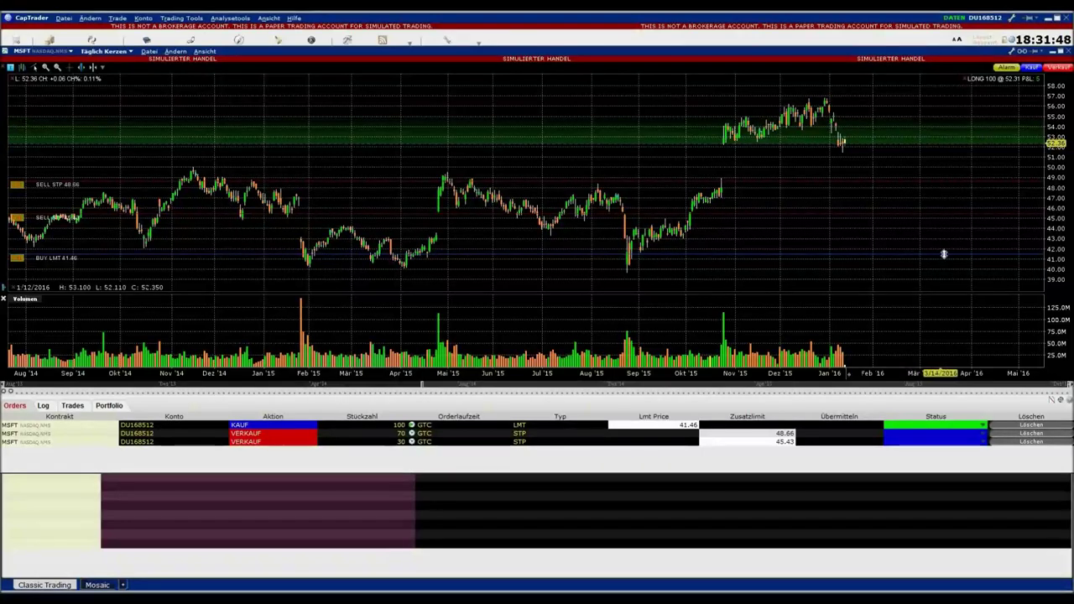
pyautogui.moveTo(942, 257); pyautogui.dragTo(944, 266)
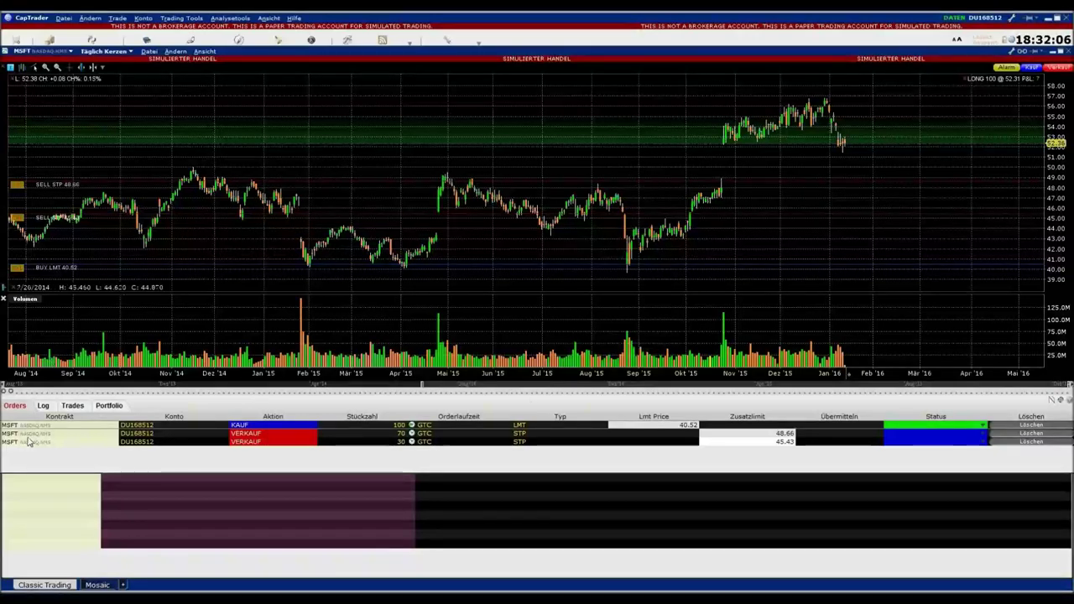
# Step: Cancel the MSFT buy limit order and both sell stop orders directly in the chart
pyautogui.click(16, 272)
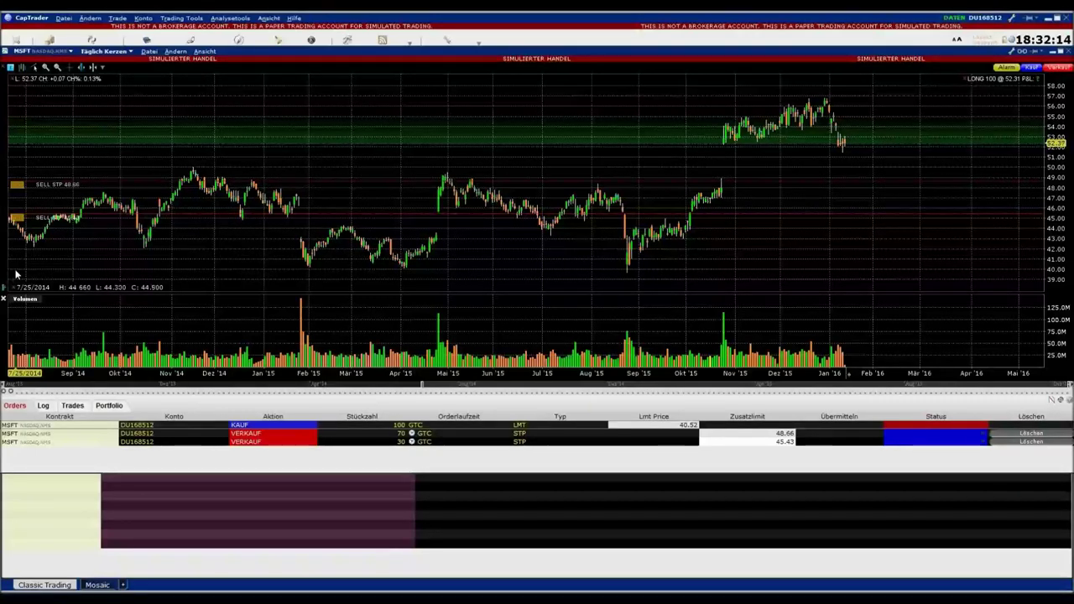
pyautogui.click(16, 221)
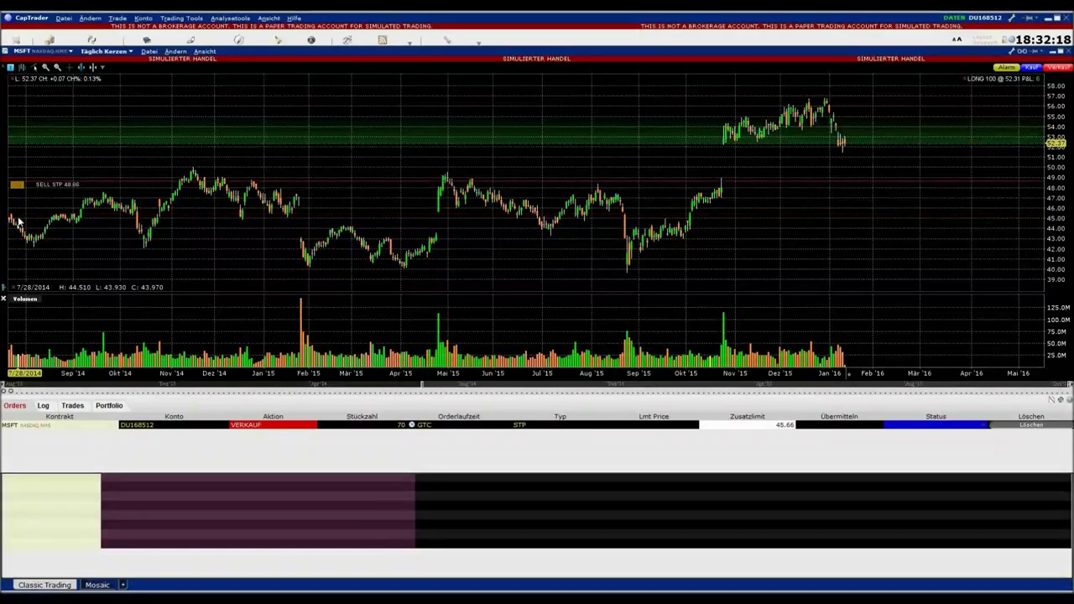
pyautogui.click(16, 183)
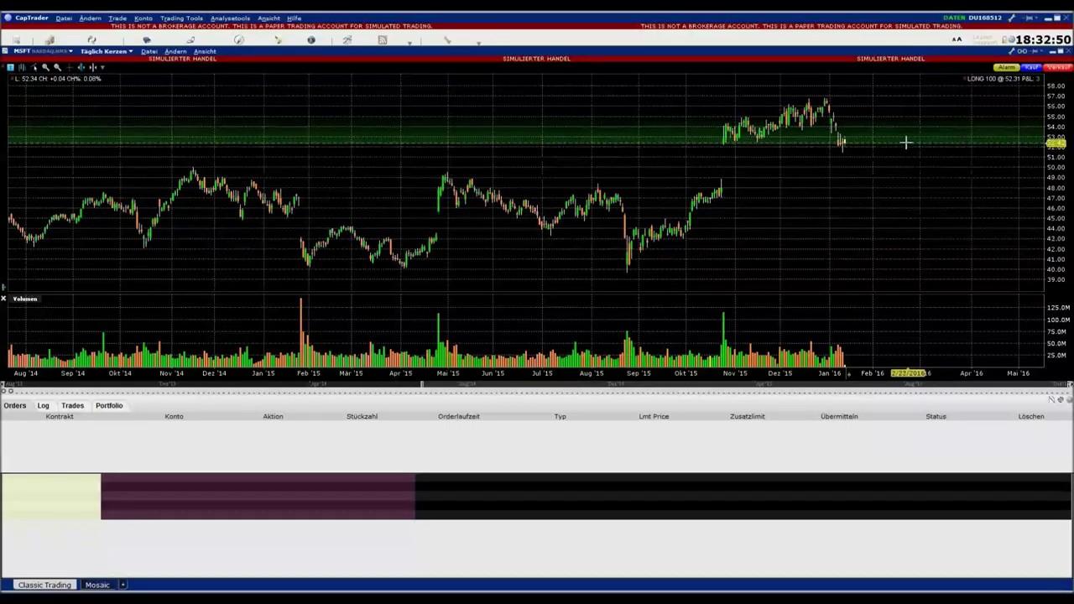
# Step: Try out an MSFT chart alarm for a price of at least 56.88 with its advanced settings, and close it without saving
pyautogui.click(918, 101)
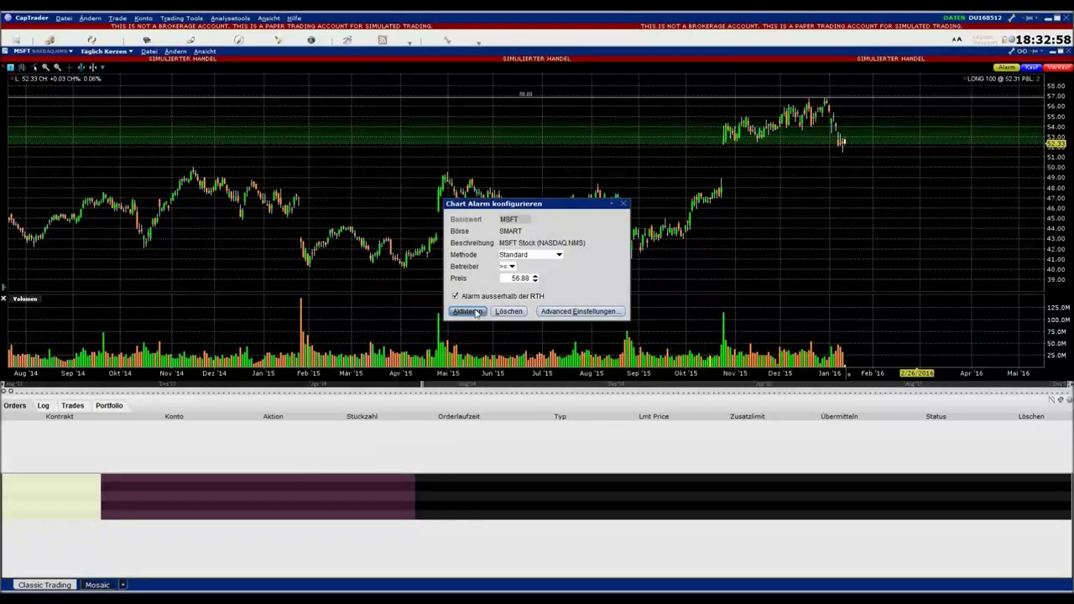
pyautogui.click(577, 311)
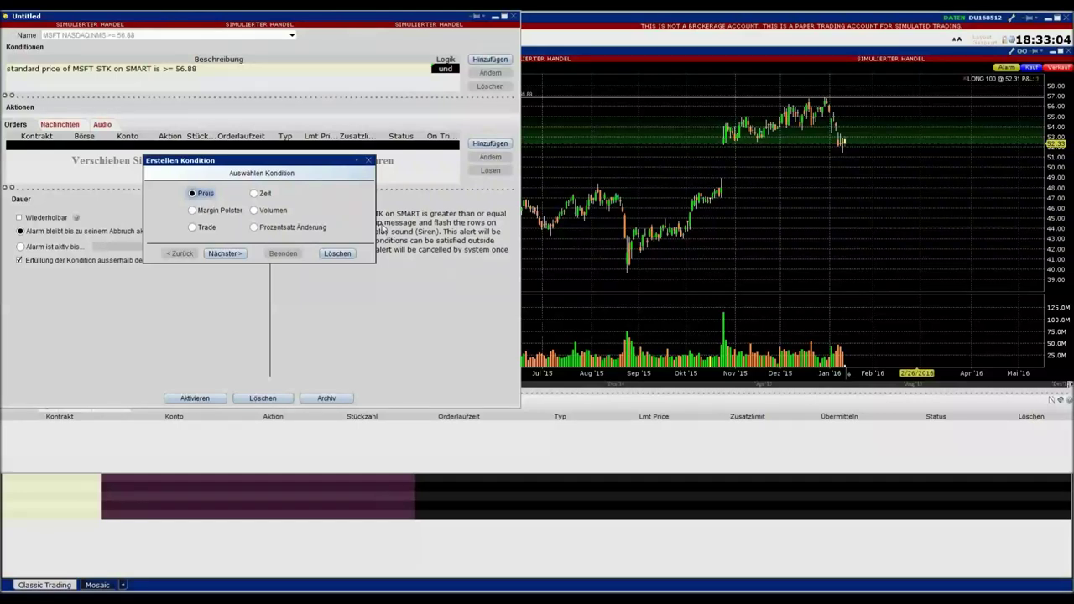
pyautogui.click(336, 253)
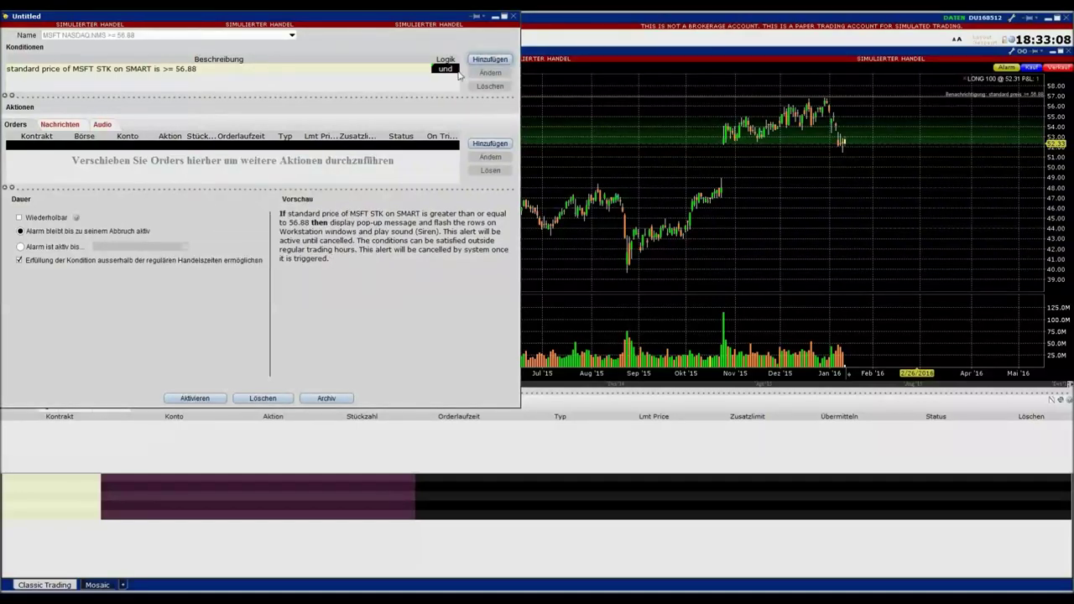
pyautogui.click(515, 18)
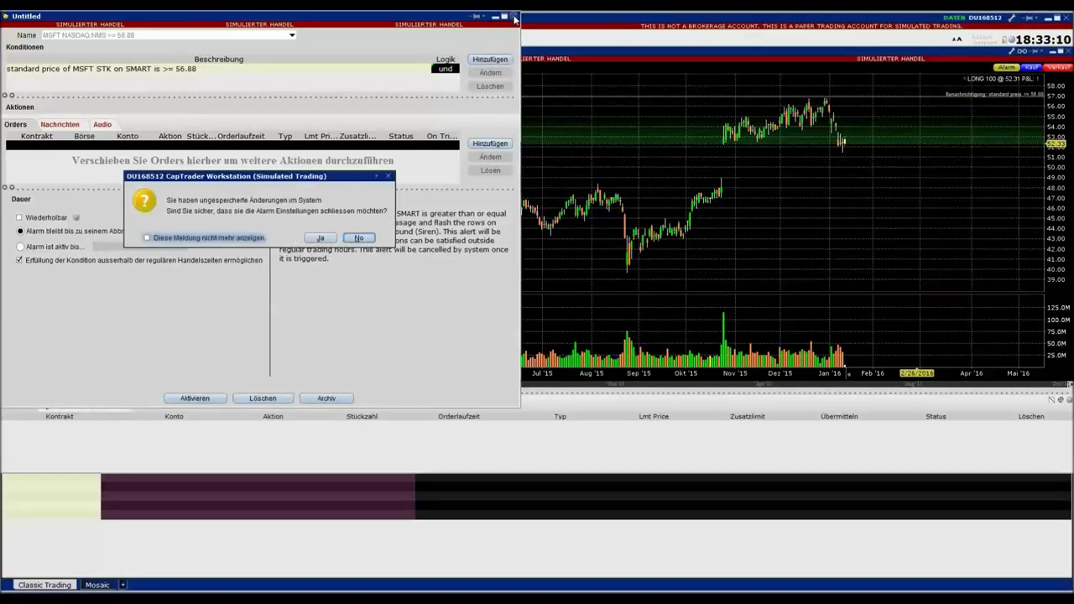
pyautogui.click(321, 238)
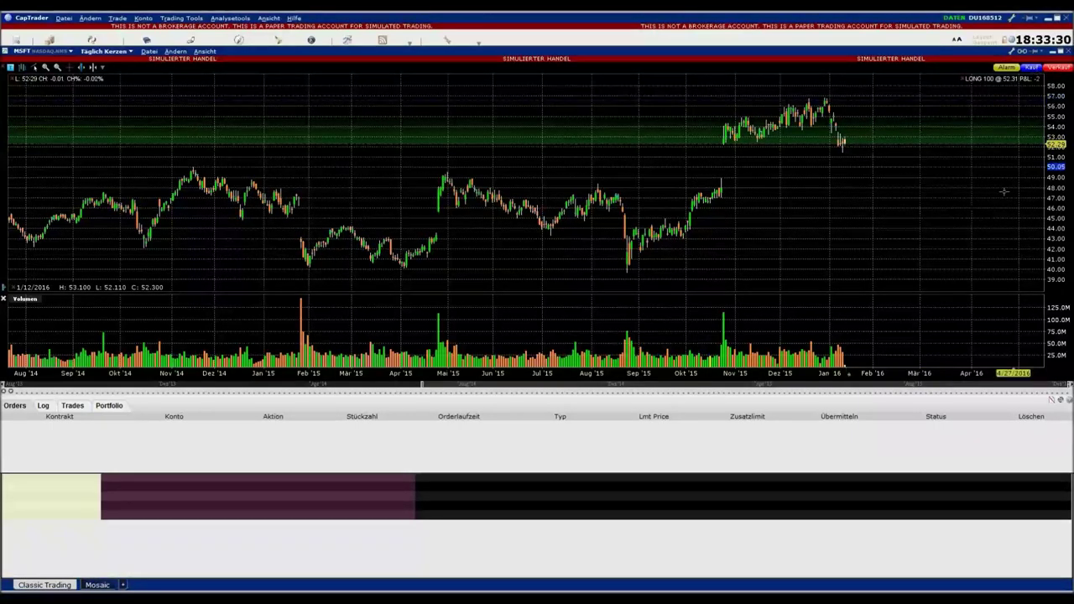
# Step: Place and transmit a chart buy limit order for 100 MSFT shares at 47.57, and cancel it
pyautogui.click(962, 197)
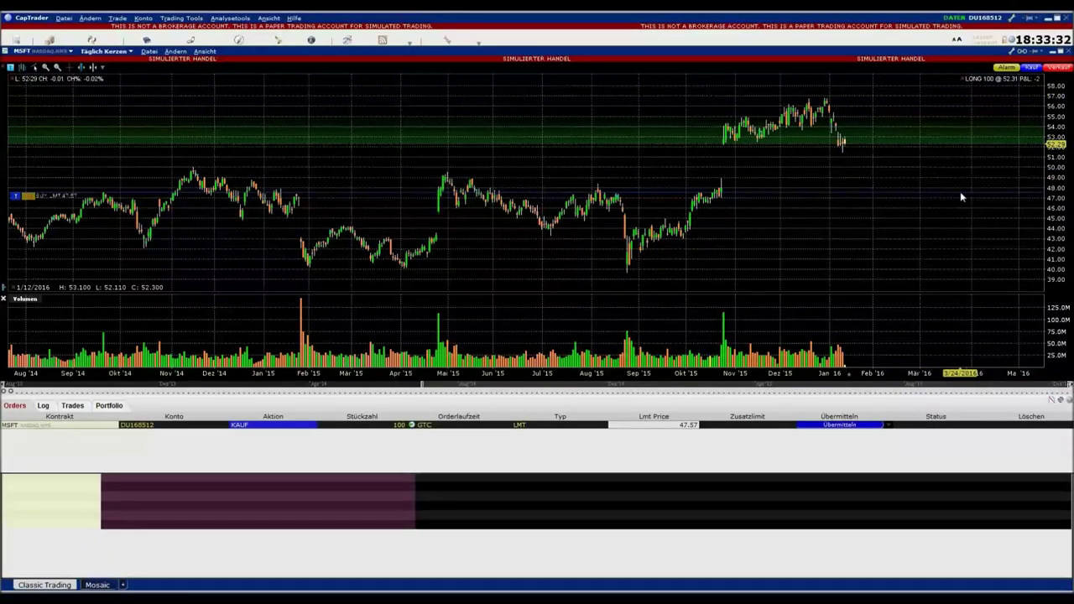
pyautogui.click(15, 200)
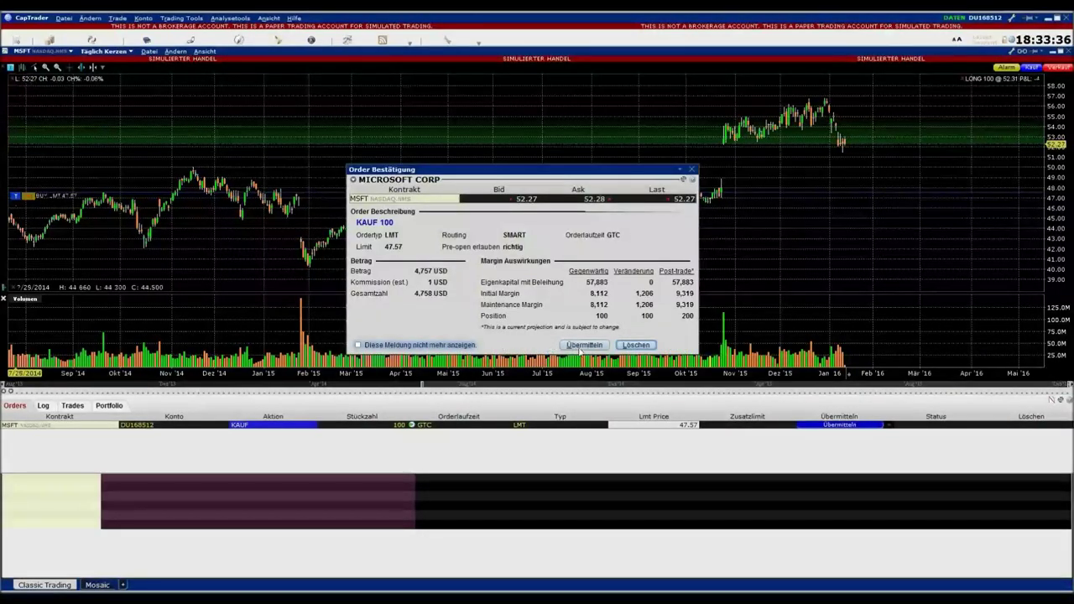
pyautogui.click(582, 347)
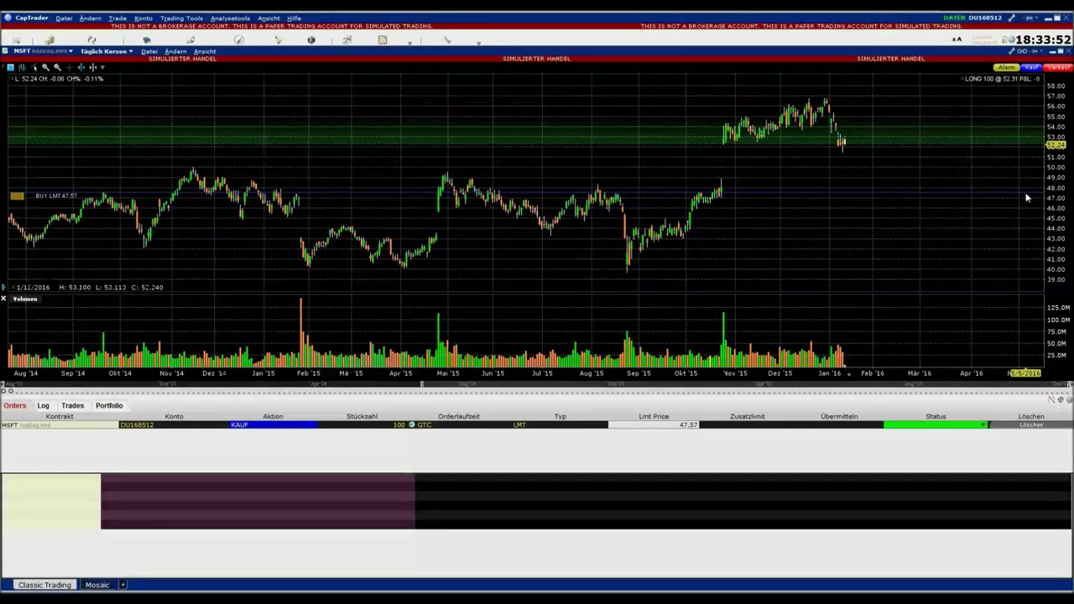
pyautogui.click(16, 199)
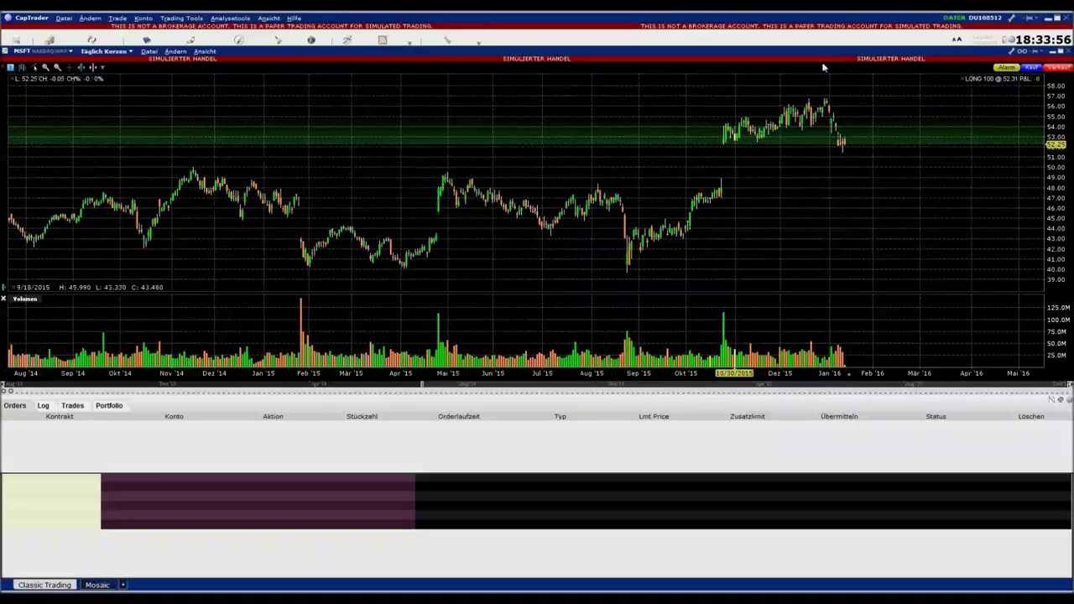
# Step: Close the chart and transmit a close-position sell order for MSFT in the portfolio, with the quantity set to 200 and type MKT
pyautogui.click(1070, 51)
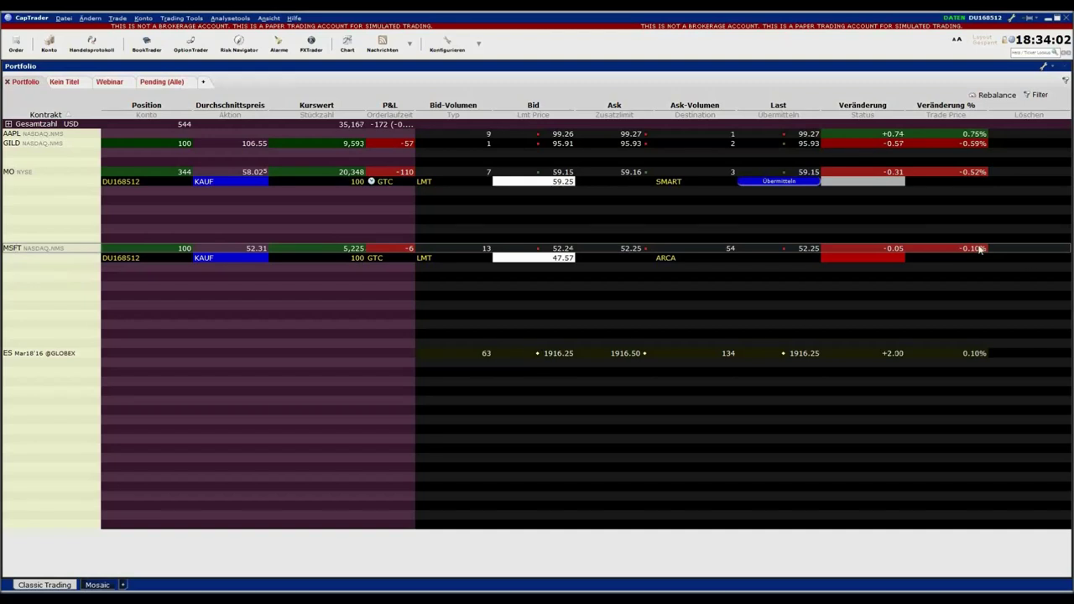
pyautogui.rightClick(18, 251)
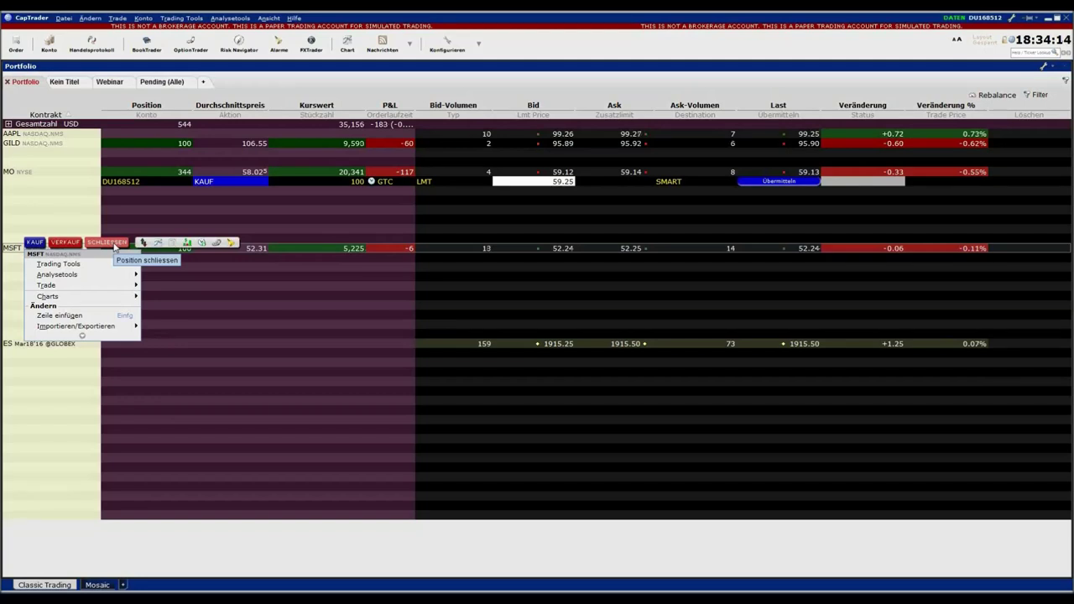
pyautogui.click(109, 243)
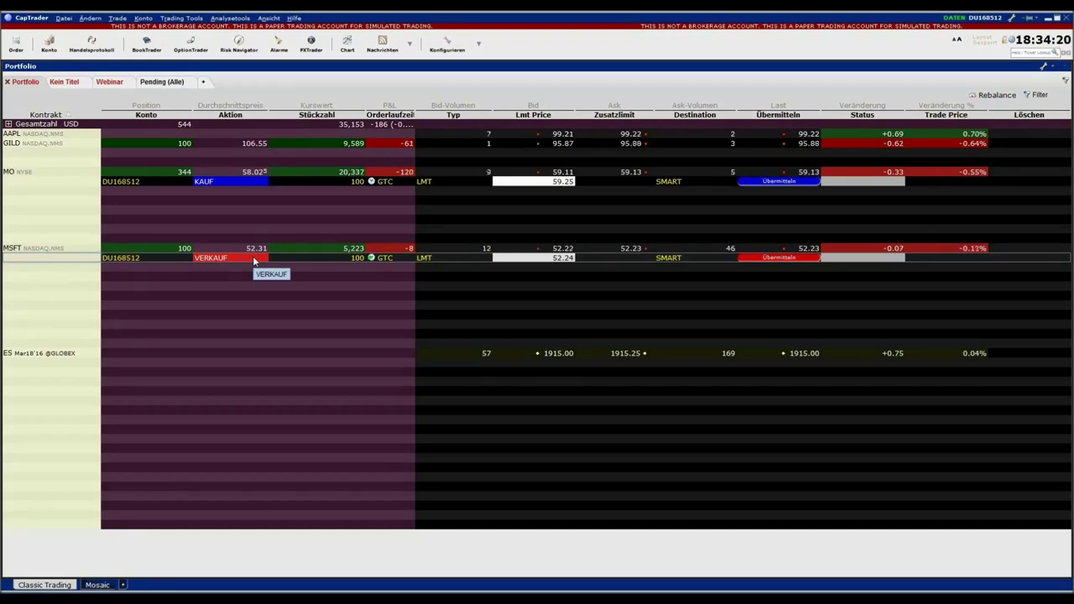
pyautogui.click(331, 257)
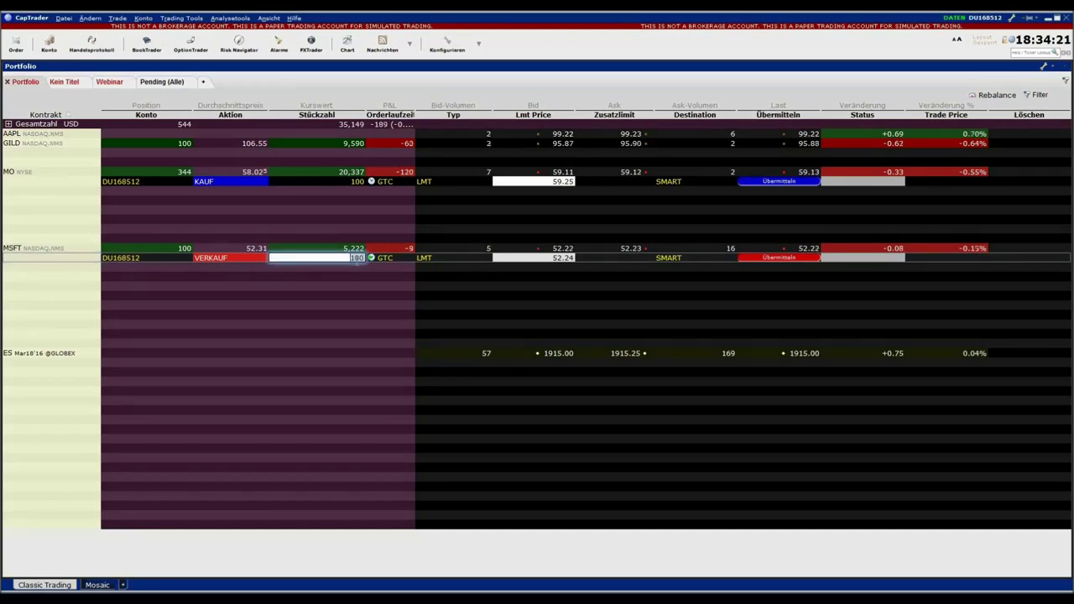
pyautogui.write('200')
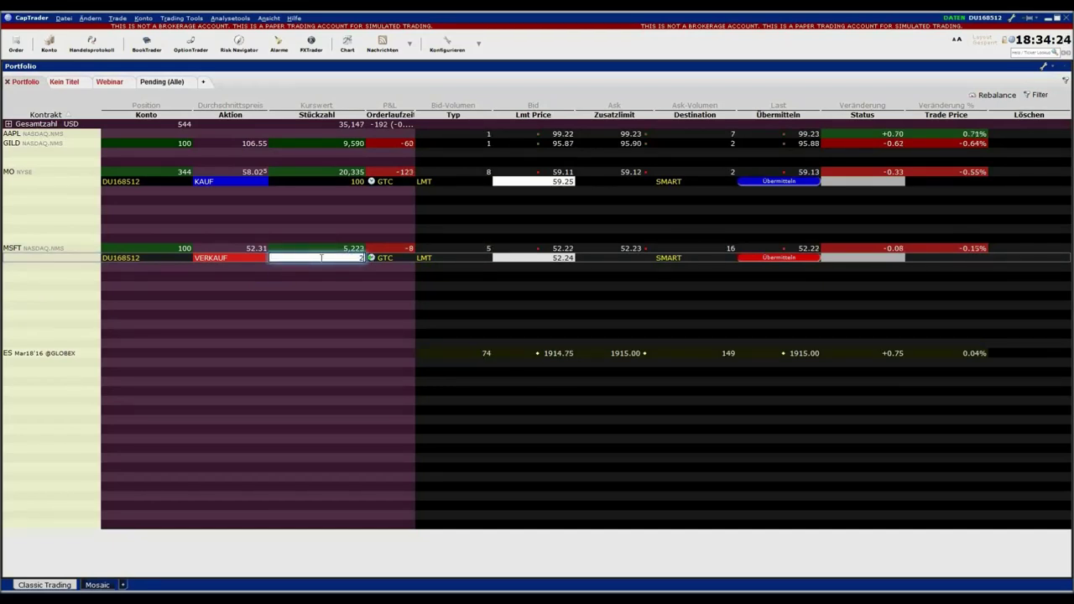
pyautogui.click(430, 258)
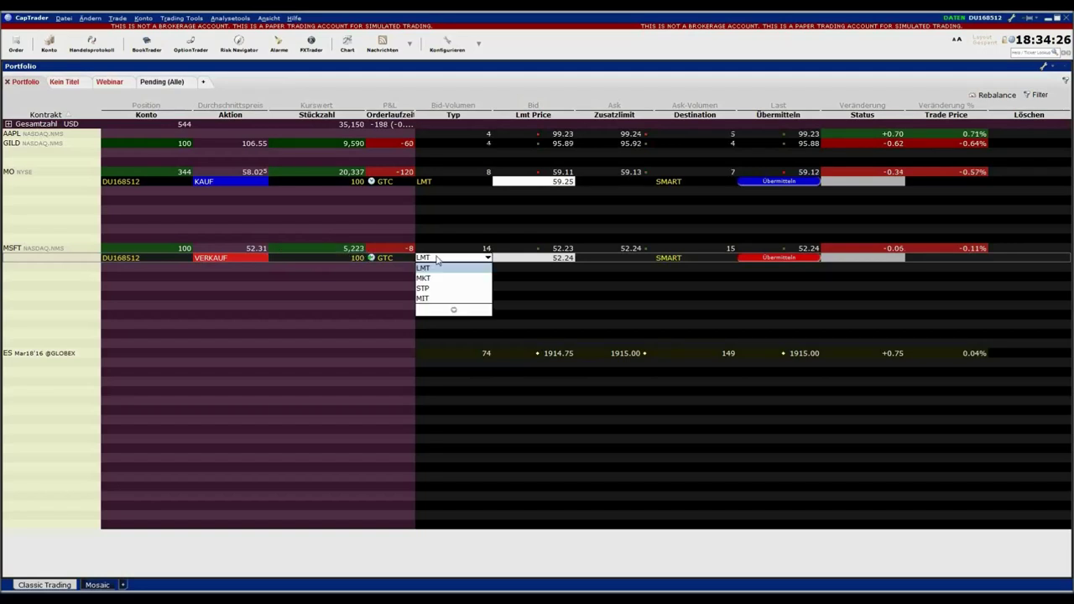
pyautogui.click(438, 279)
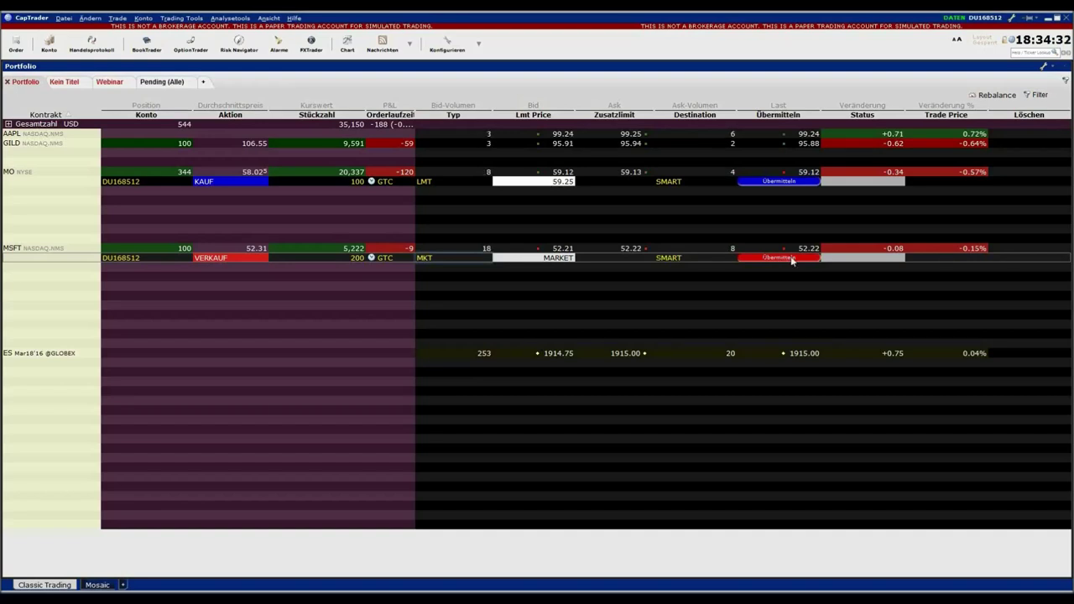
pyautogui.click(794, 261)
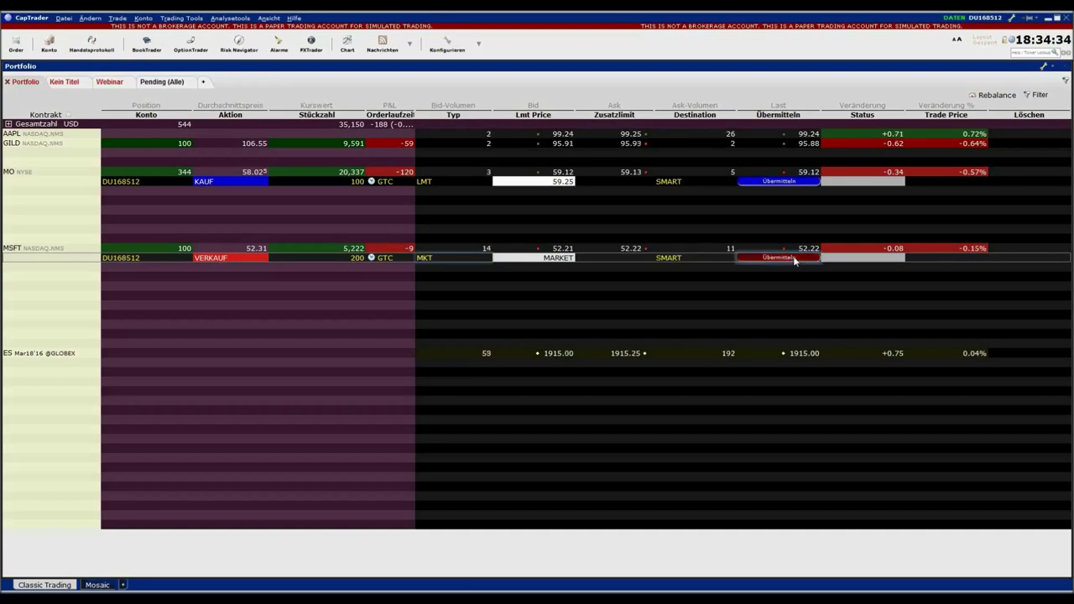
pyautogui.click(610, 399)
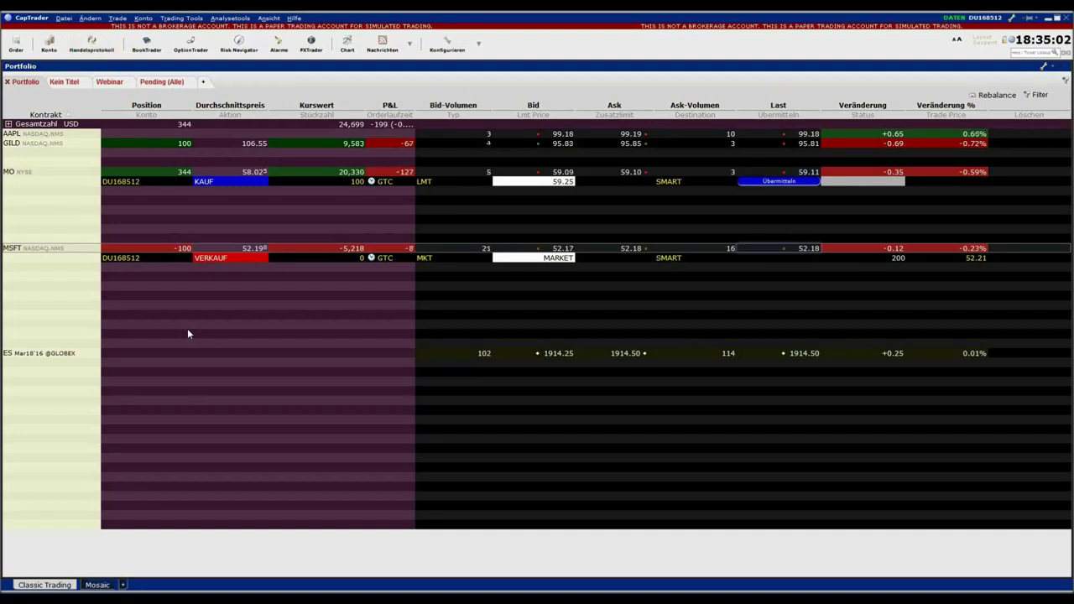
# Step: Close the short MSFT position by transmitting a GTC market buy order for 100 shares
pyautogui.click(178, 249)
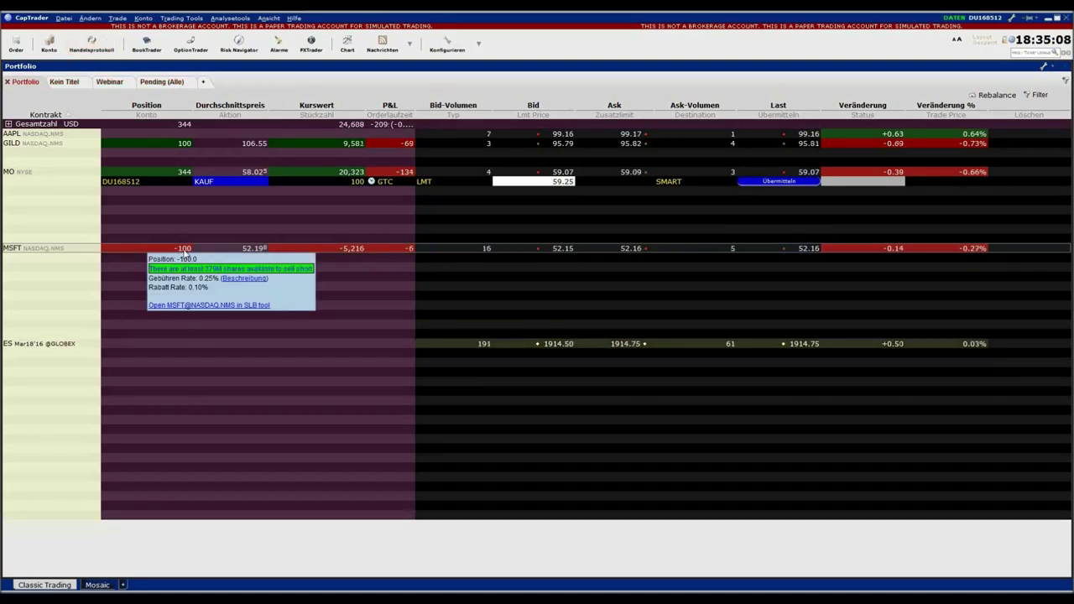
pyautogui.rightClick(13, 250)
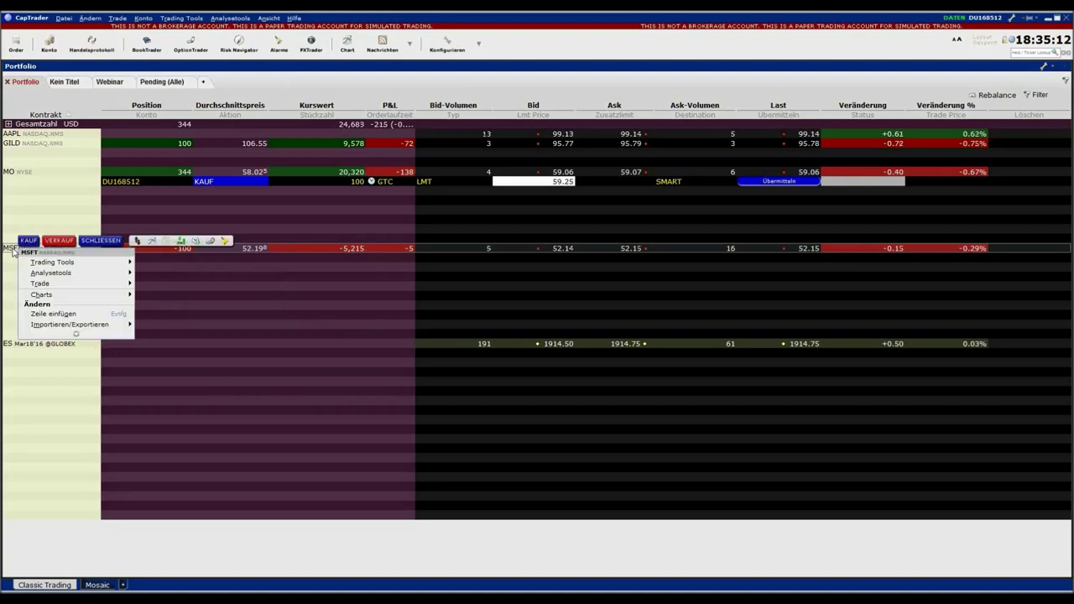
pyautogui.click(101, 241)
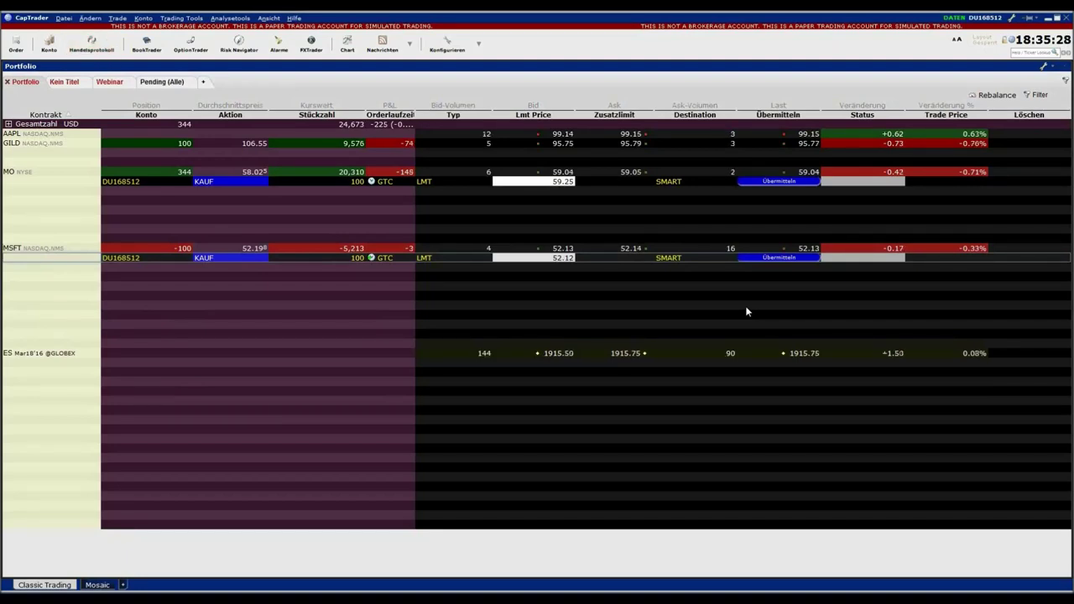
pyautogui.click(434, 260)
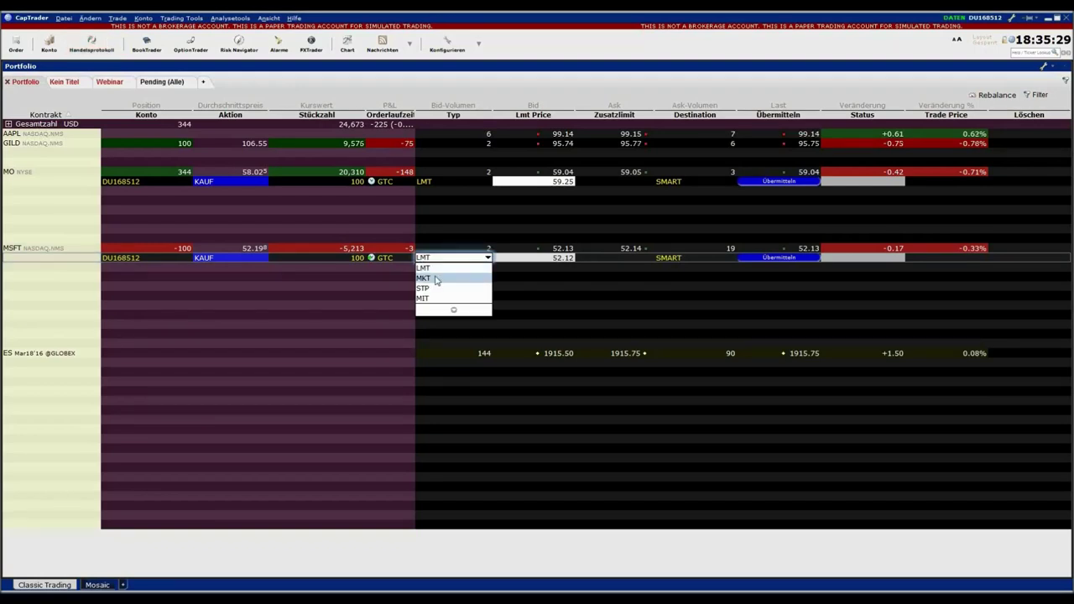
pyautogui.click(436, 281)
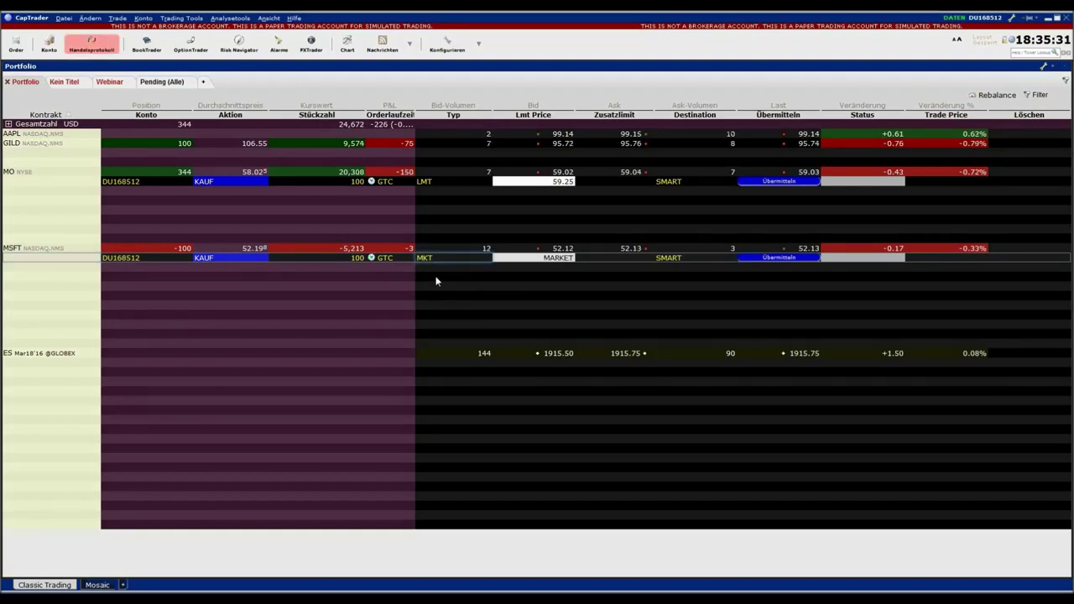
pyautogui.click(777, 257)
pyautogui.click(591, 382)
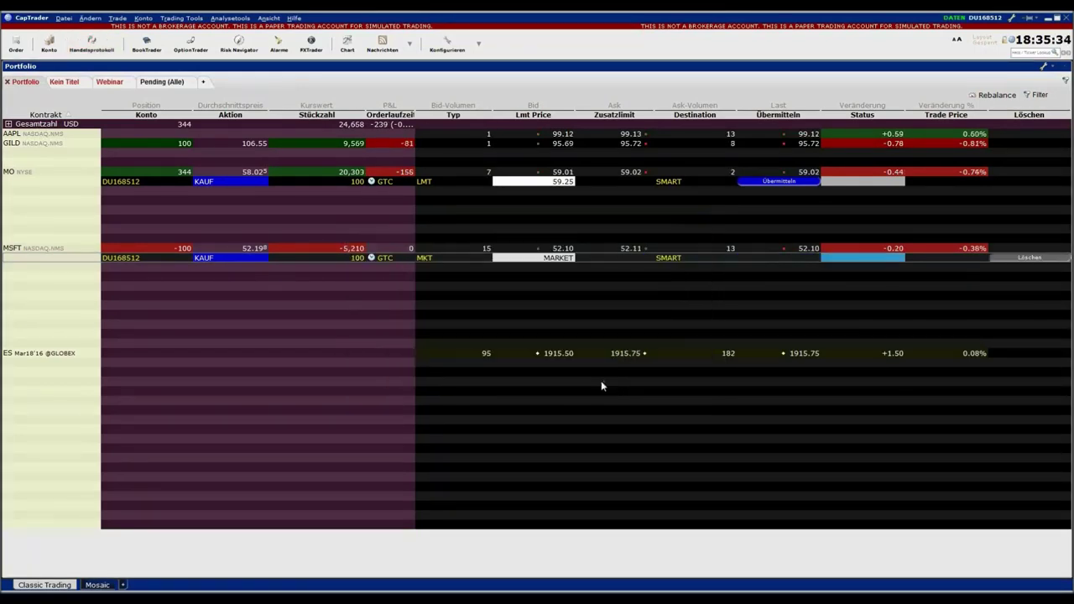
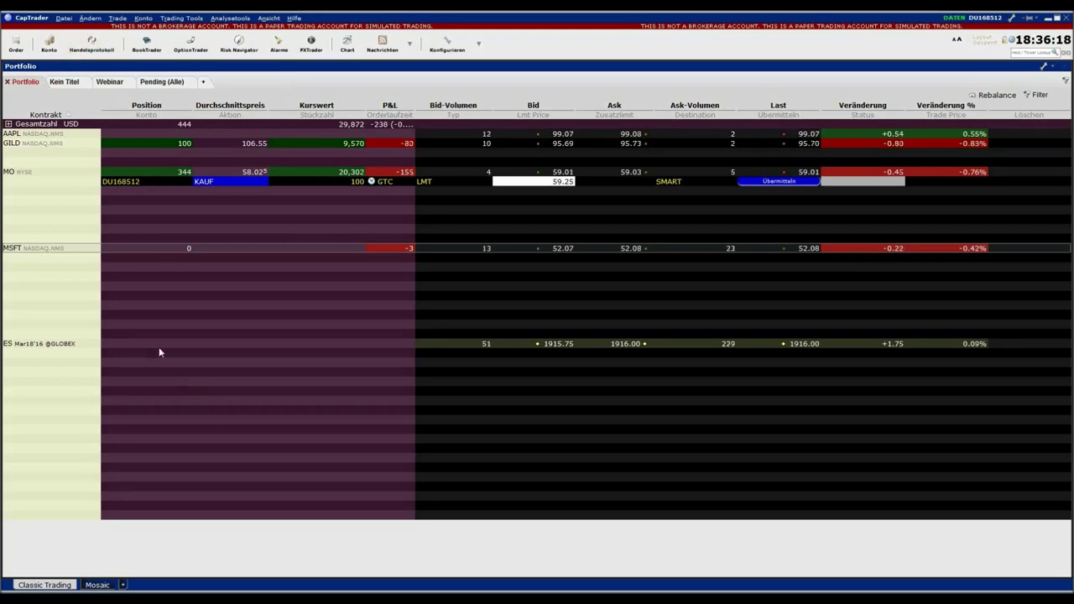
# Step: Look up the ZW wheat futures in an empty portfolio row, examine the full list of contract months and exchanges, and close it
pyautogui.click(37, 303)
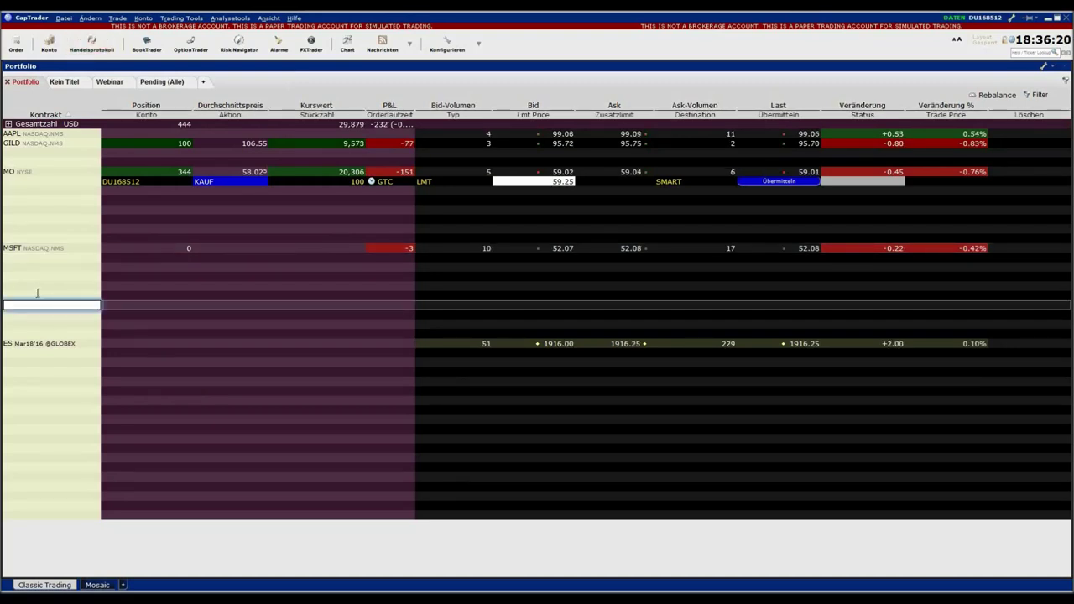
pyautogui.write('zw')
pyautogui.press('Return')
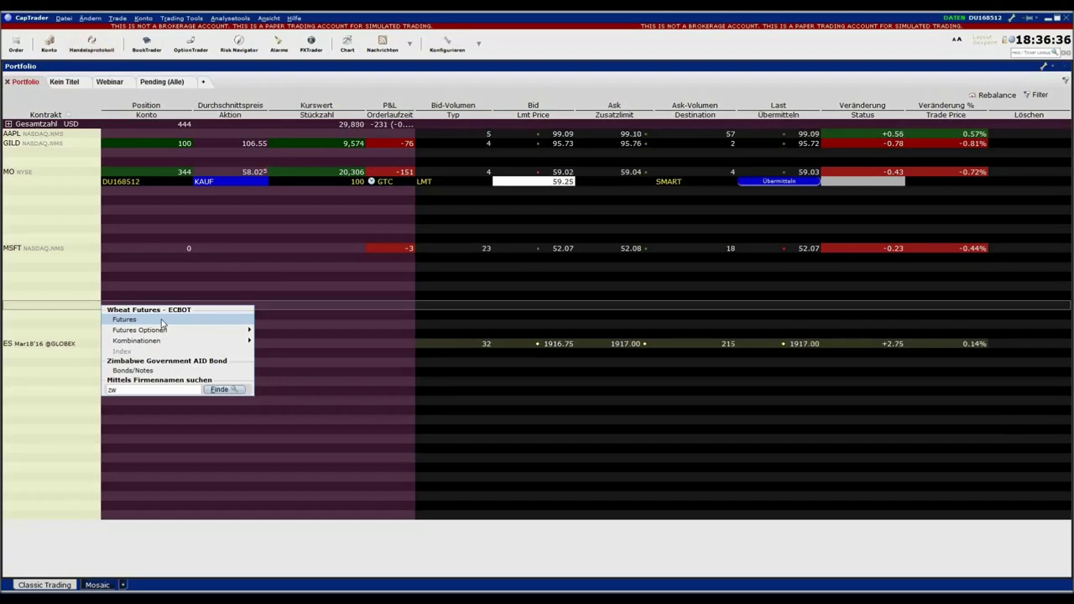
pyautogui.click(162, 324)
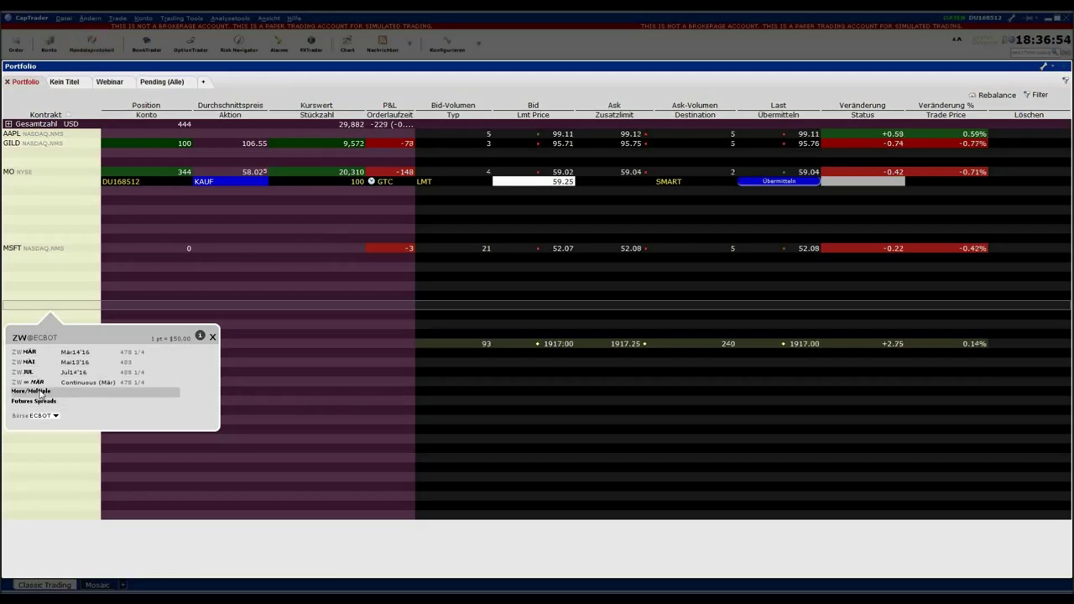
pyautogui.click(33, 391)
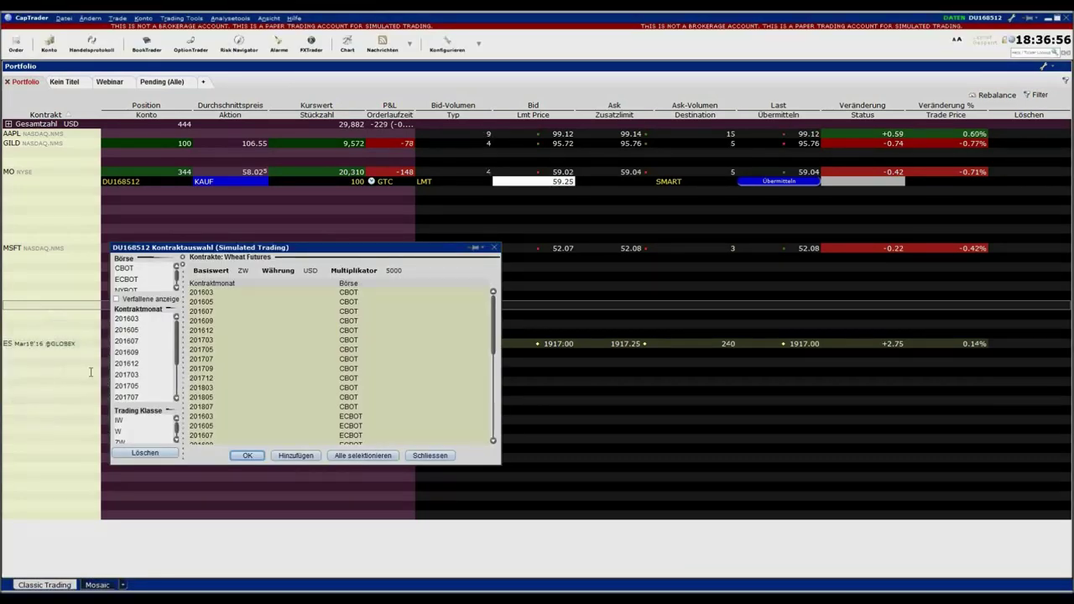
pyautogui.moveTo(181, 333); pyautogui.dragTo(175, 369)
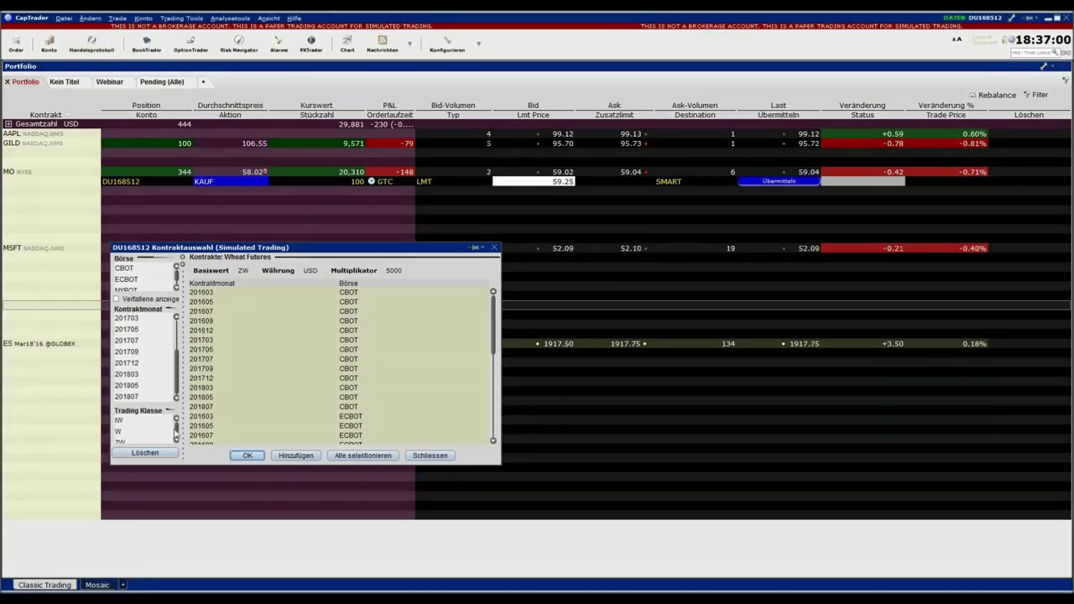
pyautogui.moveTo(190, 465); pyautogui.dragTo(191, 524)
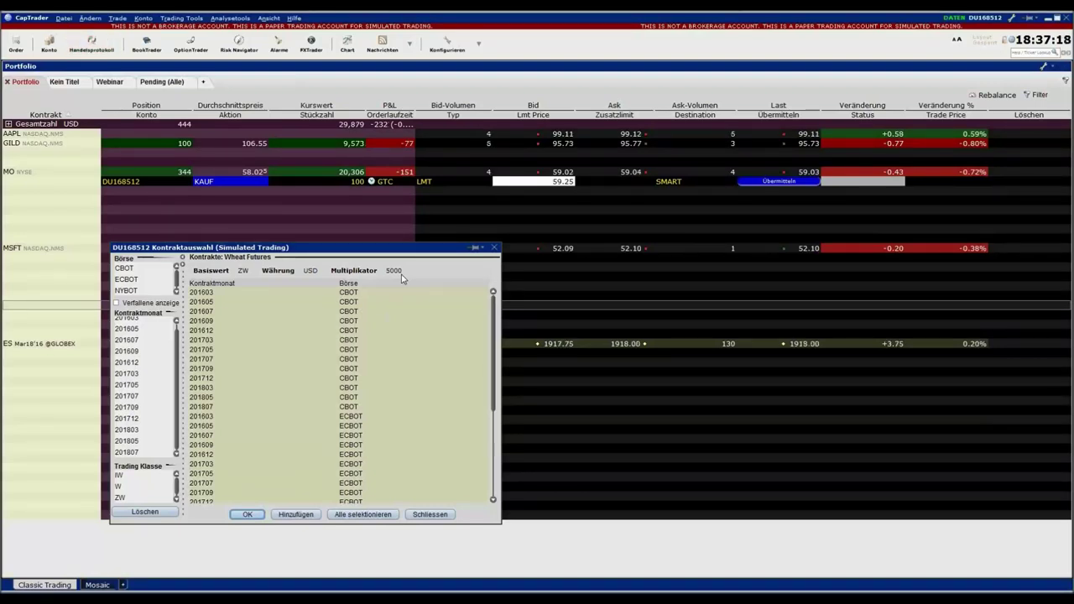
pyautogui.click(430, 514)
pyautogui.click(25, 288)
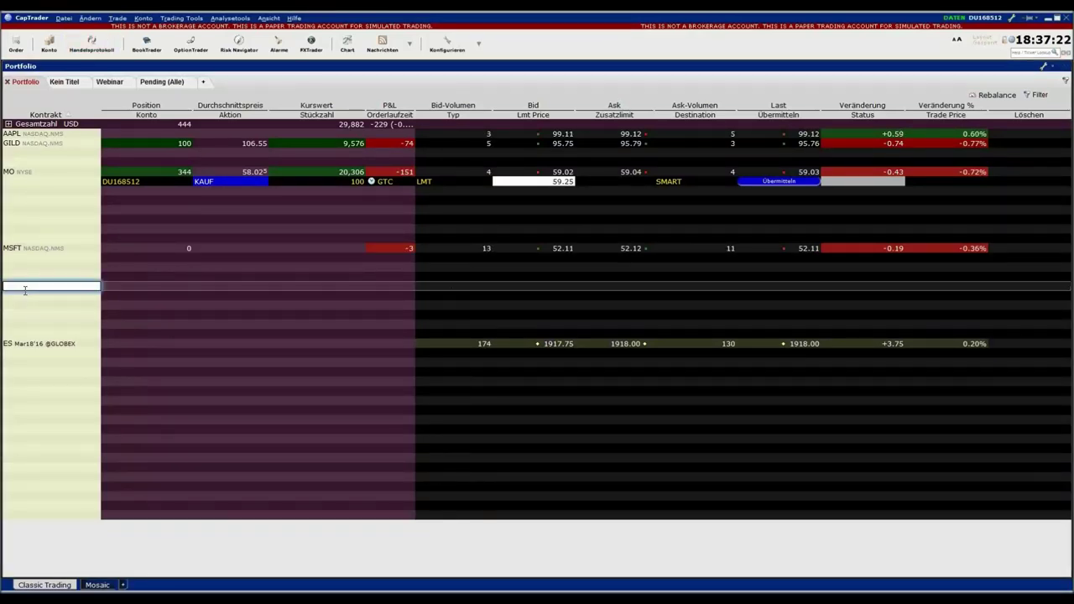
pyautogui.write('zw')
pyautogui.press('Return')
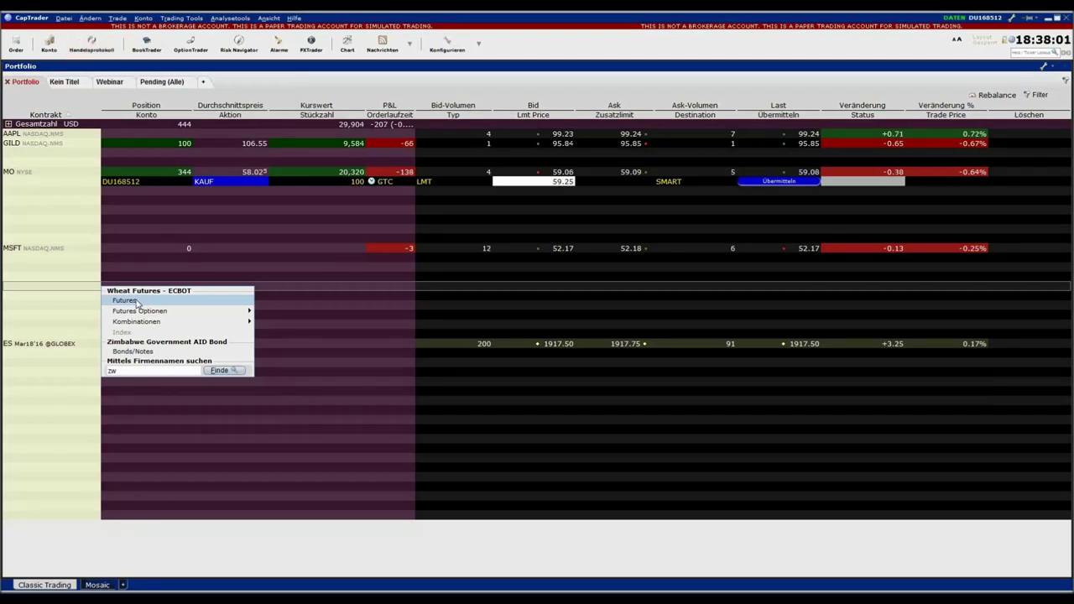
pyautogui.click(14, 286)
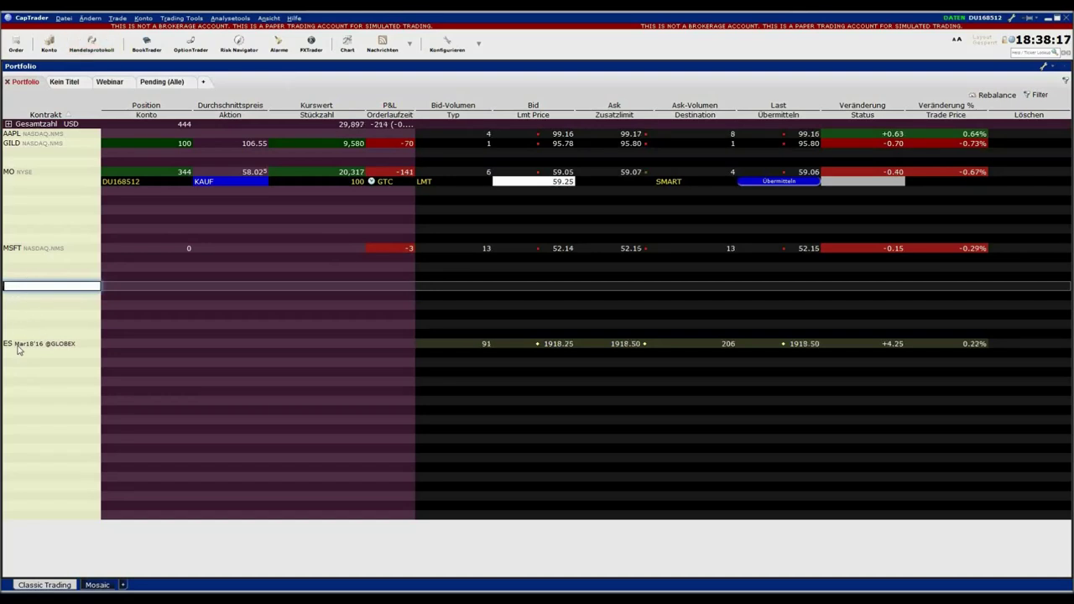
# Step: Remove the ES March 2016 future and the MSFT row from the portfolio
pyautogui.click(18, 350)
pyautogui.press('Delete')
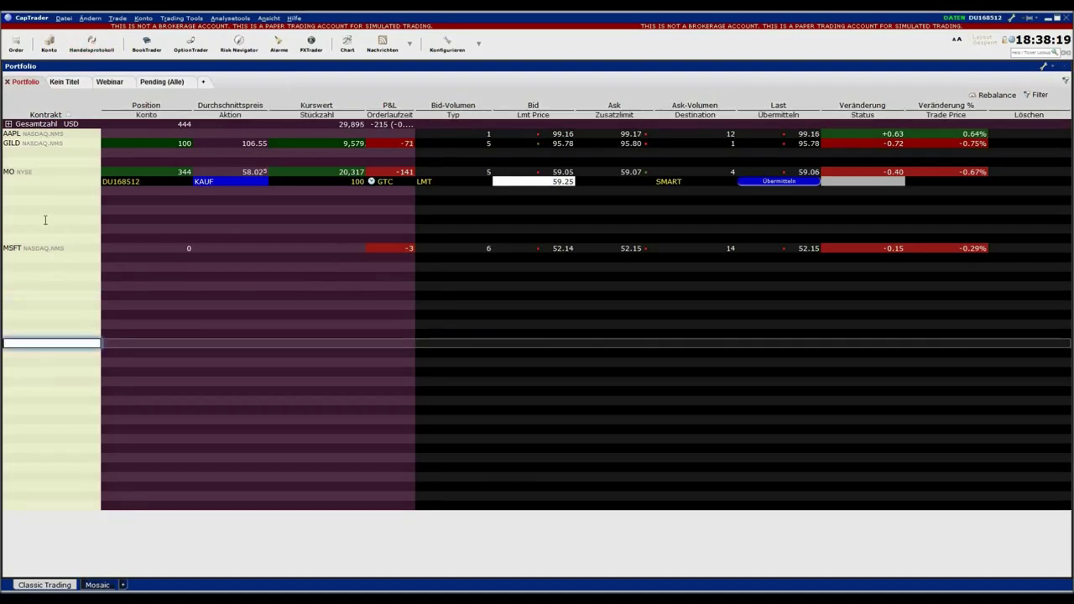
pyautogui.click(27, 250)
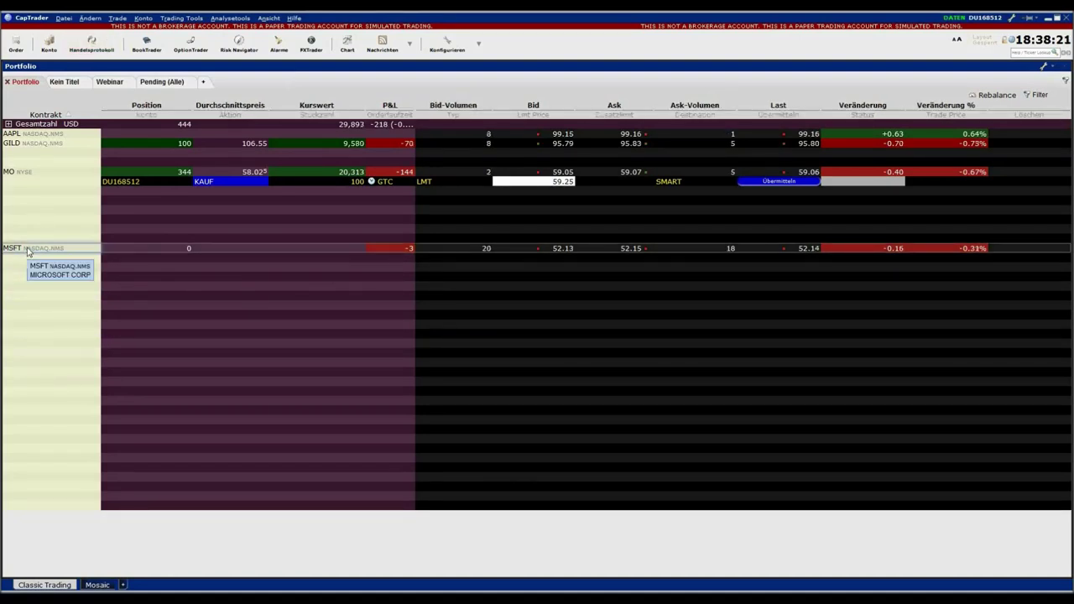
pyautogui.press('Delete')
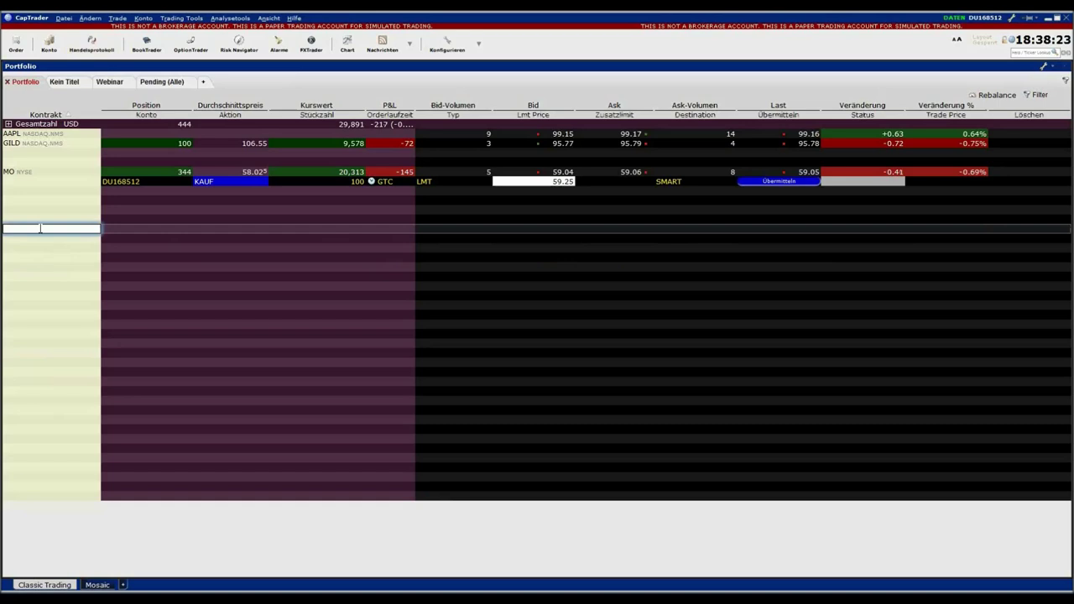
# Step: Look up the DAX futures on DTB from an empty portfolio row and view the contract description for multiplier 25
pyautogui.write('dax')
pyautogui.press('Return')
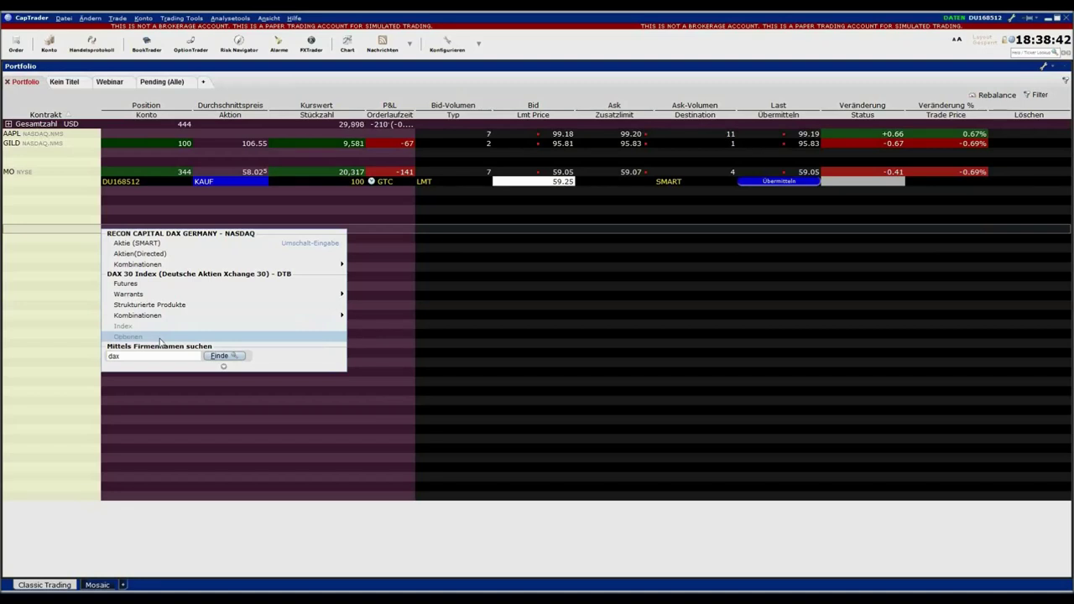
pyautogui.click(164, 286)
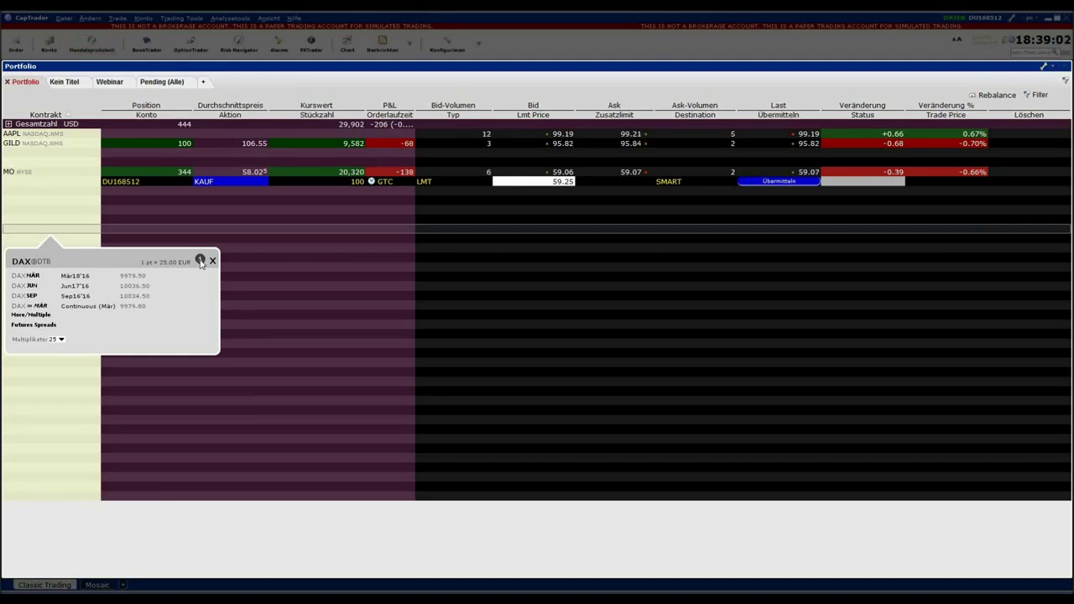
pyautogui.click(200, 261)
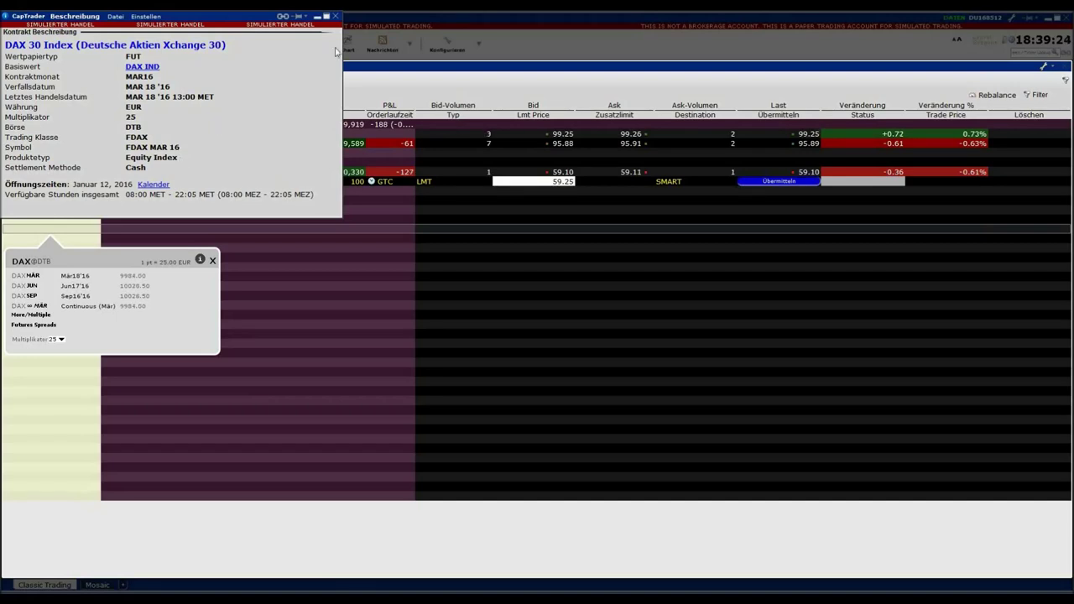
pyautogui.click(335, 16)
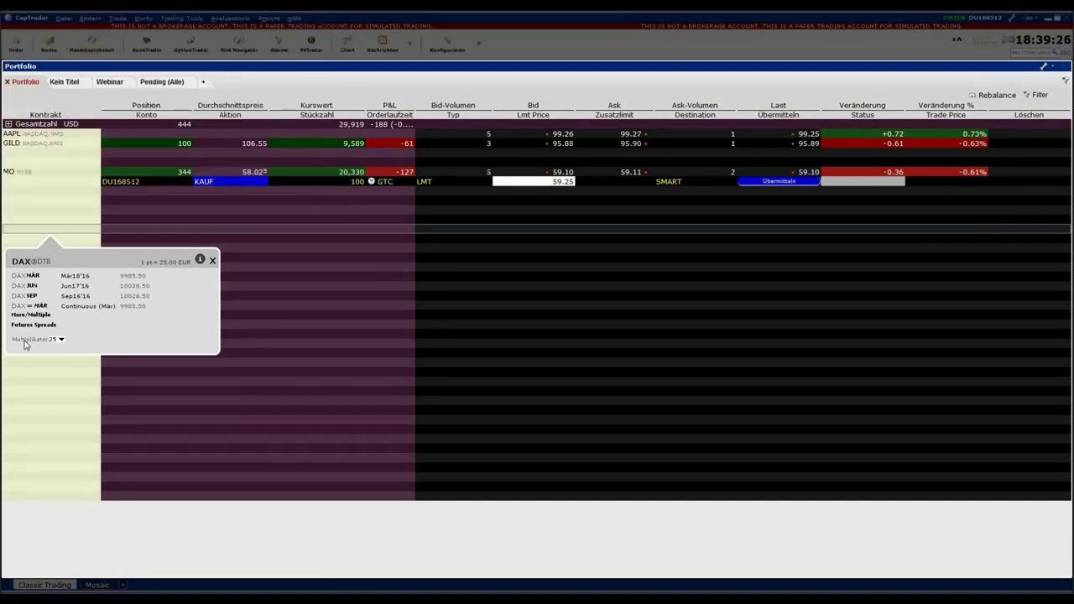
# Step: Switch the DAX futures multiplier to 5 and view the contract description for that version
pyautogui.click(61, 340)
pyautogui.click(57, 352)
pyautogui.click(200, 261)
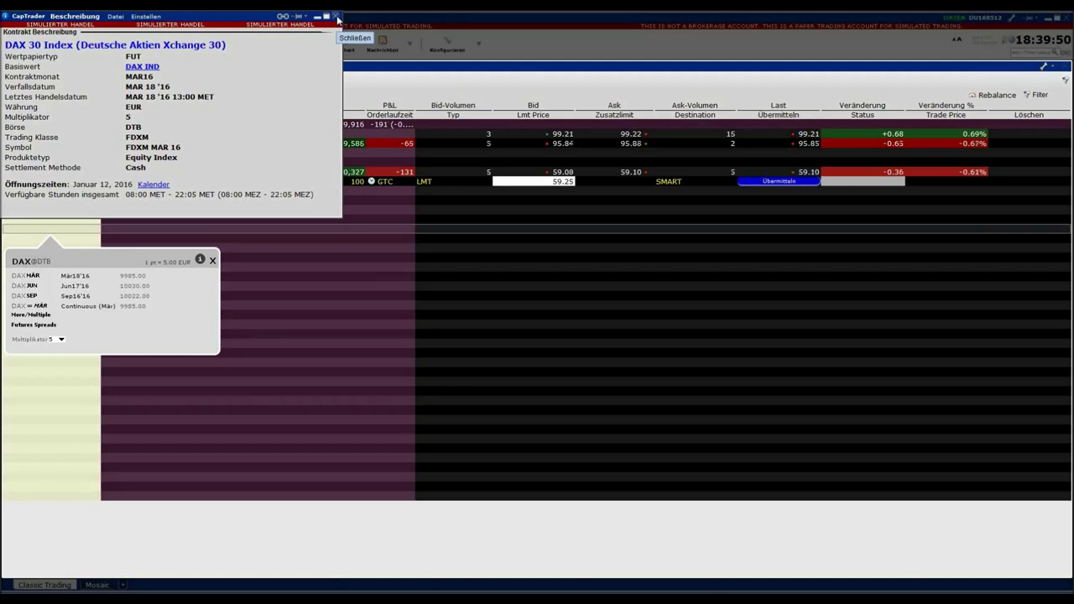
pyautogui.click(338, 17)
# Step: Add the March 2016 DAX future with multiplier 5 to the portfolio and move its row below the MO order
pyautogui.click(30, 276)
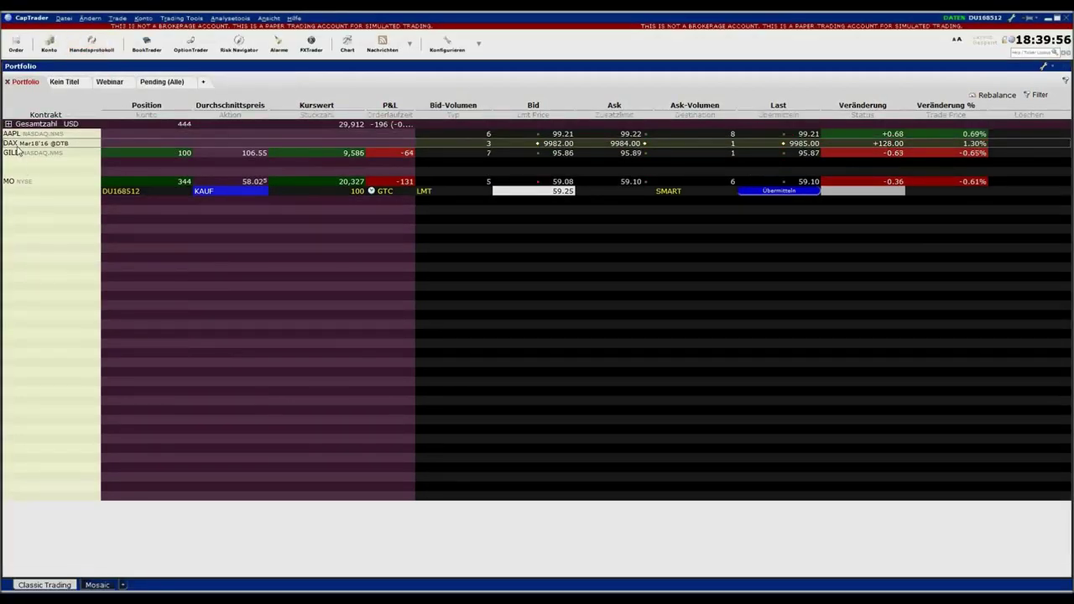
pyautogui.moveTo(17, 144); pyautogui.dragTo(26, 230)
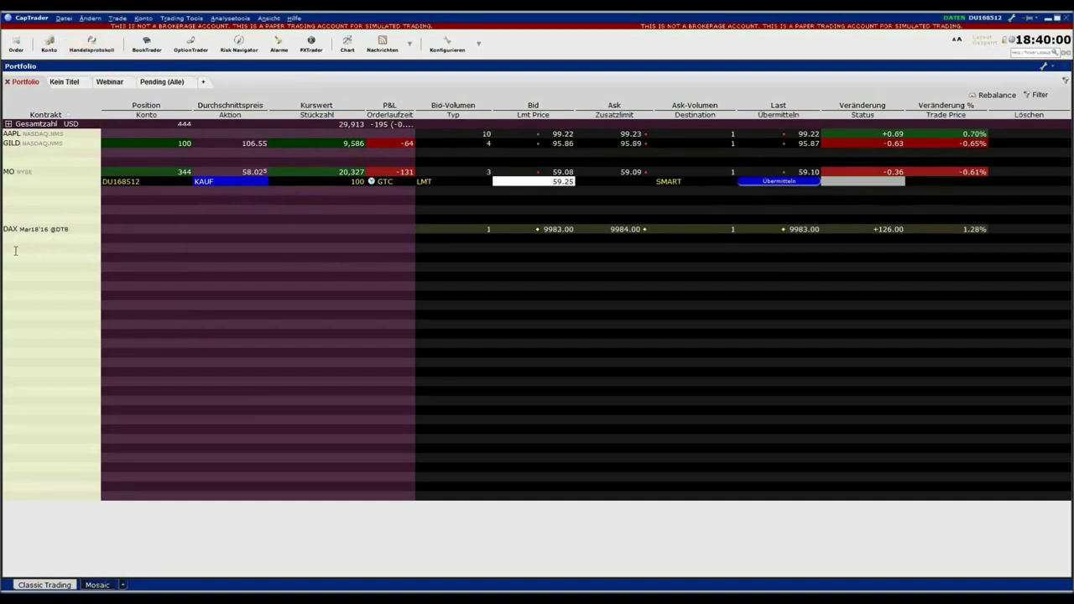
# Step: Add the March 2016 DAX future with multiplier 25 to the portfolio and move its row below the other DAX future
pyautogui.click(16, 248)
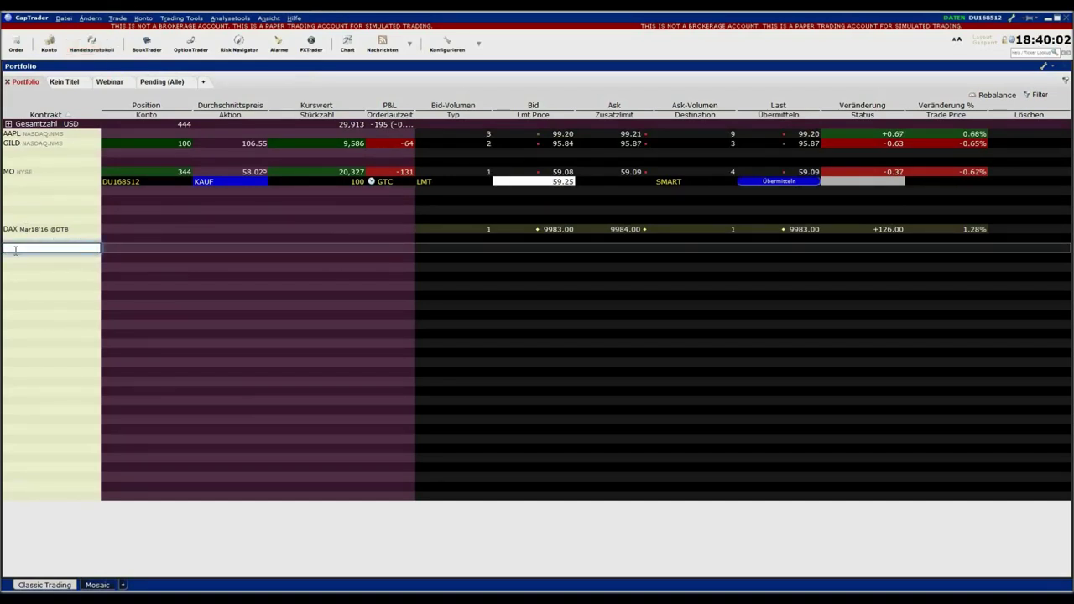
pyautogui.write('dax')
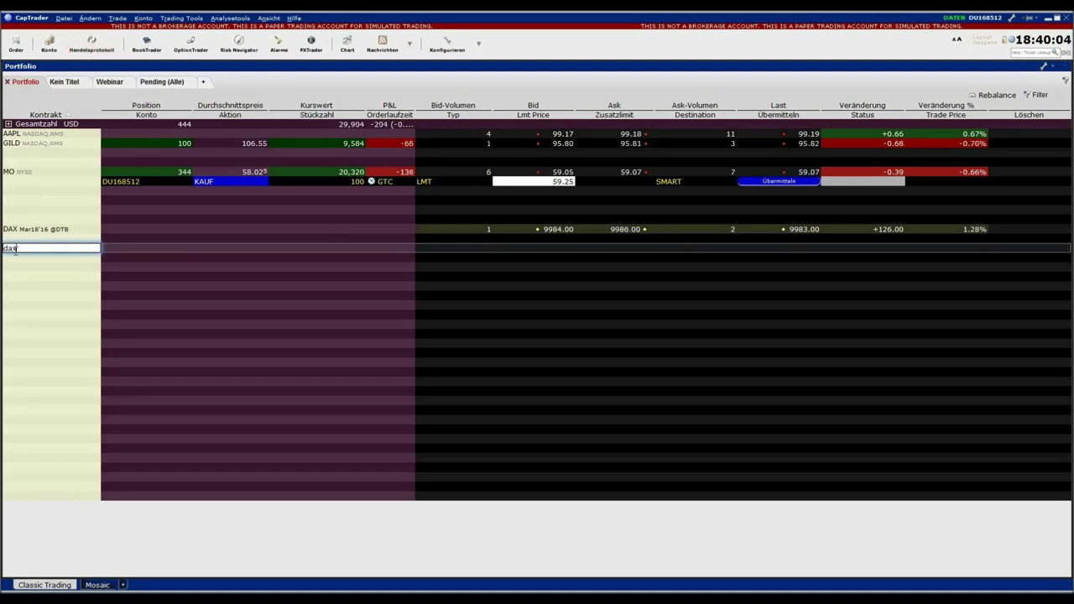
pyautogui.press('Return')
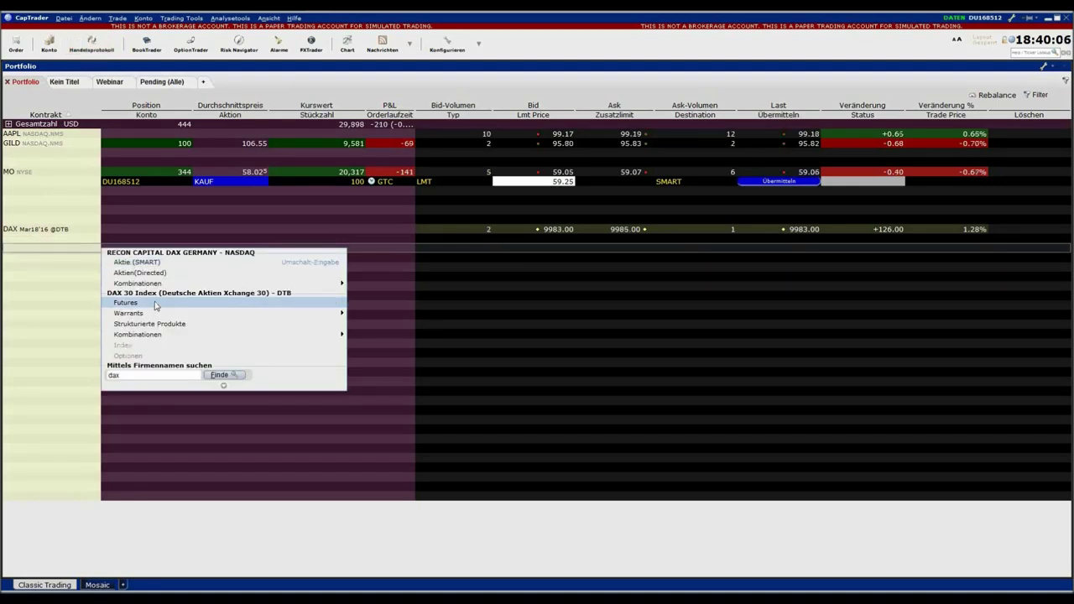
pyautogui.click(153, 304)
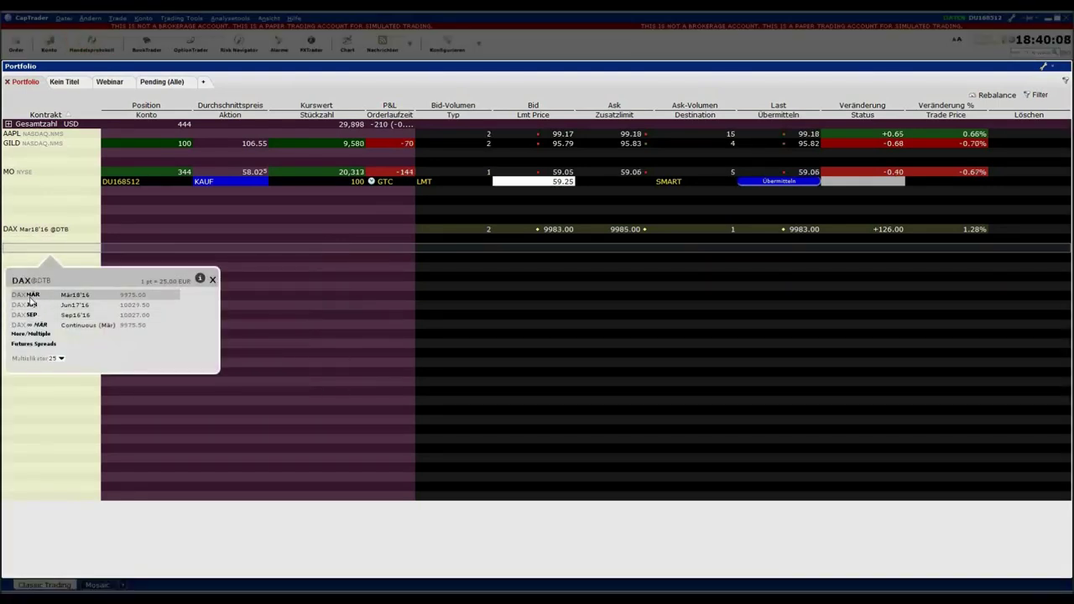
pyautogui.click(30, 295)
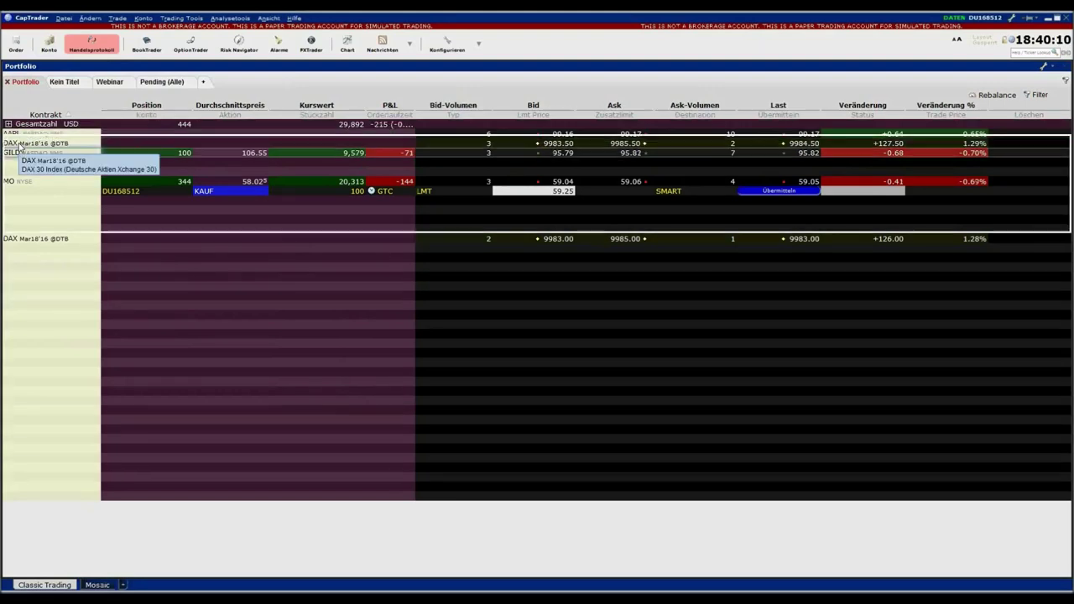
pyautogui.moveTo(26, 143); pyautogui.dragTo(25, 248)
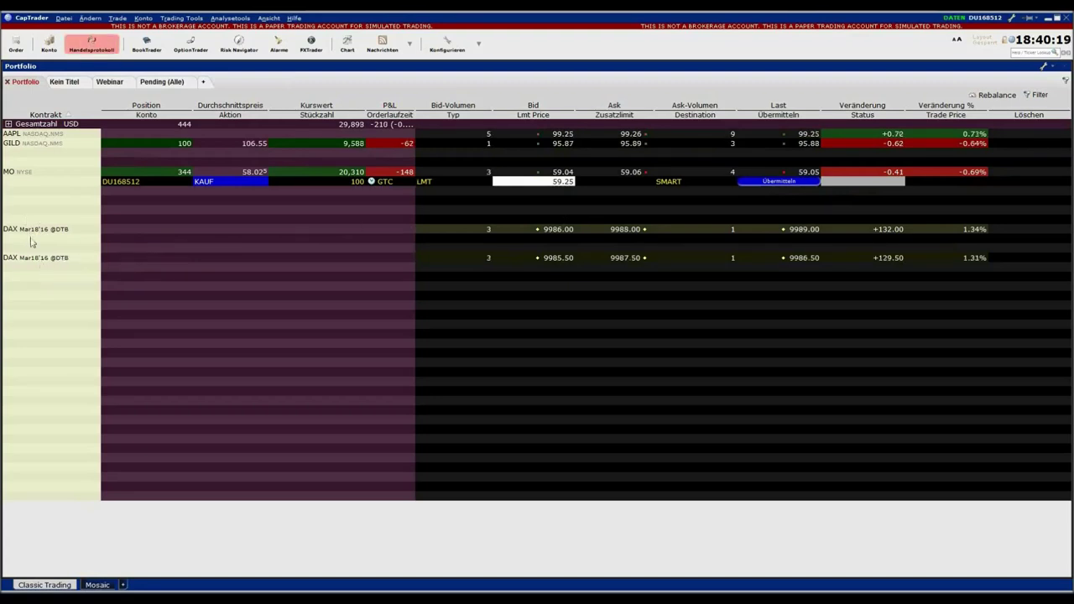
# Step: Insert the Firmenname column before the Kontrakt column and widen the Kontrakt column
pyautogui.rightClick(94, 109)
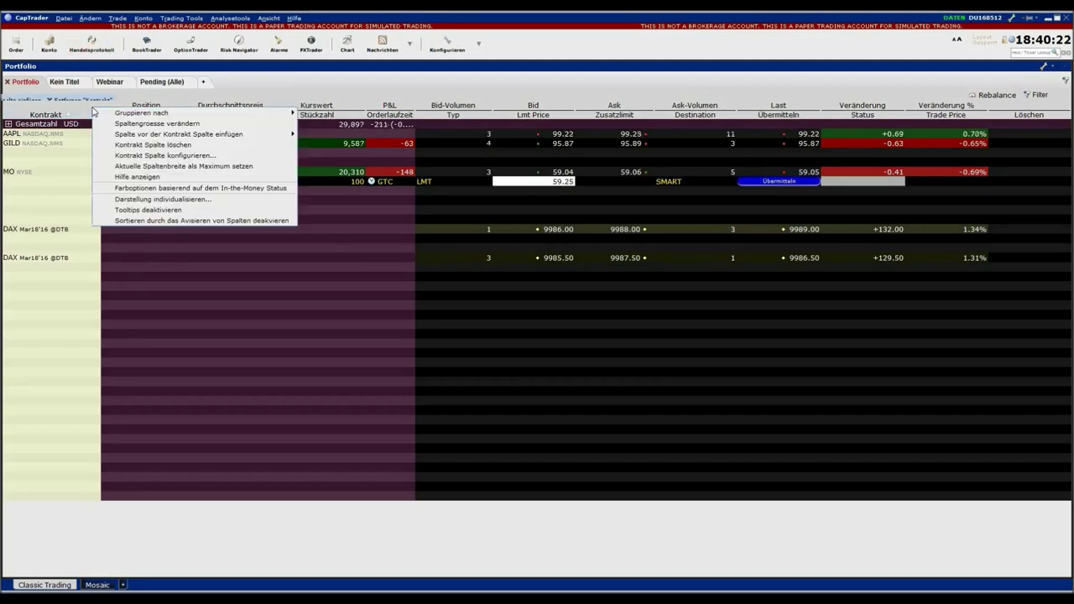
pyautogui.moveTo(232, 136)
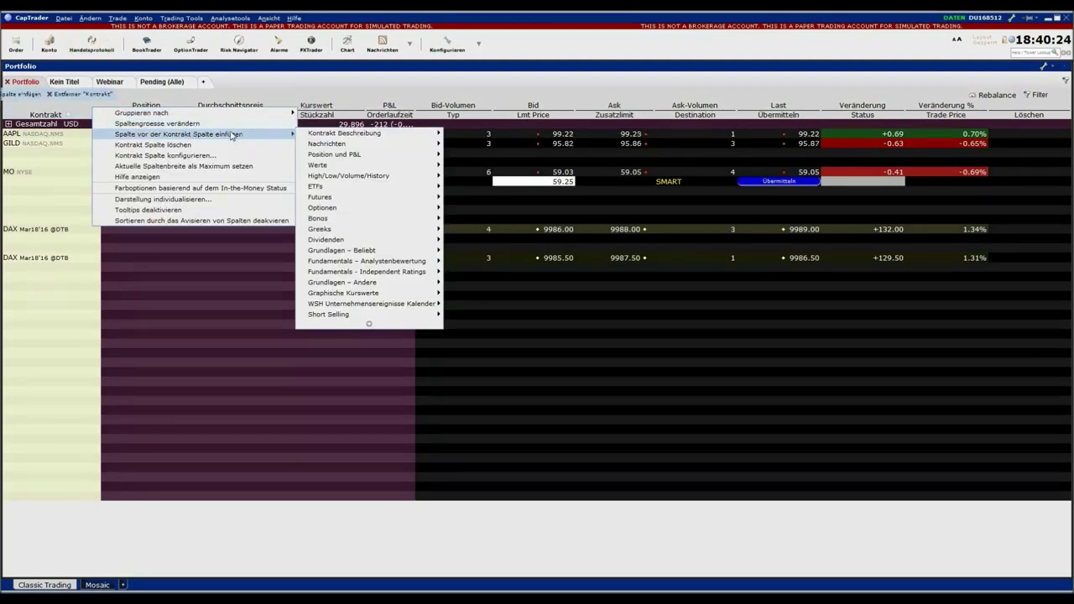
pyautogui.moveTo(349, 135)
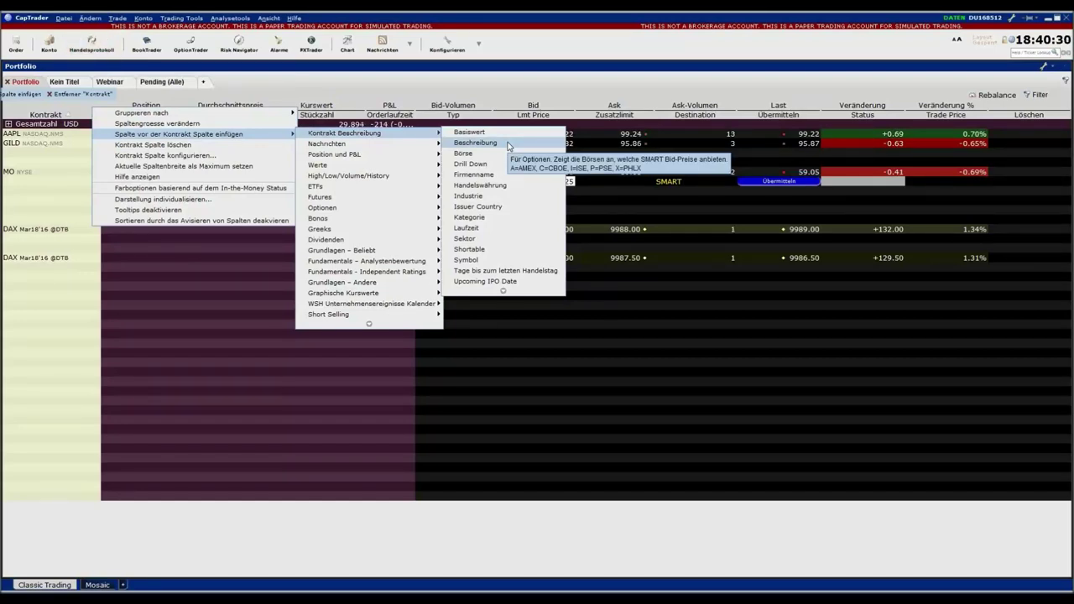
pyautogui.click(473, 174)
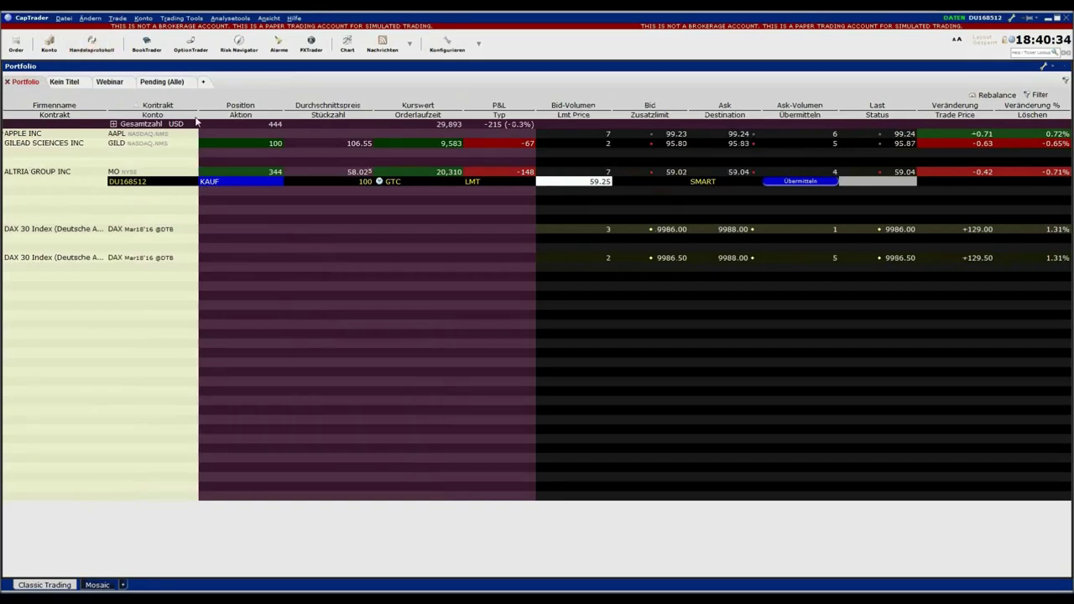
pyautogui.moveTo(198, 105); pyautogui.dragTo(227, 105)
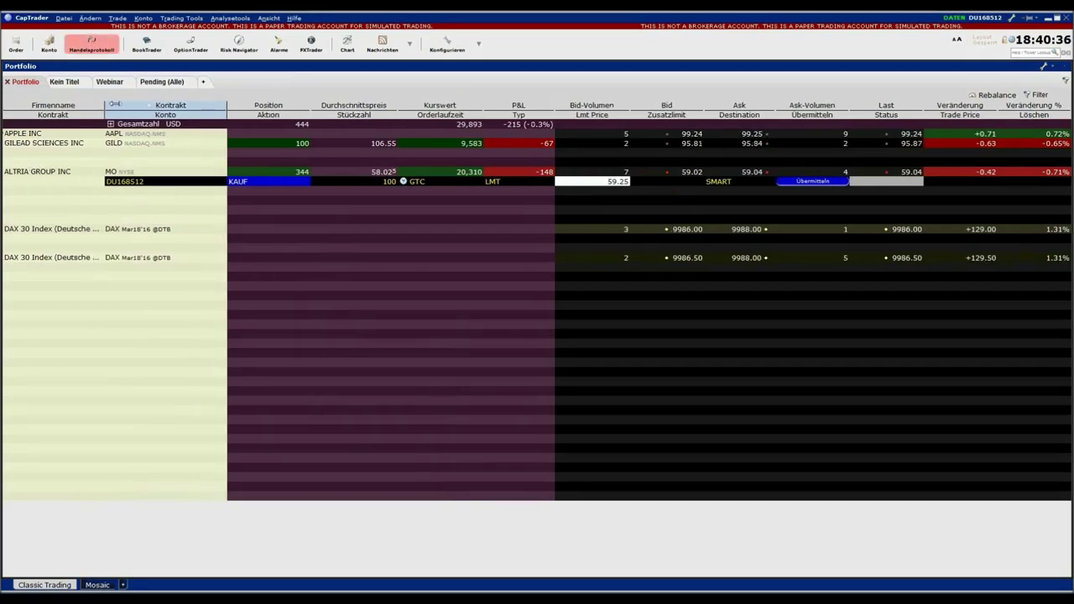
pyautogui.moveTo(105, 104)
pyautogui.mouseDown()
pyautogui.moveTo(214, 108)
pyautogui.moveTo(104, 107)
pyautogui.mouseUp()
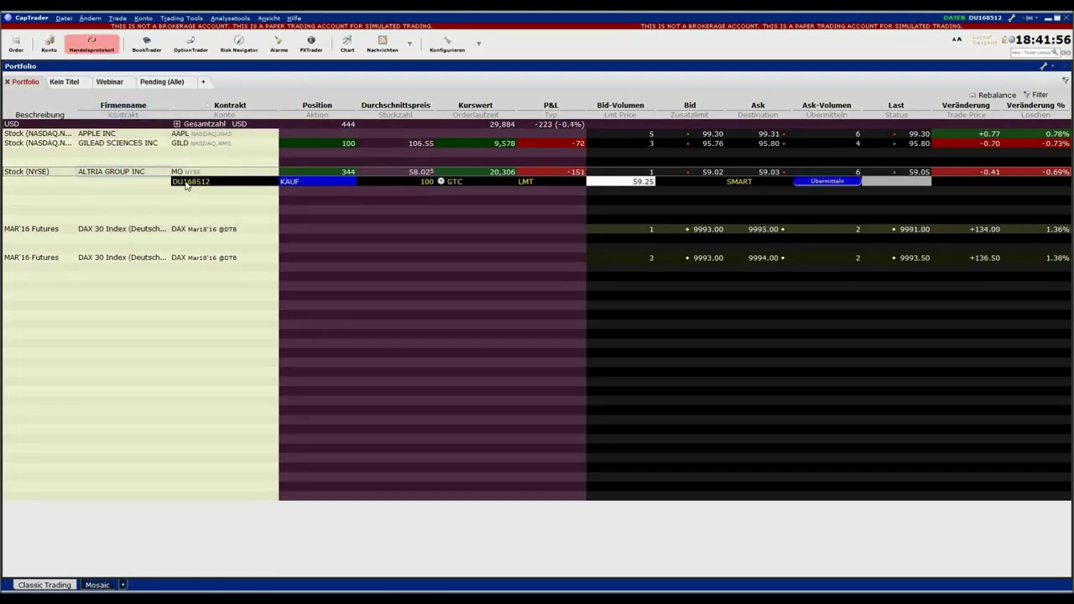
# Step: Examine the quantity and action choices of the MO order line, leaving the action on KAUF
pyautogui.click(388, 181)
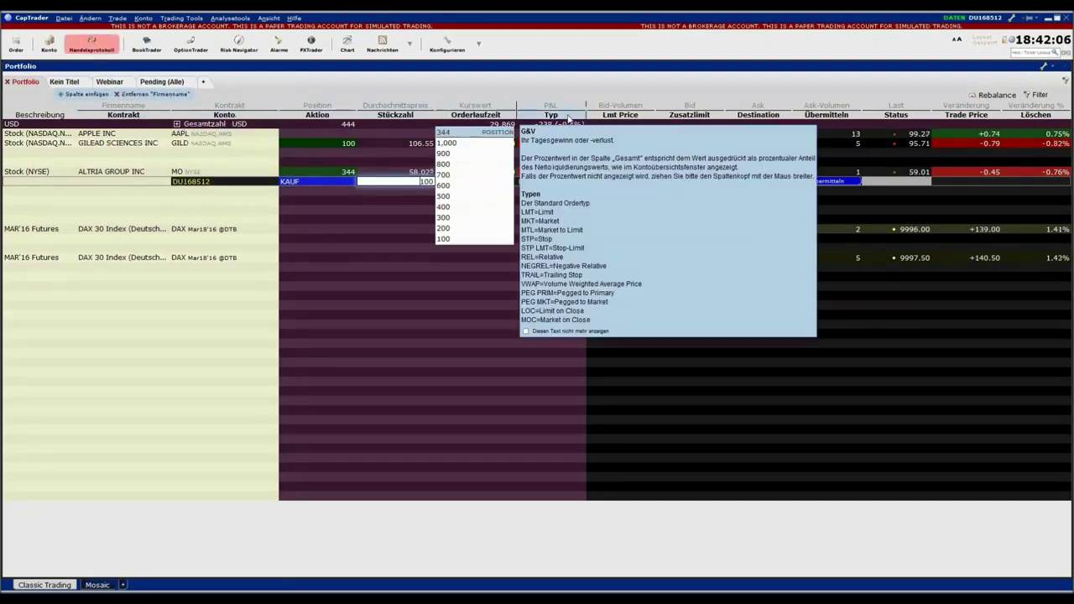
pyautogui.click(179, 173)
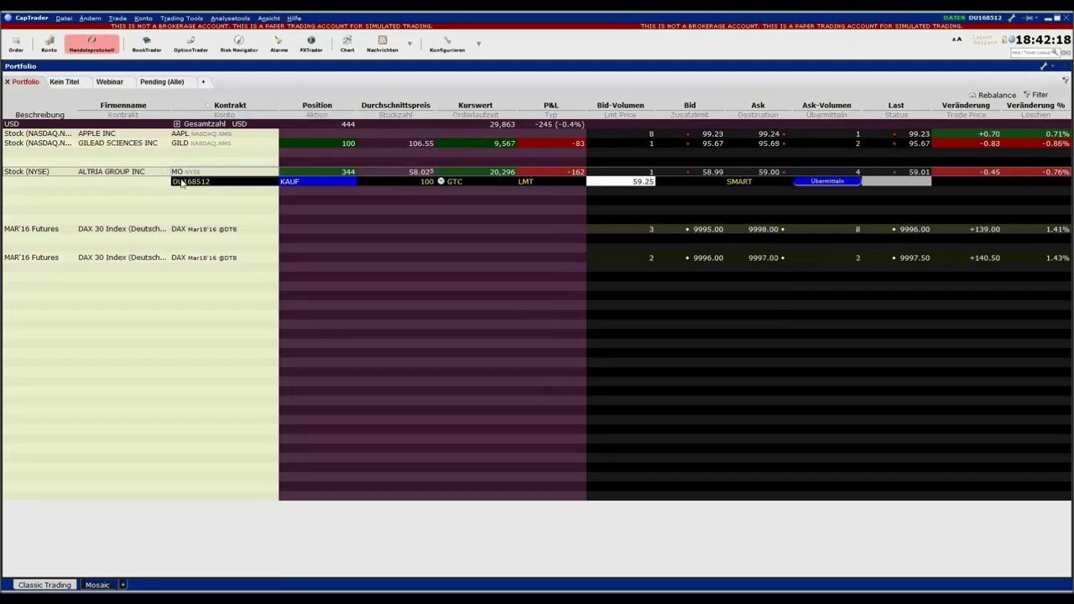
pyautogui.click(182, 183)
pyautogui.click(326, 182)
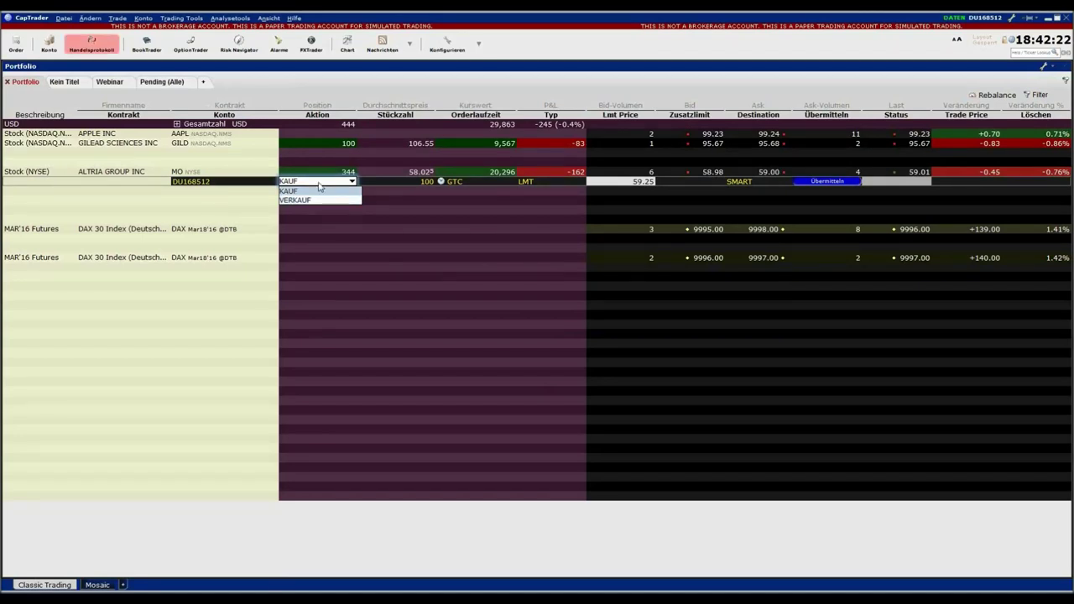
pyautogui.click(320, 189)
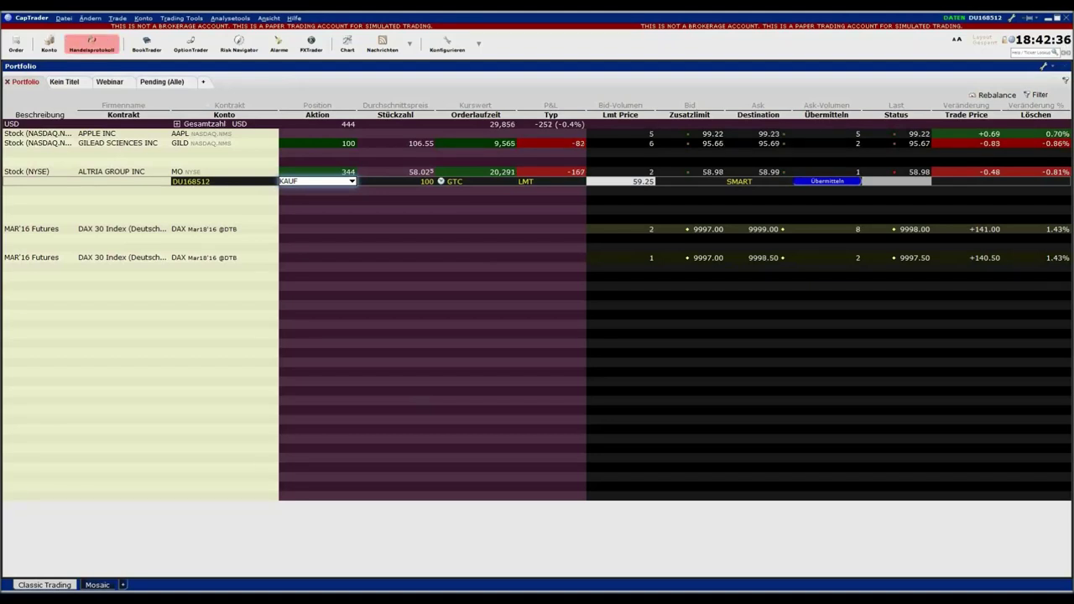
# Step: Switch to the Webinar page and add the NASDAQ-listed Apple stock (aapl) as Aktie (SMART) in a row below MSFT
pyautogui.press('Return')
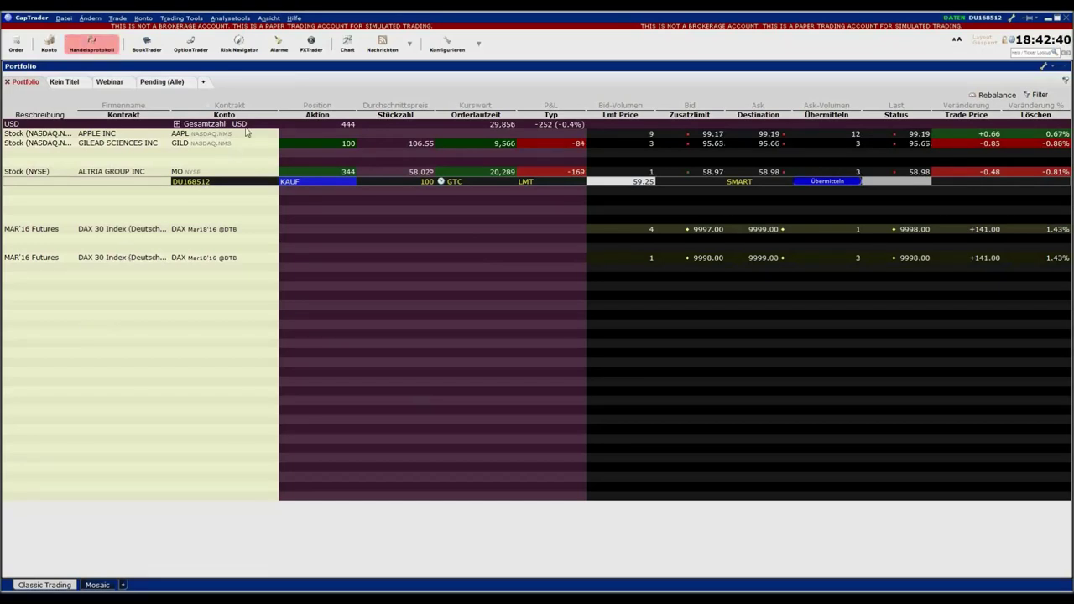
pyautogui.click(110, 82)
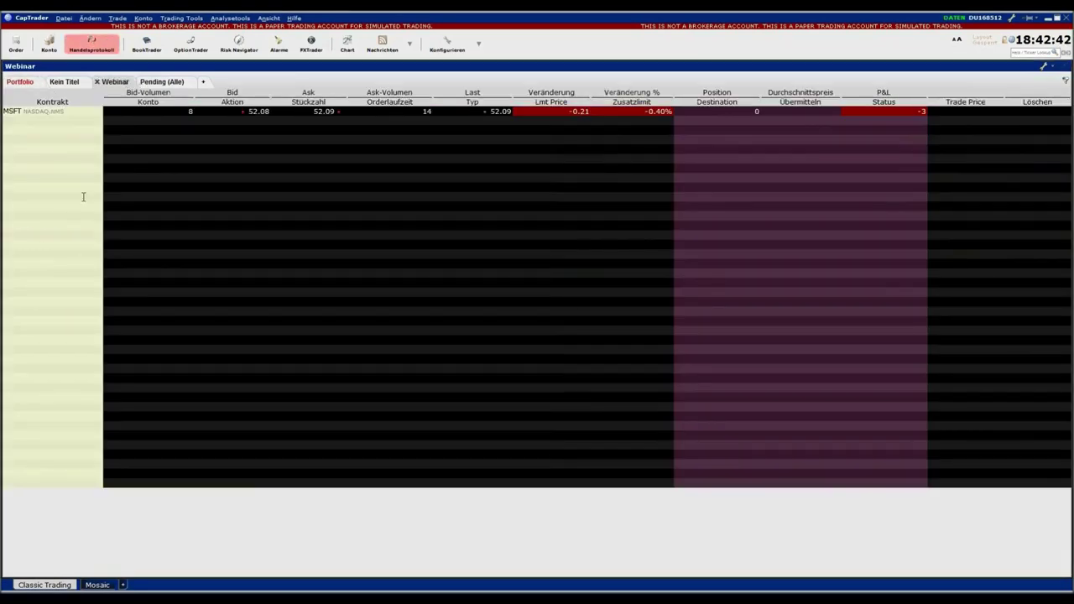
pyautogui.click(20, 131)
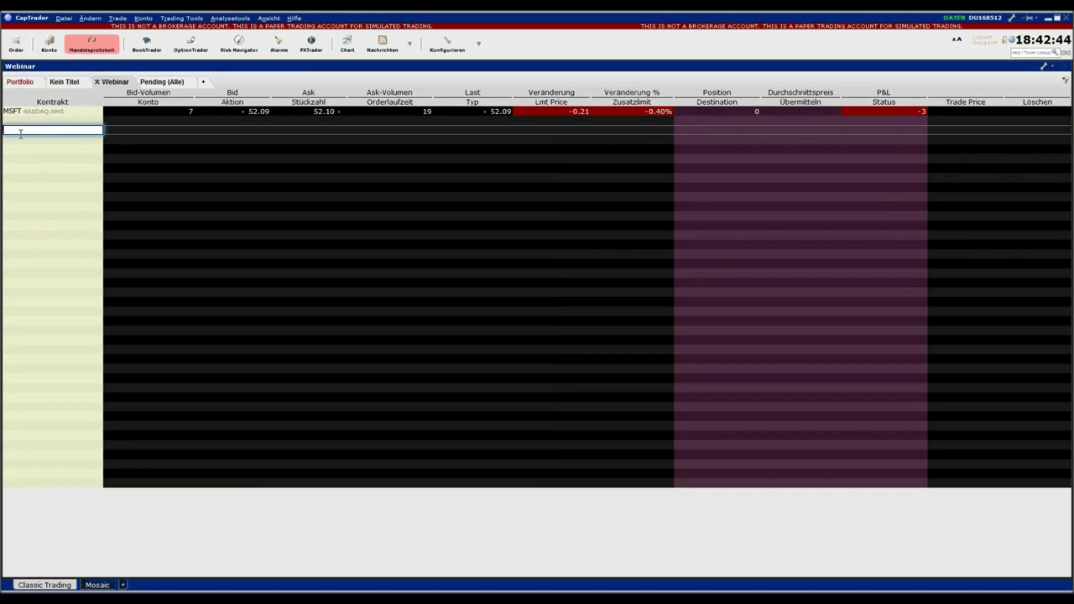
pyautogui.write('aap')
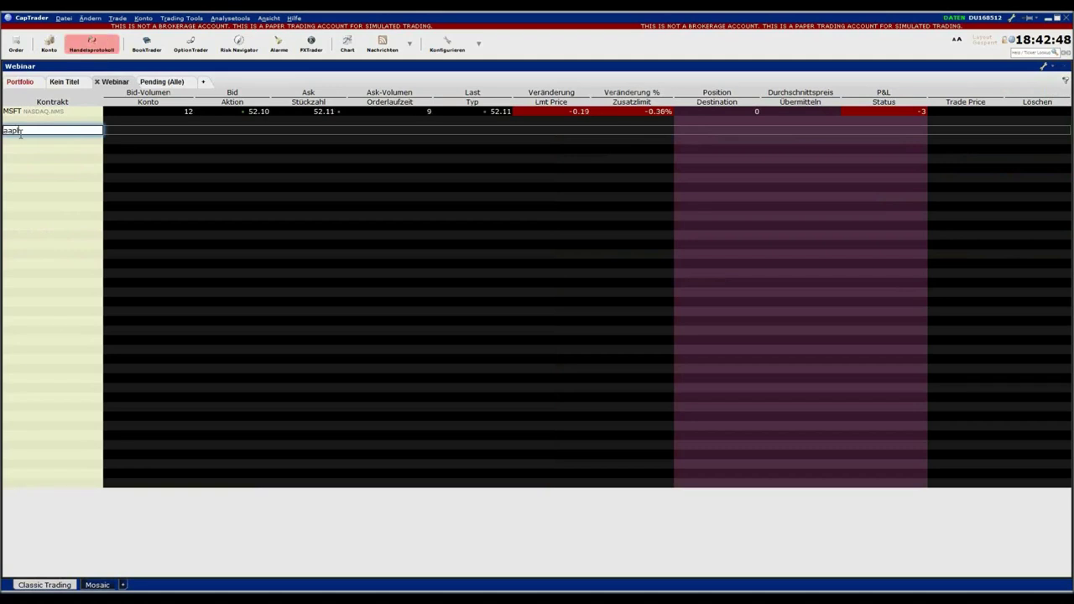
pyautogui.write('l')
pyautogui.press('Return')
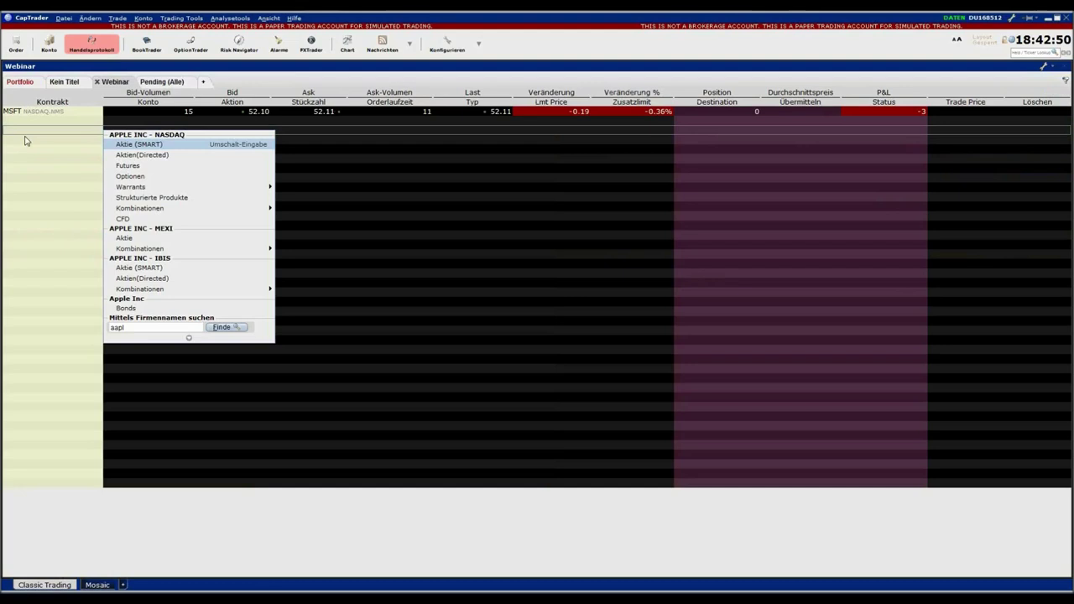
pyautogui.press('Return')
# Step: Add the NYSE-listed Nike stock (nke) as Aktie (SMART) in a row below AAPL
pyautogui.click(32, 151)
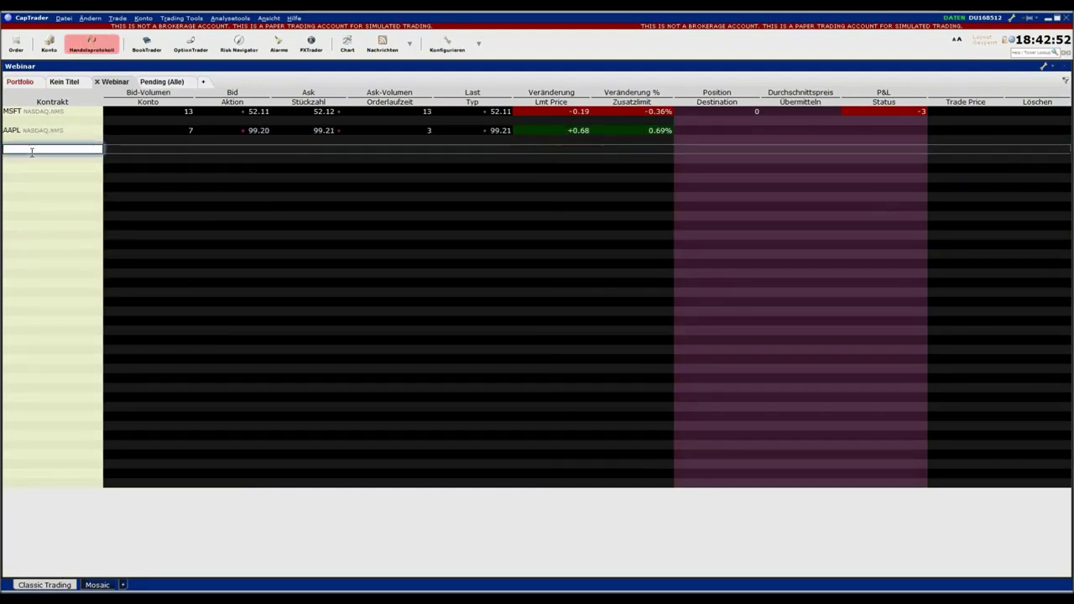
pyautogui.write('nke')
pyautogui.press('Return')
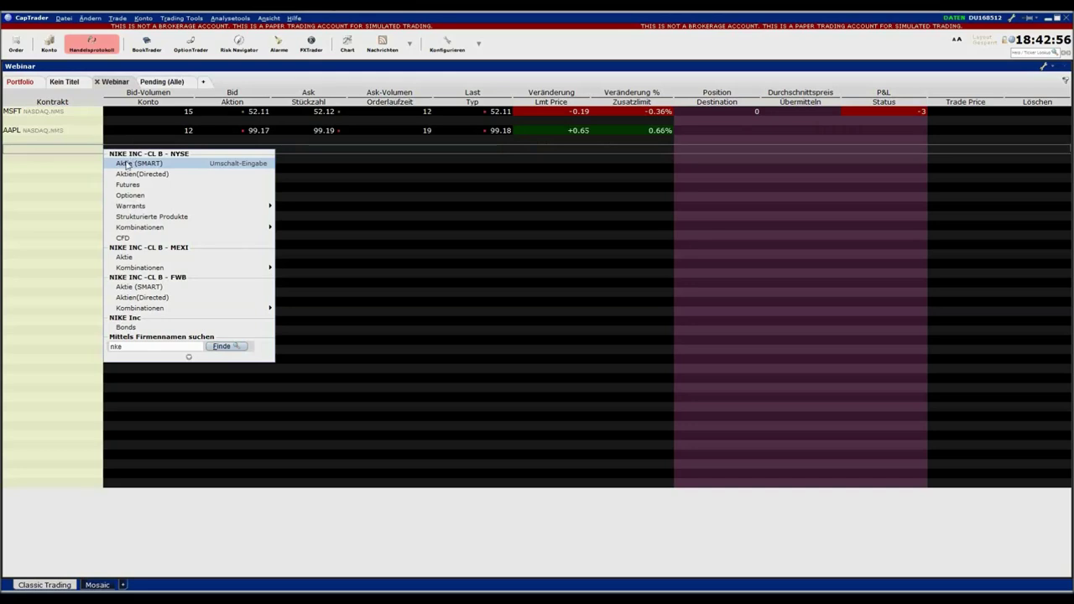
pyautogui.click(127, 164)
# Step: Add the Deutsche Bank stock (DBK) traded at IBIS in a row below NKE
pyautogui.click(31, 171)
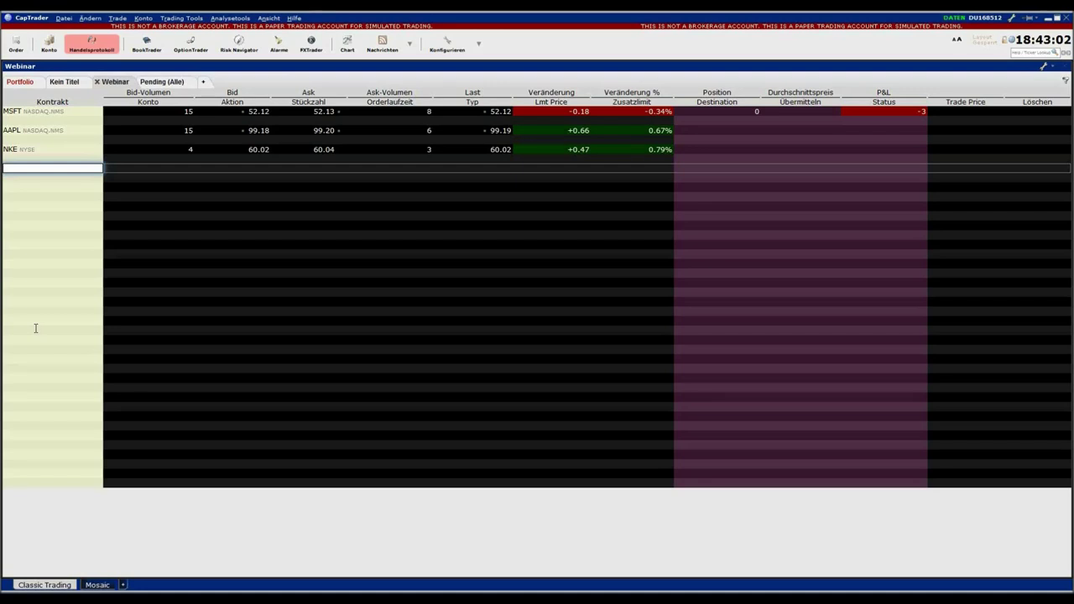
pyautogui.press('Escape')
pyautogui.write('DBK')
pyautogui.press('Return')
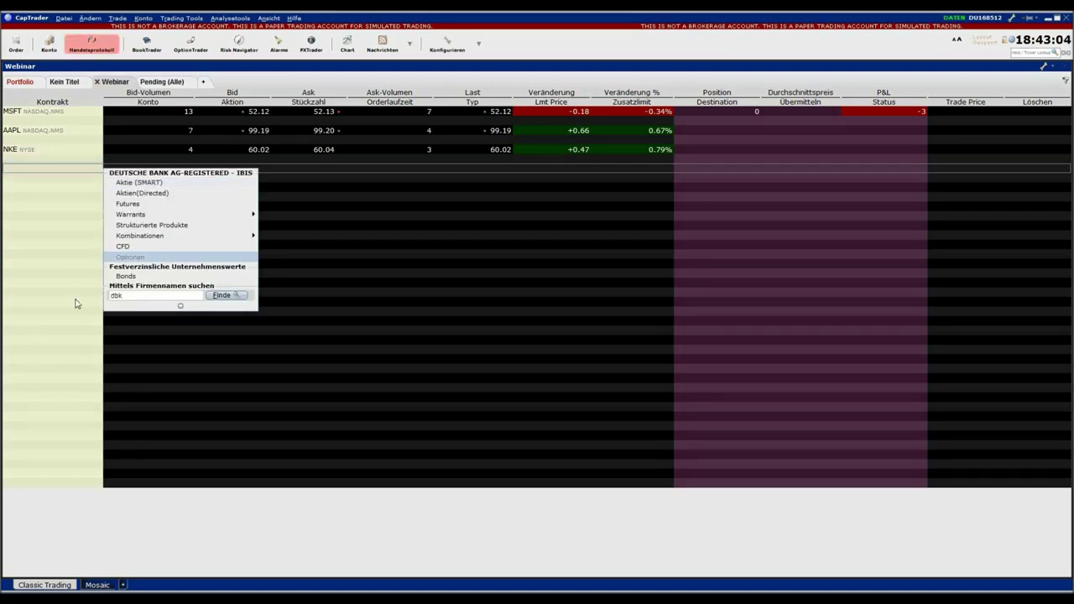
pyautogui.click(57, 187)
# Step: Add the Allianz stock (alv) traded at IBIS as Aktie (SMART) in a row below DBK
pyautogui.click(28, 195)
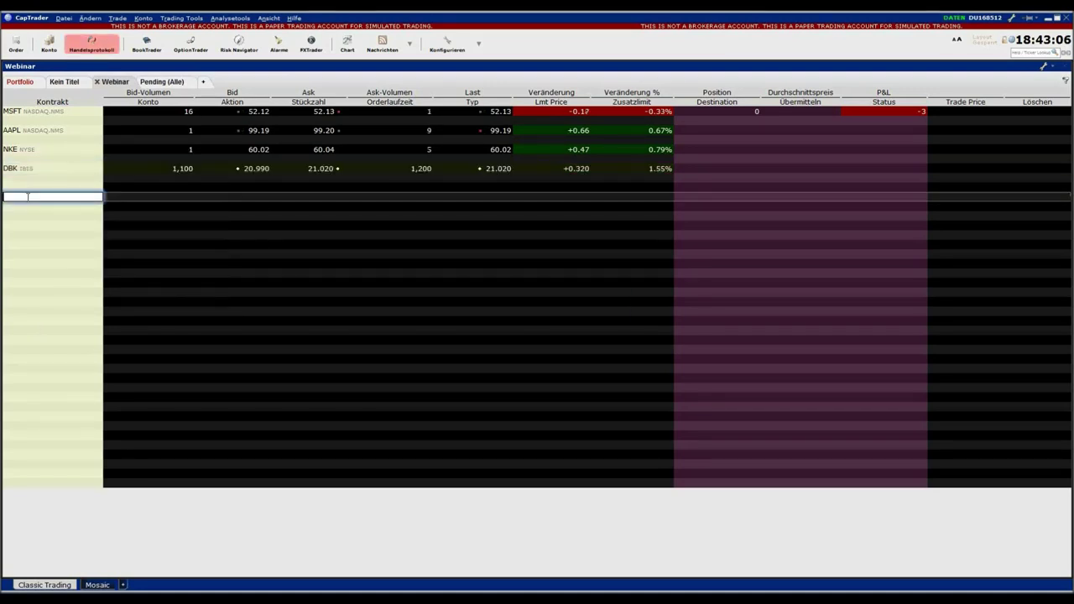
pyautogui.write('alv')
pyautogui.press('Return')
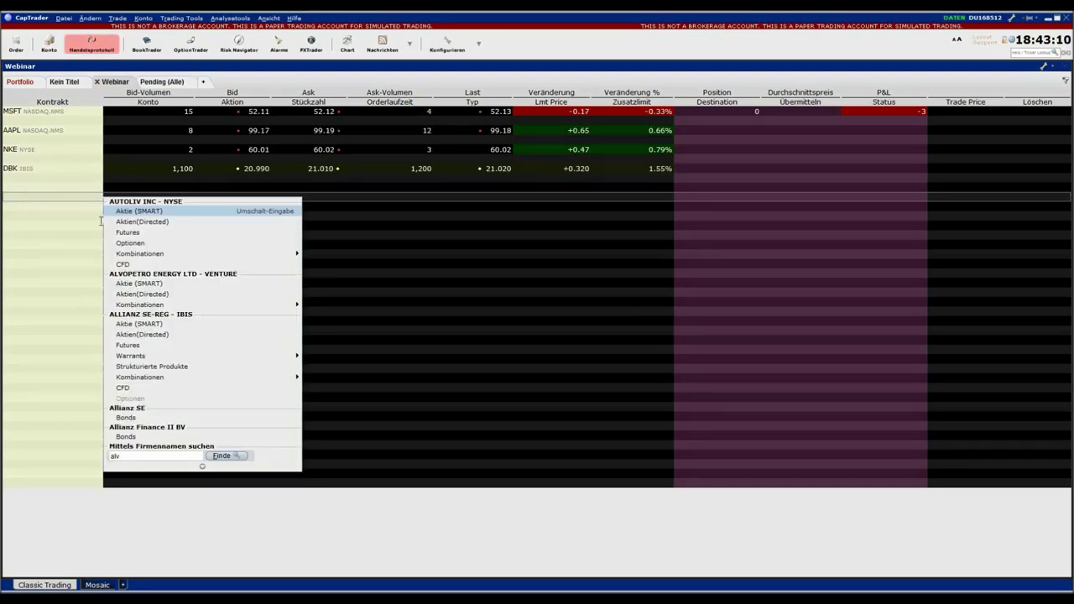
pyautogui.click(139, 324)
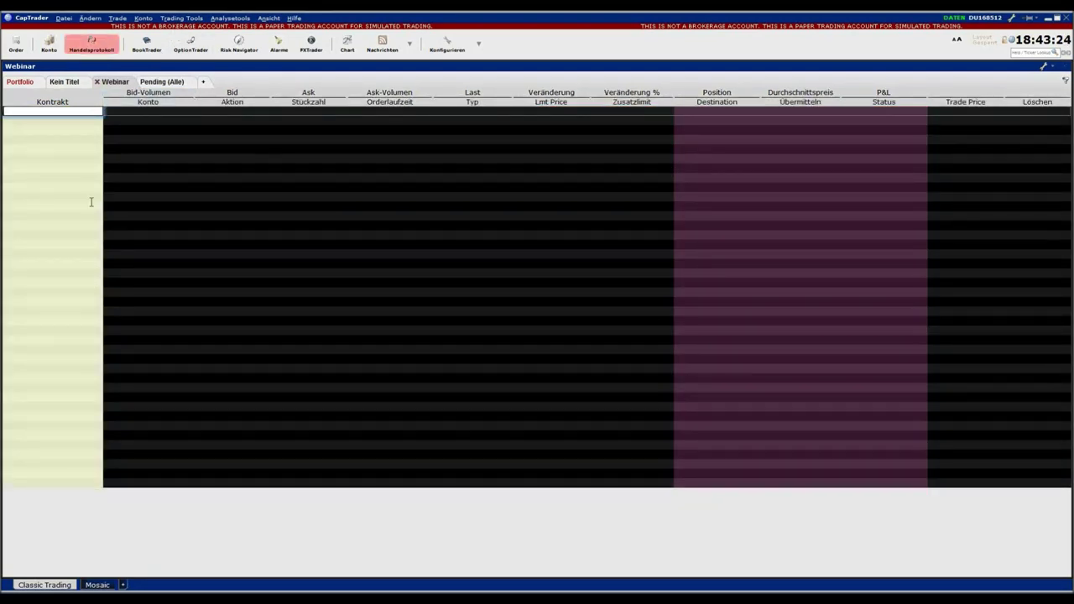
# Step: Open IndexTrader and choose the DAX 30 index (DAX@DTB) as the index
pyautogui.click(182, 18)
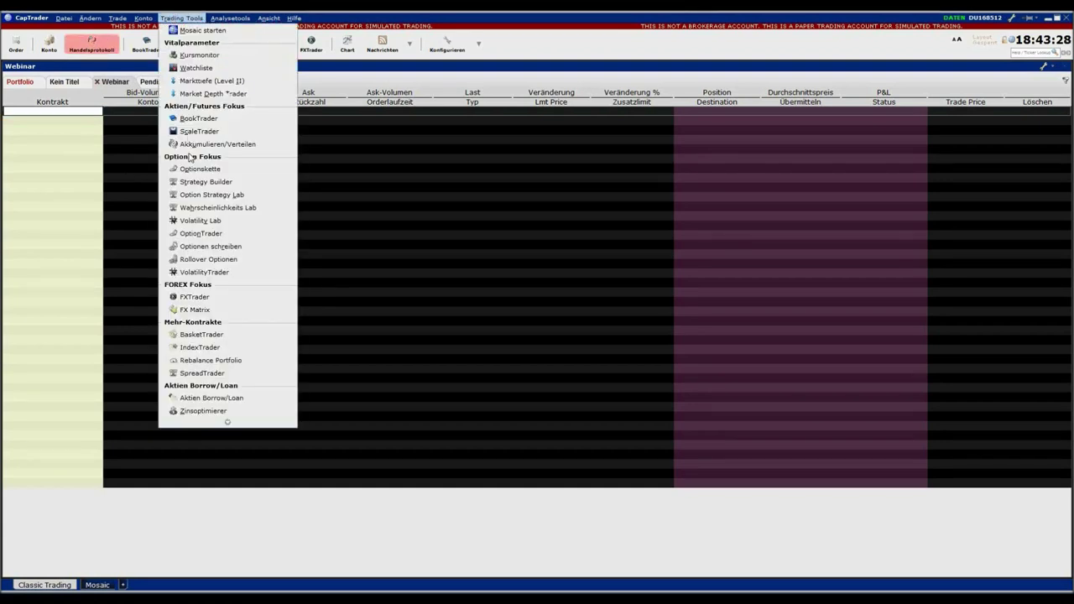
pyautogui.click(202, 348)
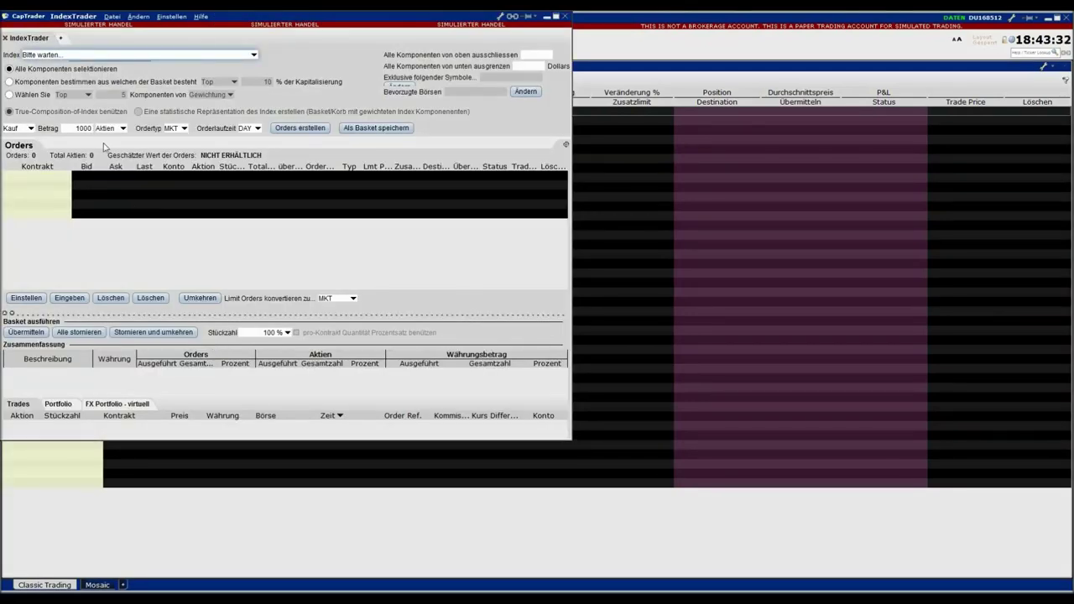
pyautogui.click(254, 55)
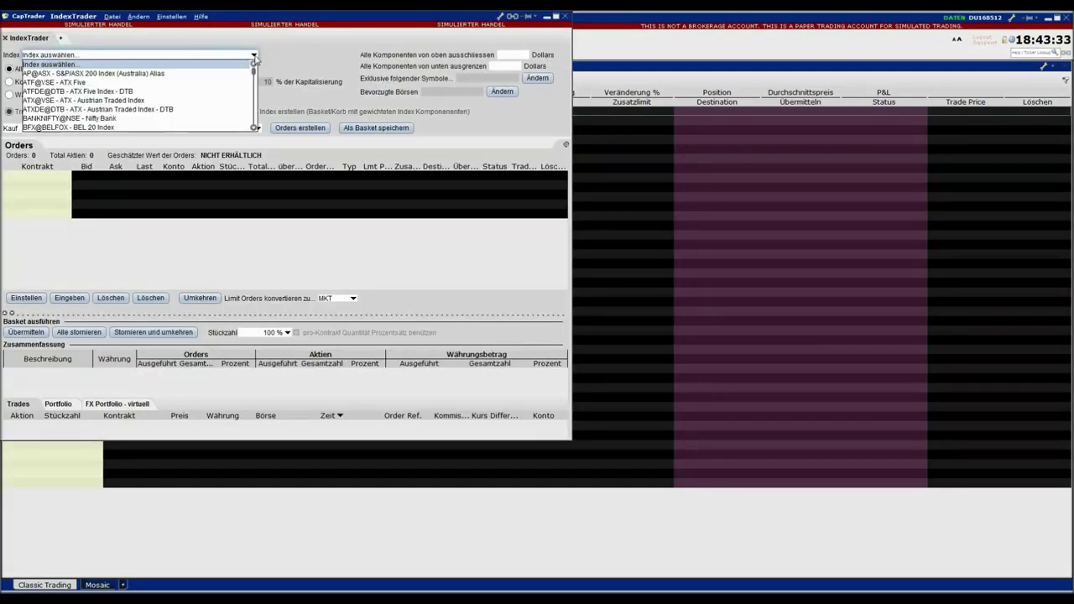
pyautogui.press('d')
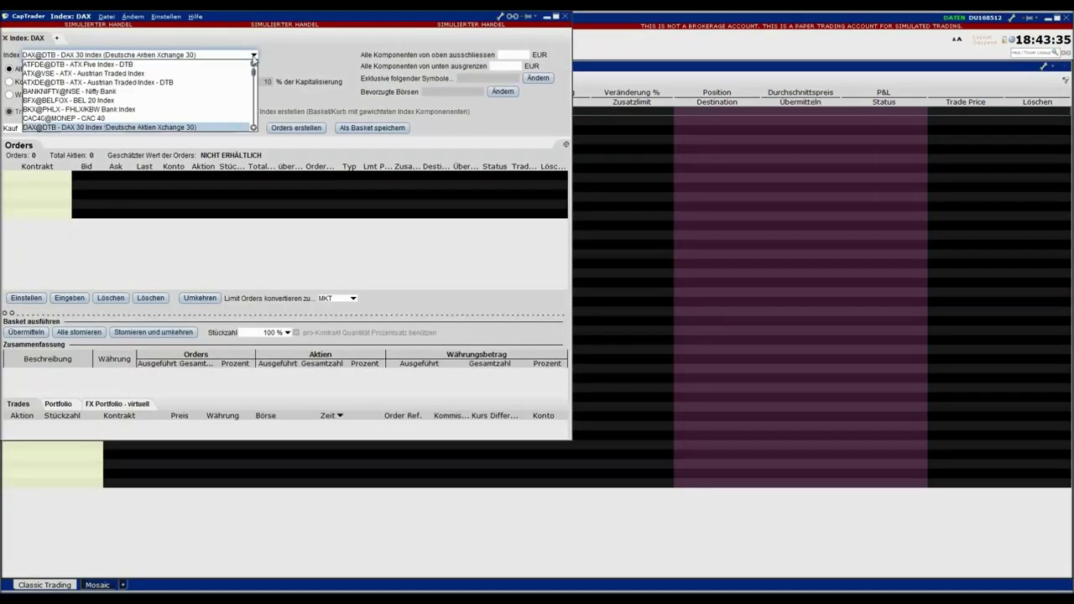
pyautogui.click(190, 125)
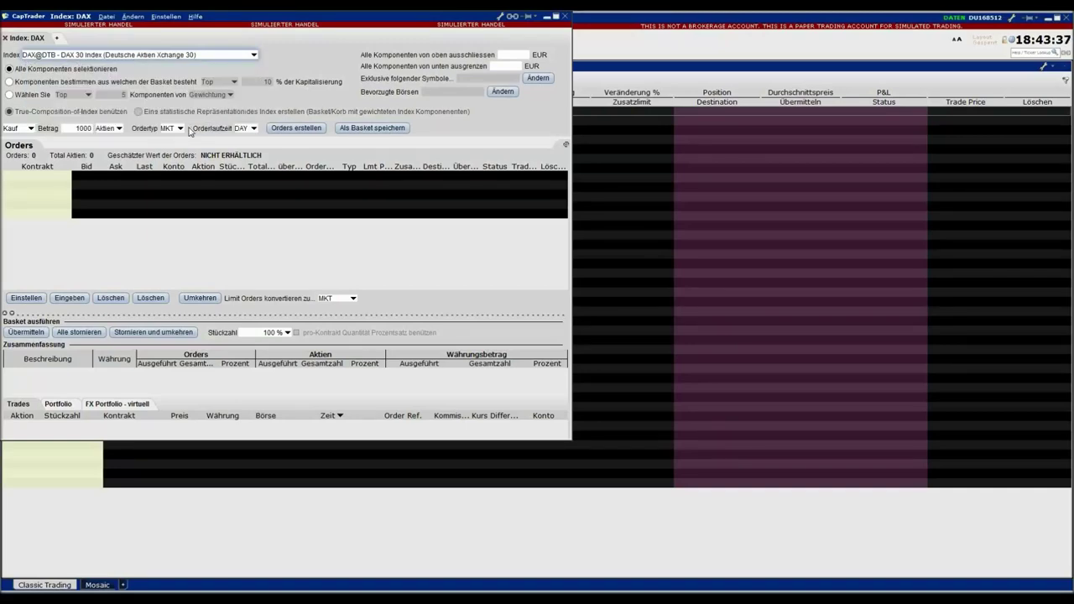
# Step: Create the buy orders for all DAX components, accepting the default order size rounding and the Program, Index Arbitrage Trade option
pyautogui.click(271, 126)
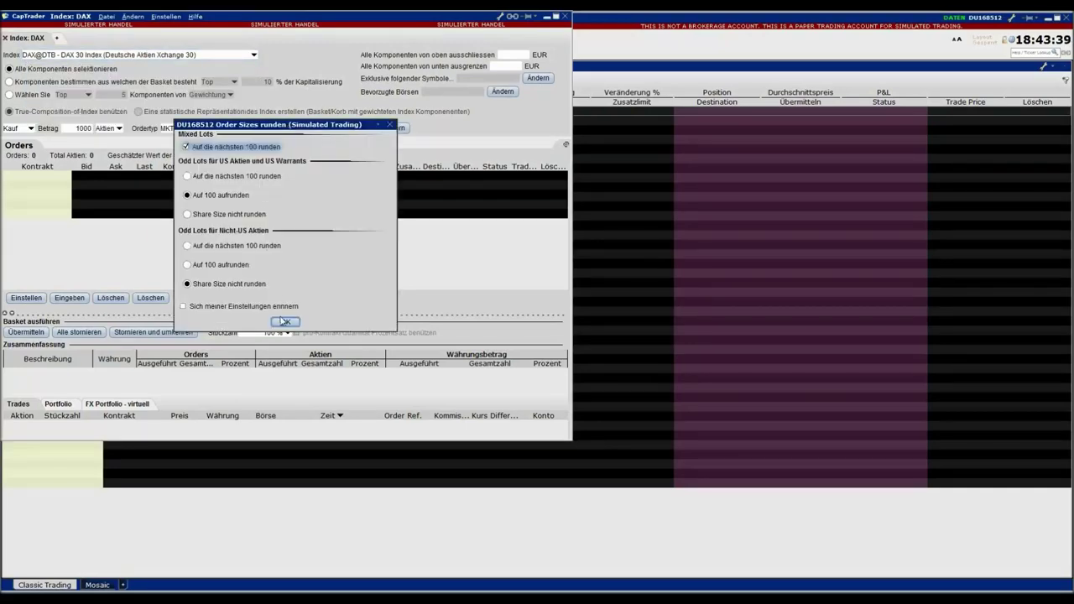
pyautogui.click(284, 322)
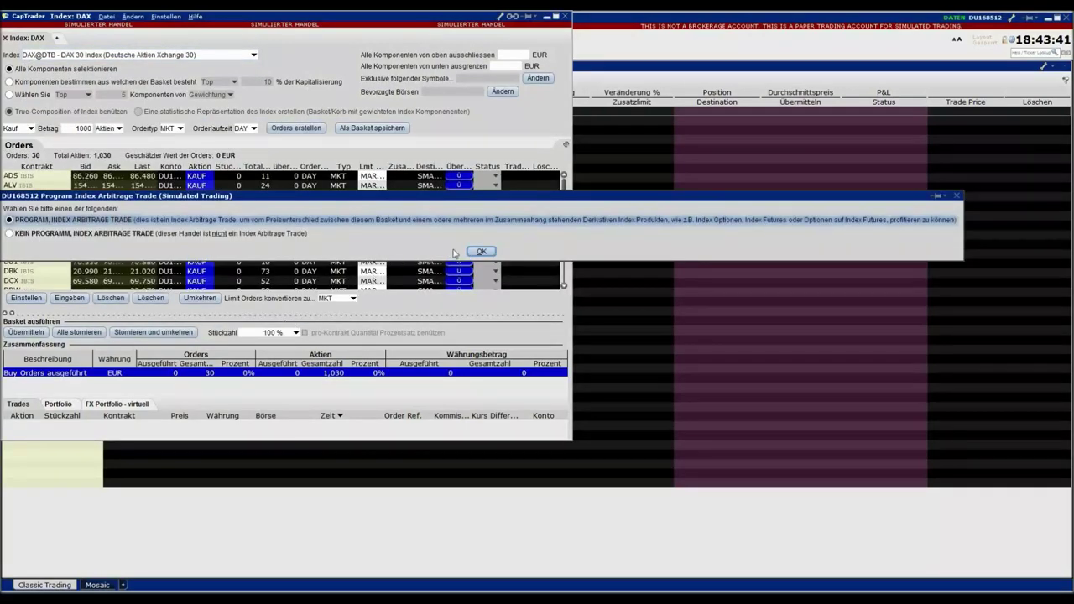
pyautogui.click(481, 251)
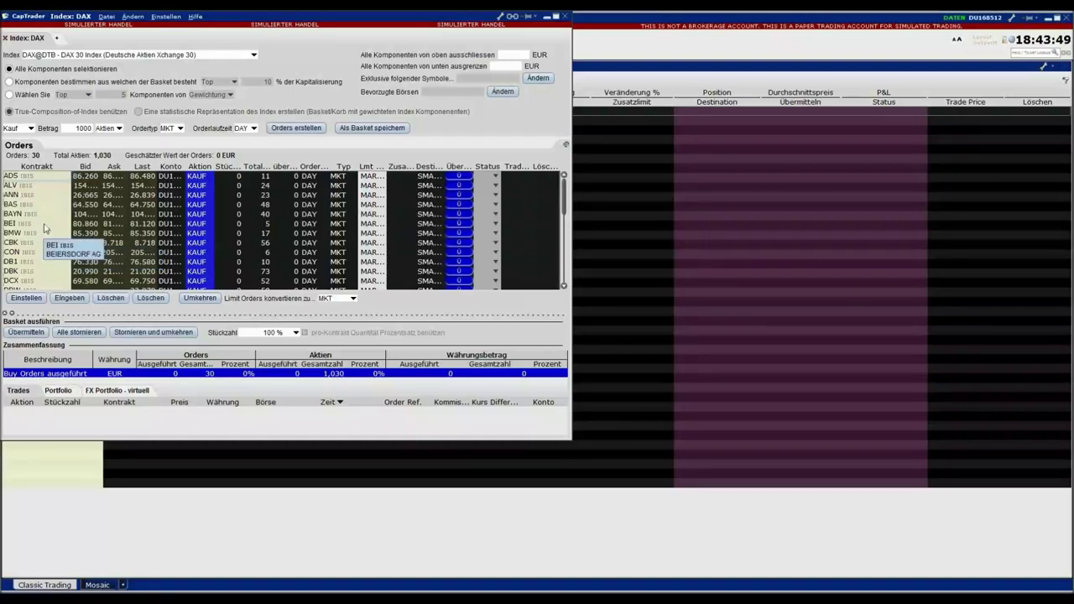
# Step: Close IndexTrader and fill the empty Webinar page with the DAX component stocks from ADS to VOW3
pyautogui.click(80, 333)
pyautogui.click(80, 332)
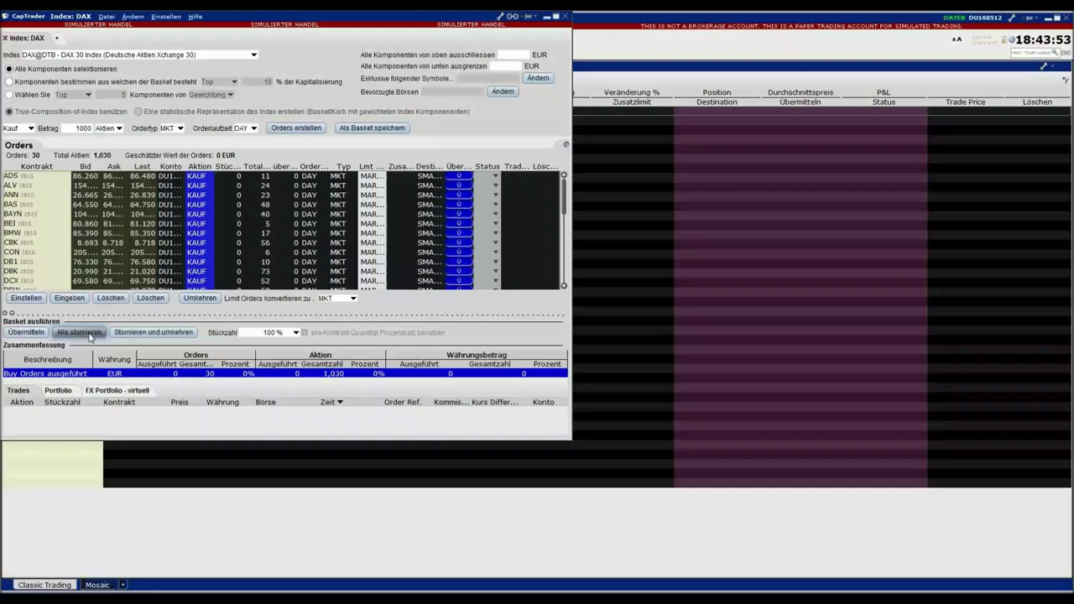
pyautogui.click(566, 17)
pyautogui.click(76, 112)
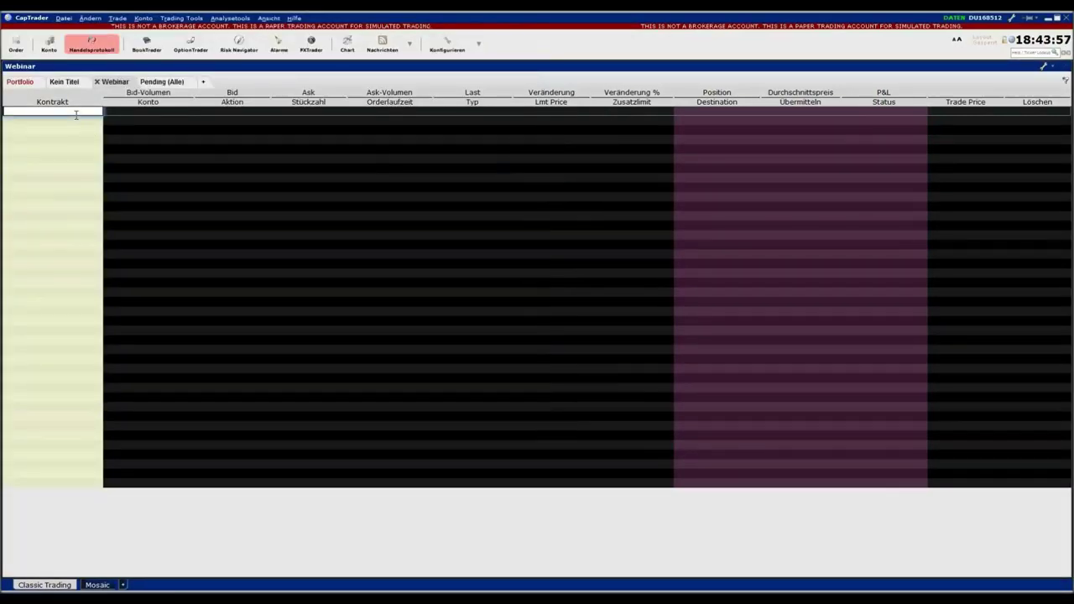
pyautogui.write('ADS ALV ANN BAS BAYN BEI BMW CBK CON DB1 DBK DCX DPW DTE EOA FME FRE HEID HEN3 IFX LHA LIN MRKK MUV2 RWE SAP SDF SIE TKA VOW3')
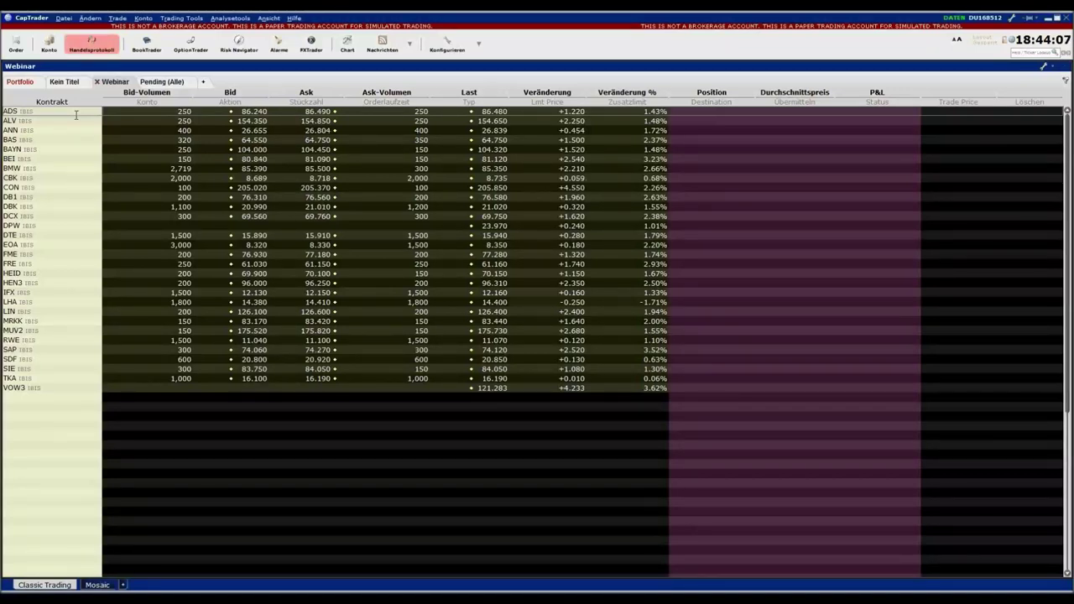
# Step: Rename the Webinar page as DAX30Liste
pyautogui.rightClick(113, 84)
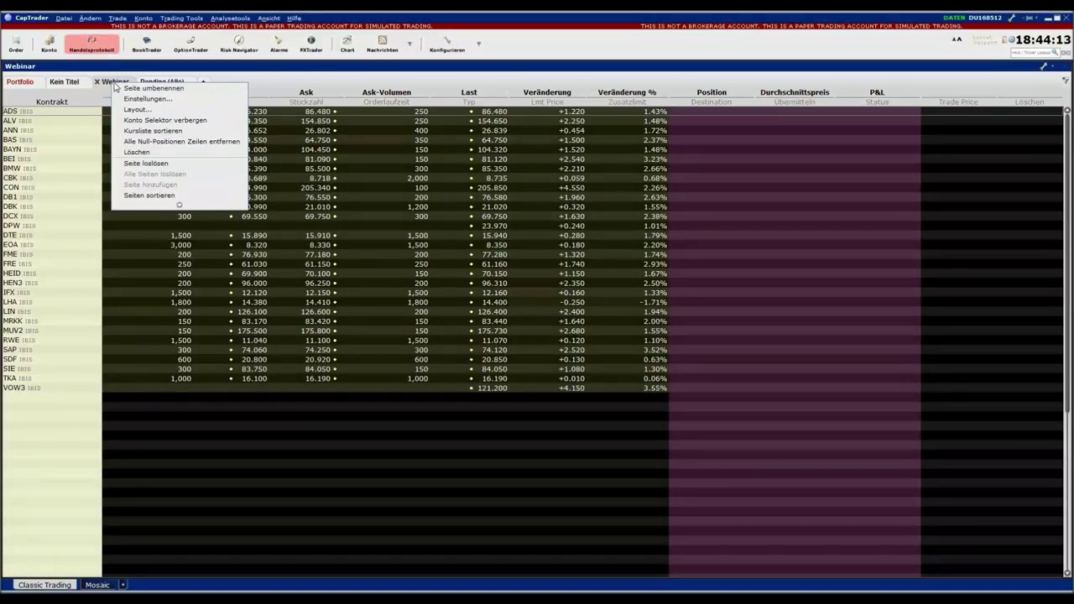
pyautogui.click(134, 88)
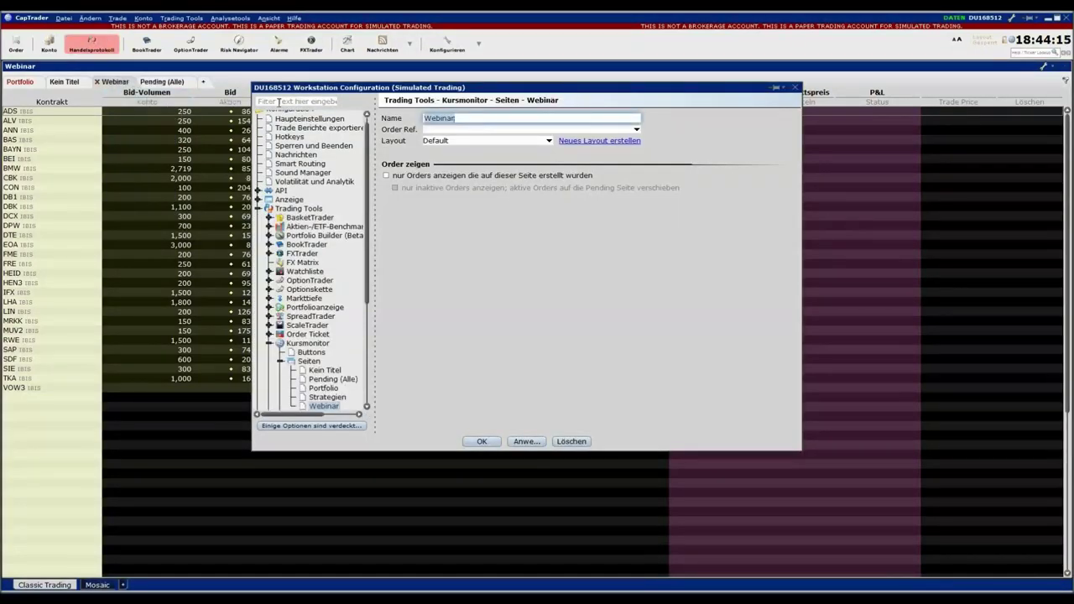
pyautogui.write('DAX30Liste')
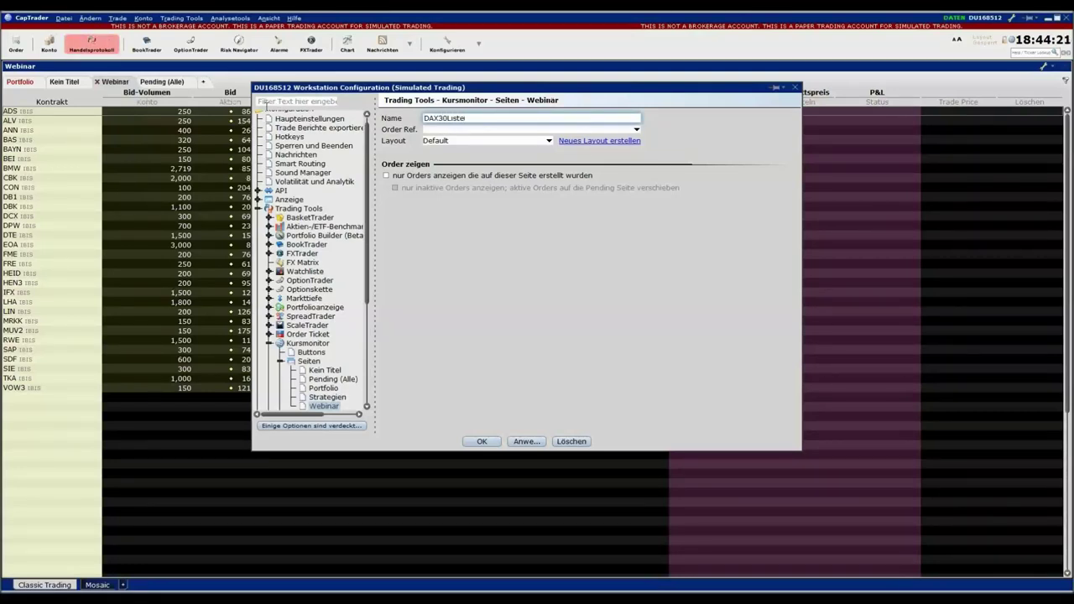
pyautogui.click(497, 442)
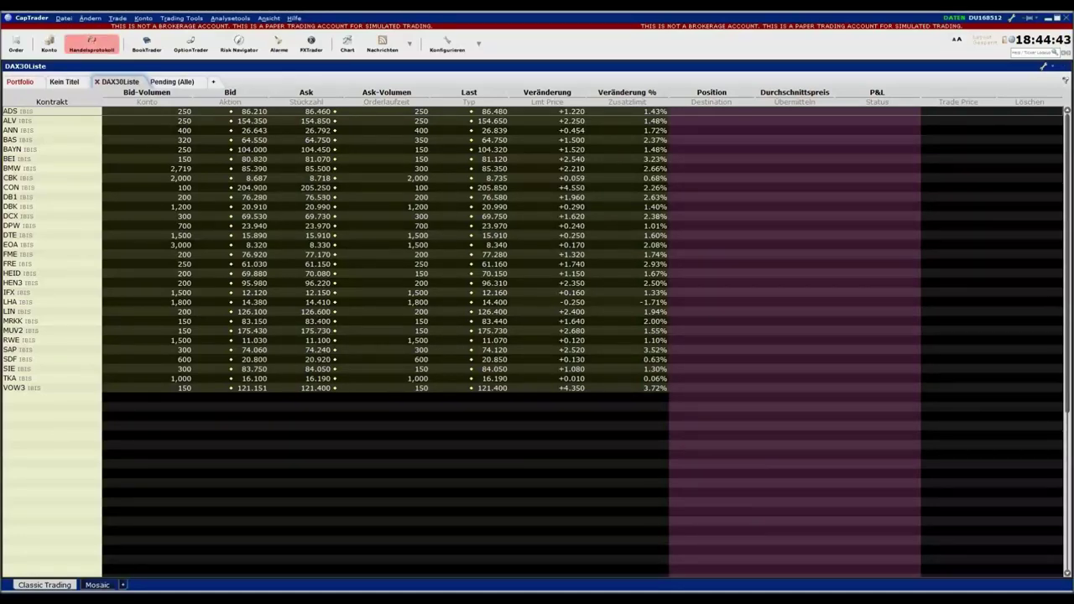
# Step: Create a closing order for the MO position from the account window, cancelling all open and inactive orders for that contract
pyautogui.click(49, 46)
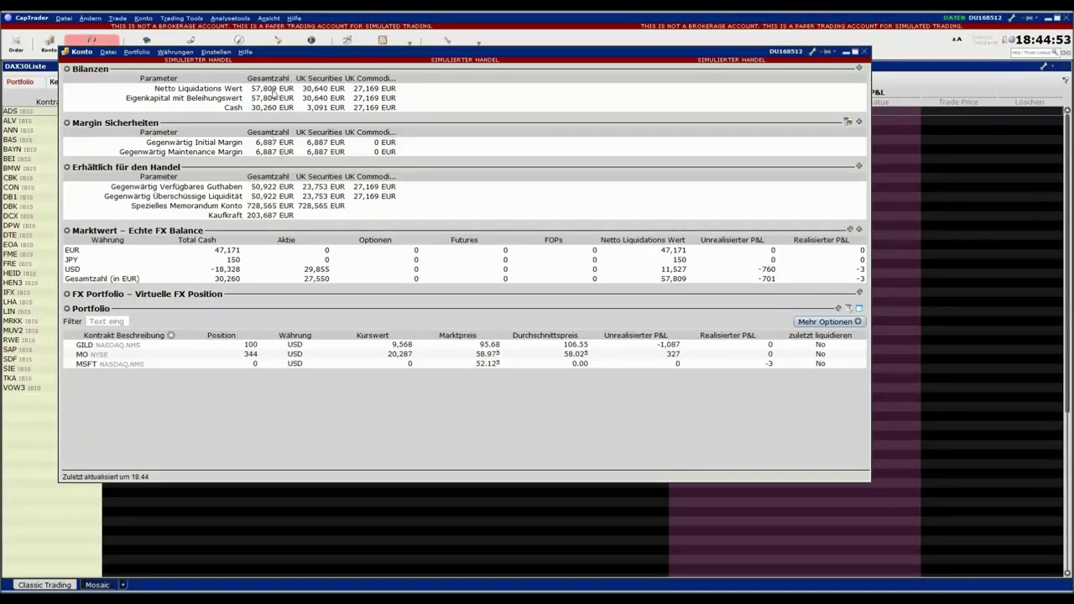
pyautogui.moveTo(172, 93)
pyautogui.click(258, 357)
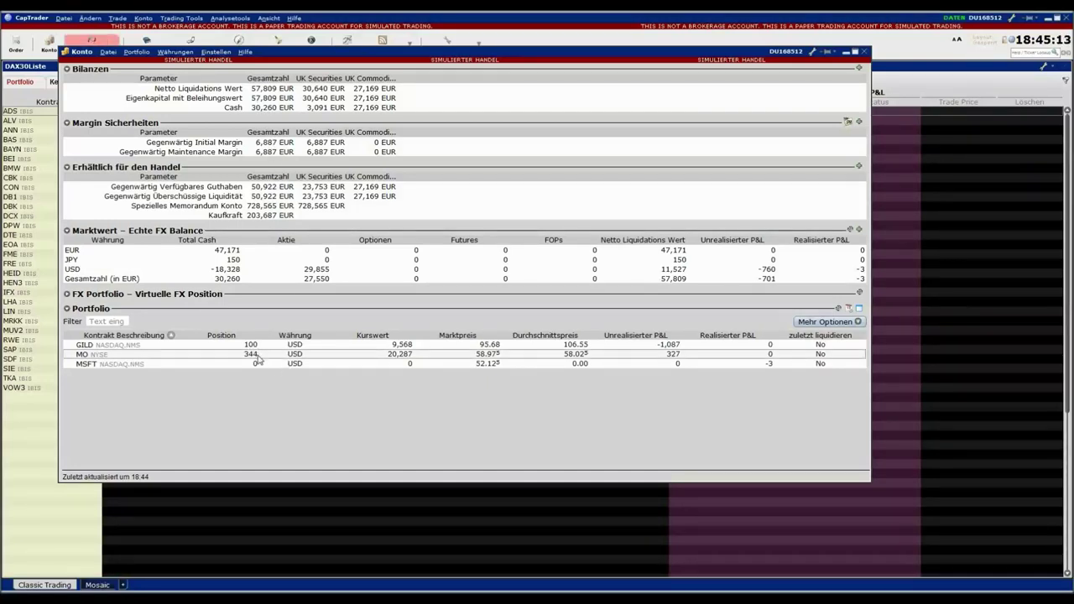
pyautogui.rightClick(260, 357)
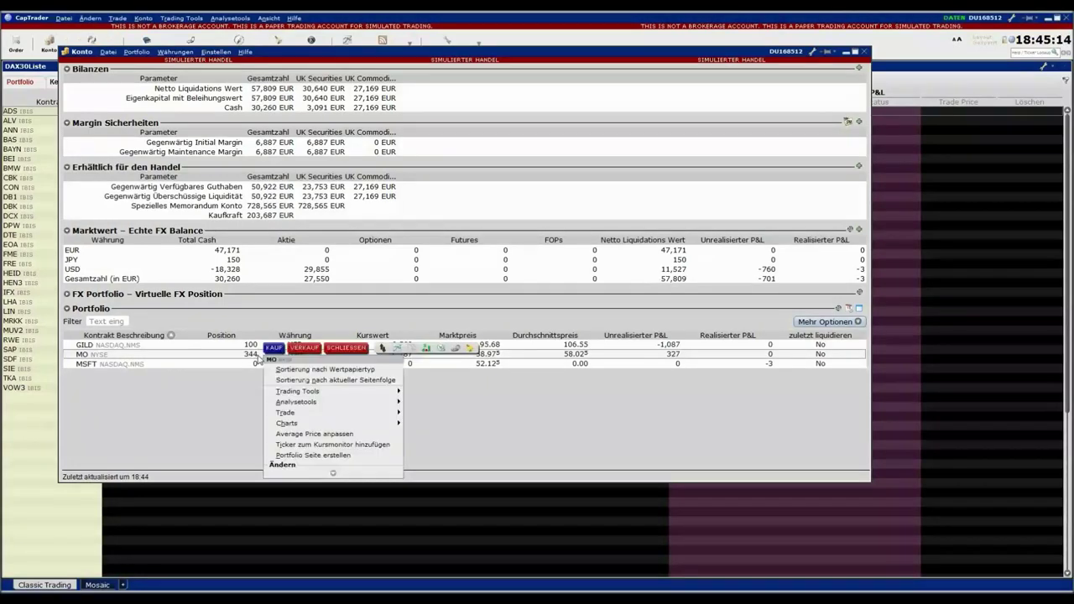
pyautogui.click(346, 348)
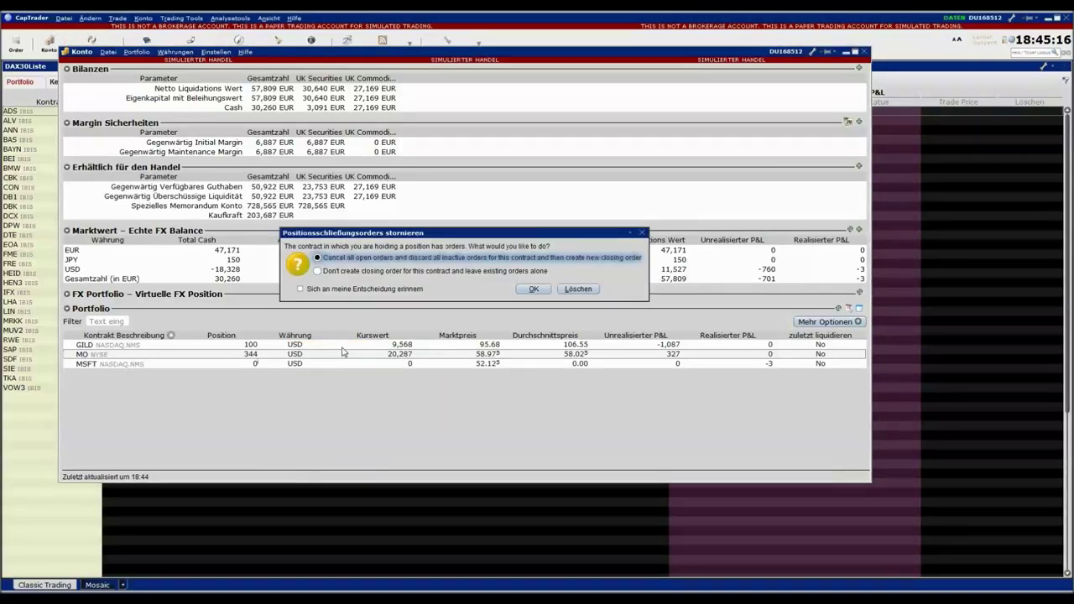
pyautogui.click(534, 289)
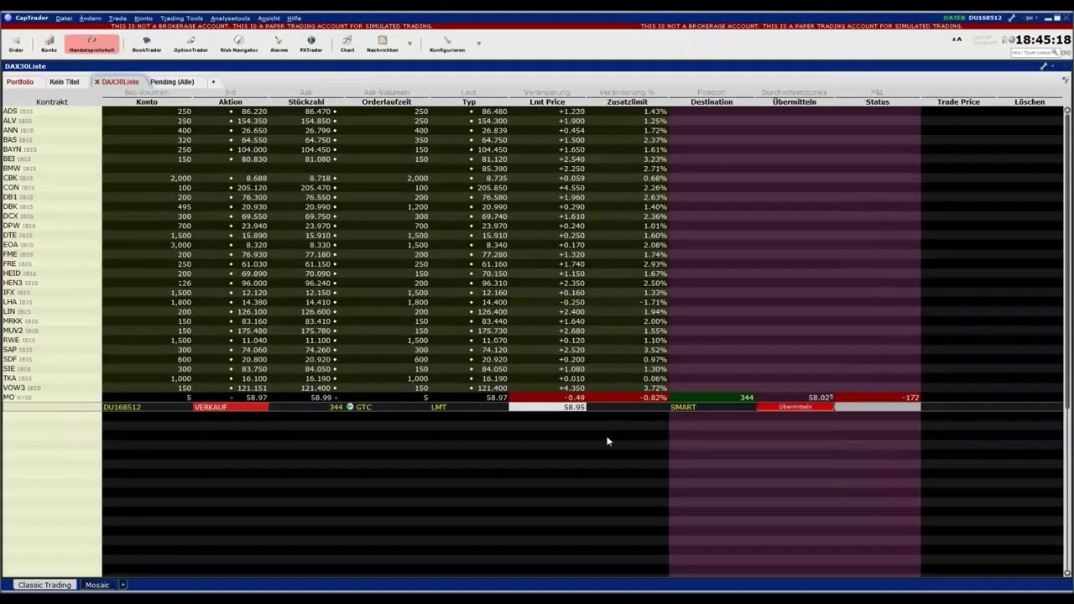
# Step: Change the MO closing order to type MKT and submit the sale of 344 shares
pyautogui.click(454, 407)
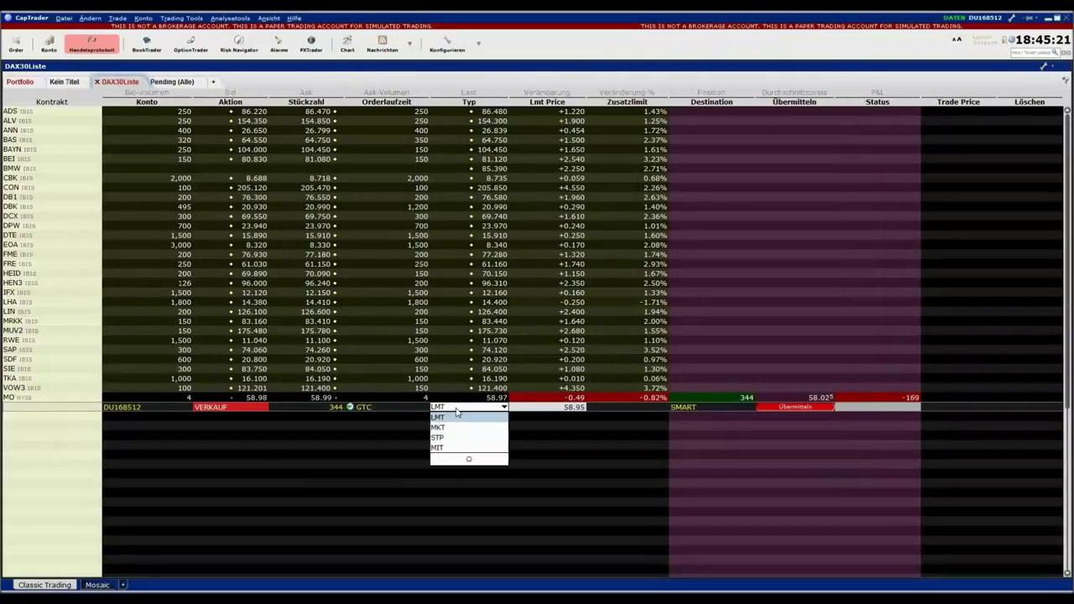
pyautogui.click(445, 428)
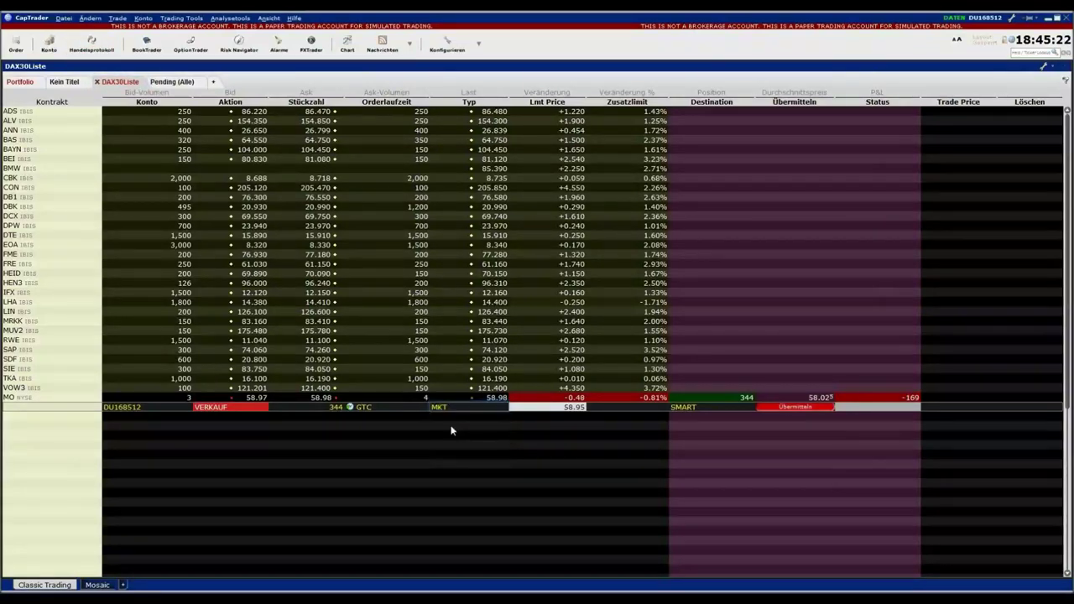
pyautogui.click(795, 407)
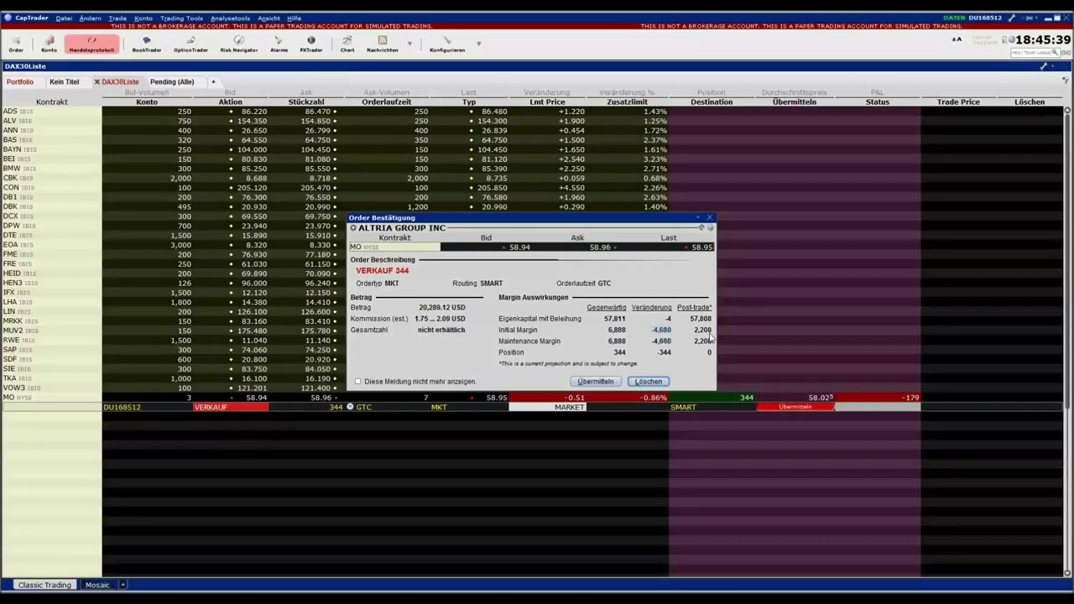
pyautogui.click(603, 380)
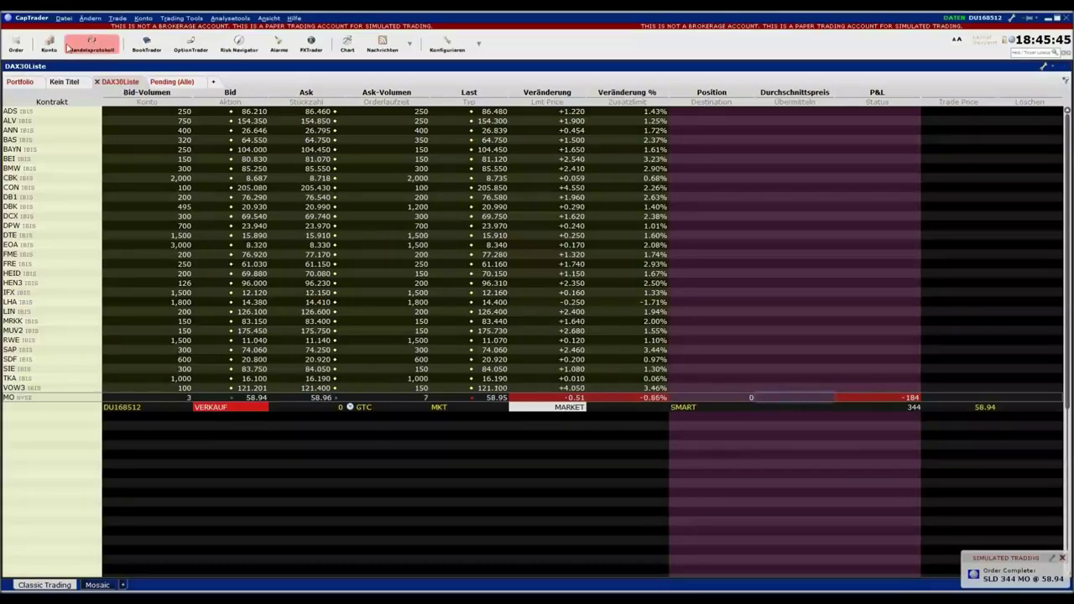
# Step: Examine the EUR, JPY and USD cash balances under real FX balance in the account window
pyautogui.click(52, 45)
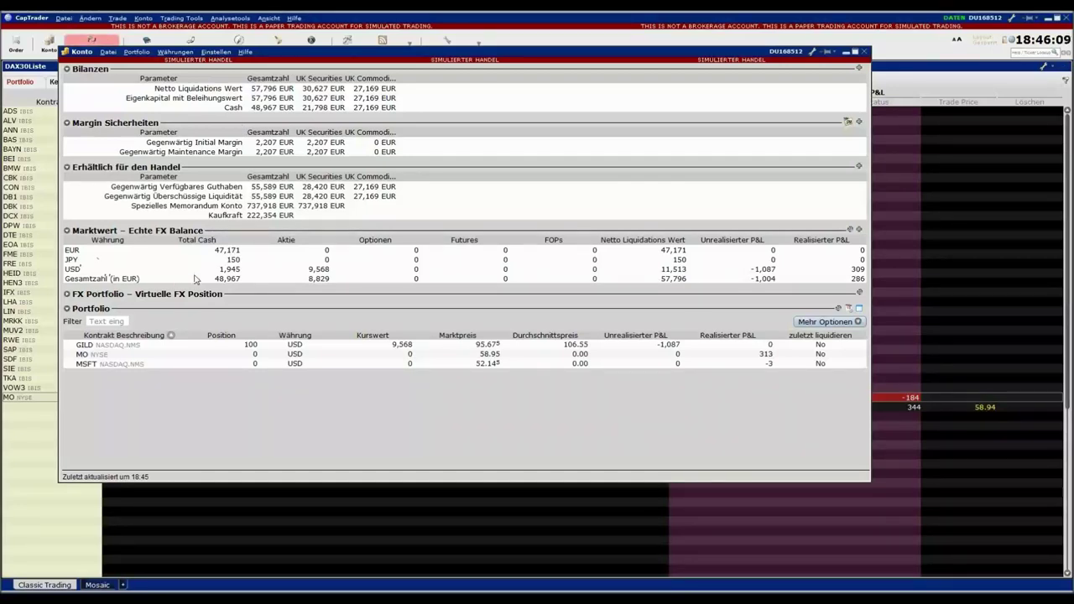
pyautogui.click(224, 282)
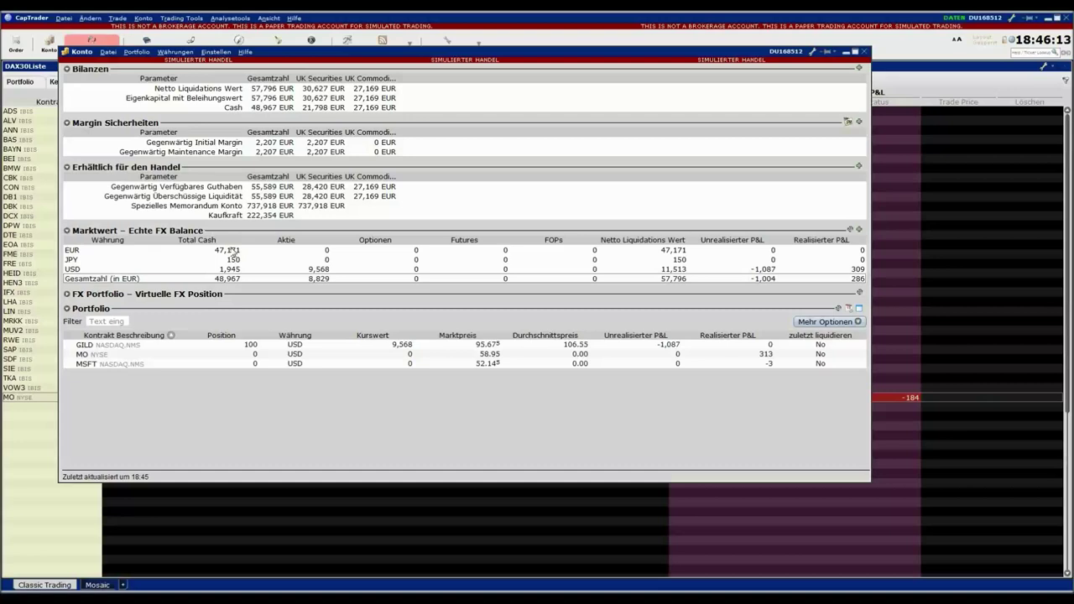
pyautogui.click(238, 261)
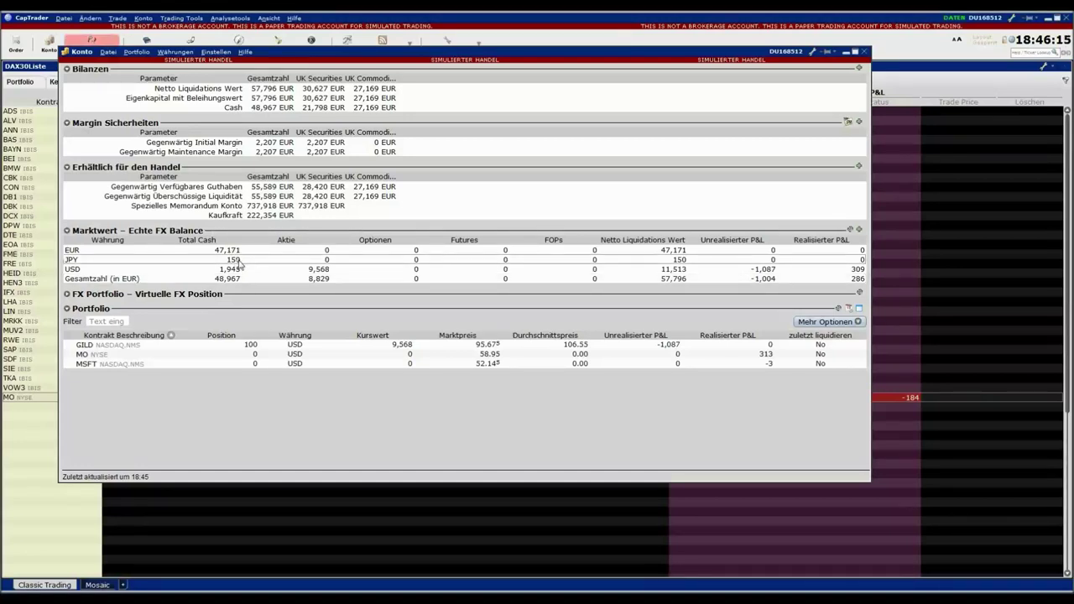
pyautogui.click(260, 270)
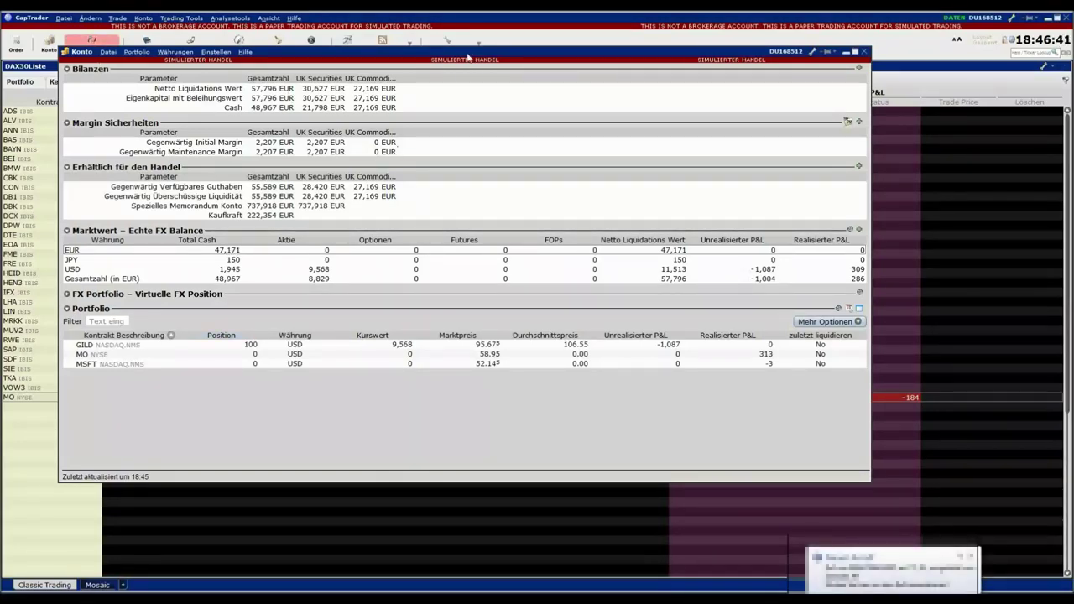
pyautogui.moveTo(469, 55); pyautogui.dragTo(601, 53)
# Step: Add the EUR.USD currency pair to the DAX30Liste page below the MO row
pyautogui.click(63, 429)
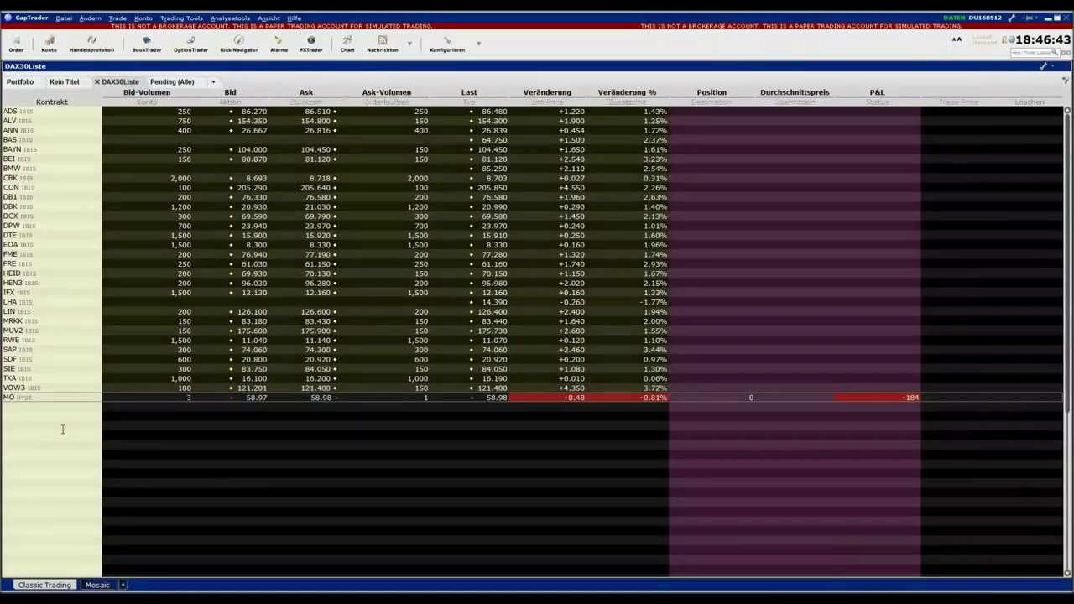
pyautogui.write('eur.usd')
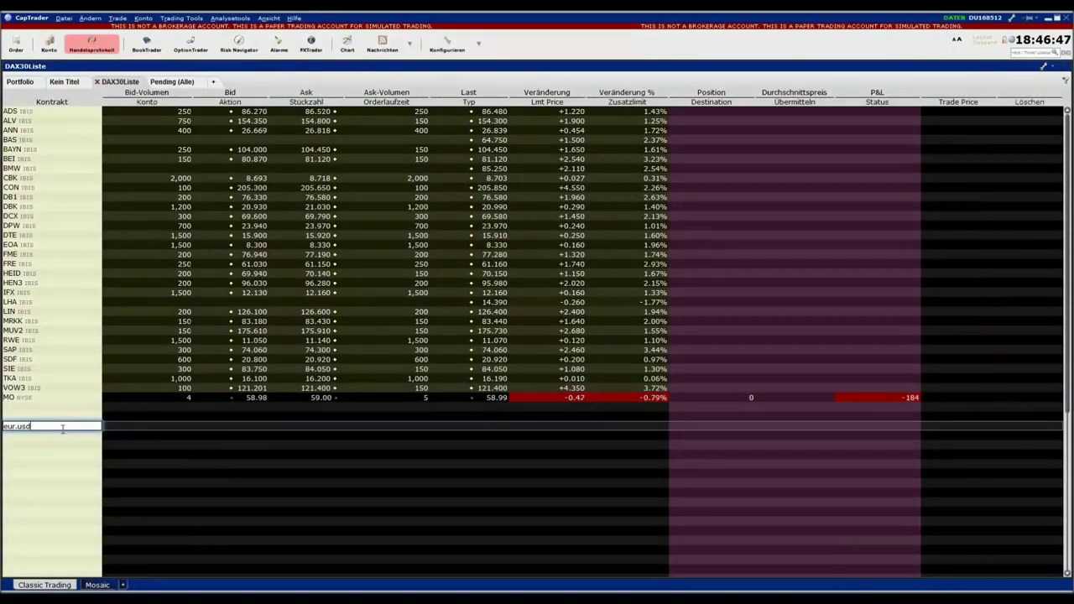
pyautogui.press('Return')
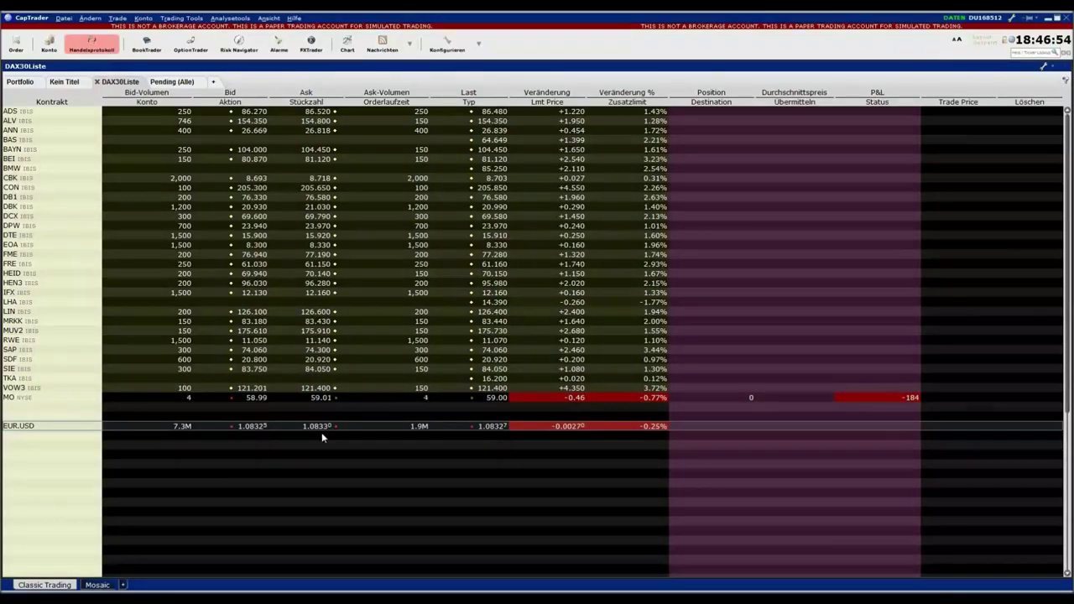
# Step: Create a EUR.USD sell order for 25K with a limit price of 1.08320
pyautogui.click(251, 428)
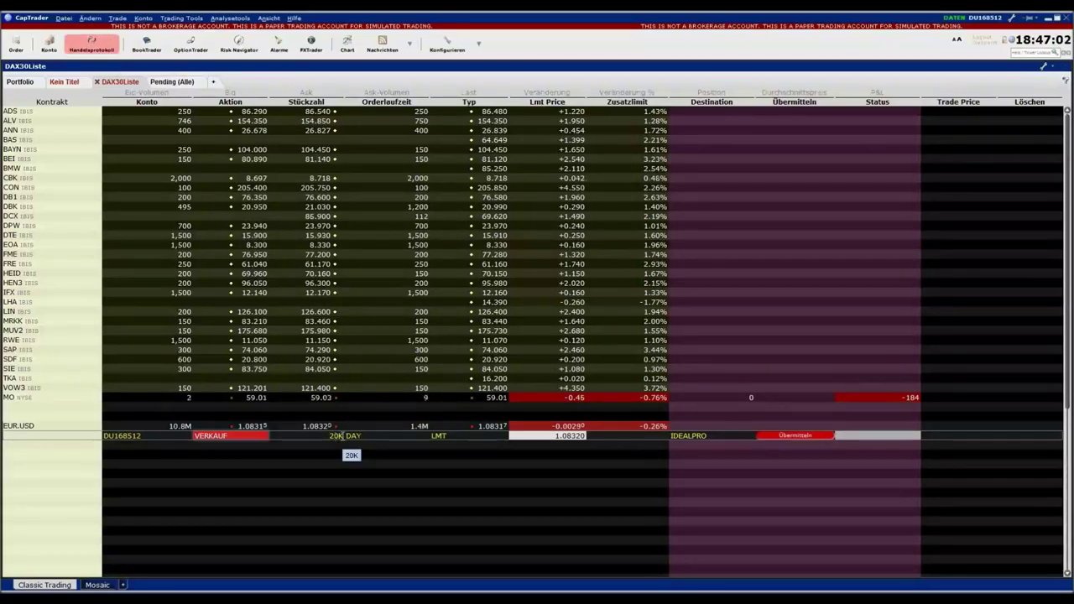
pyautogui.click(295, 440)
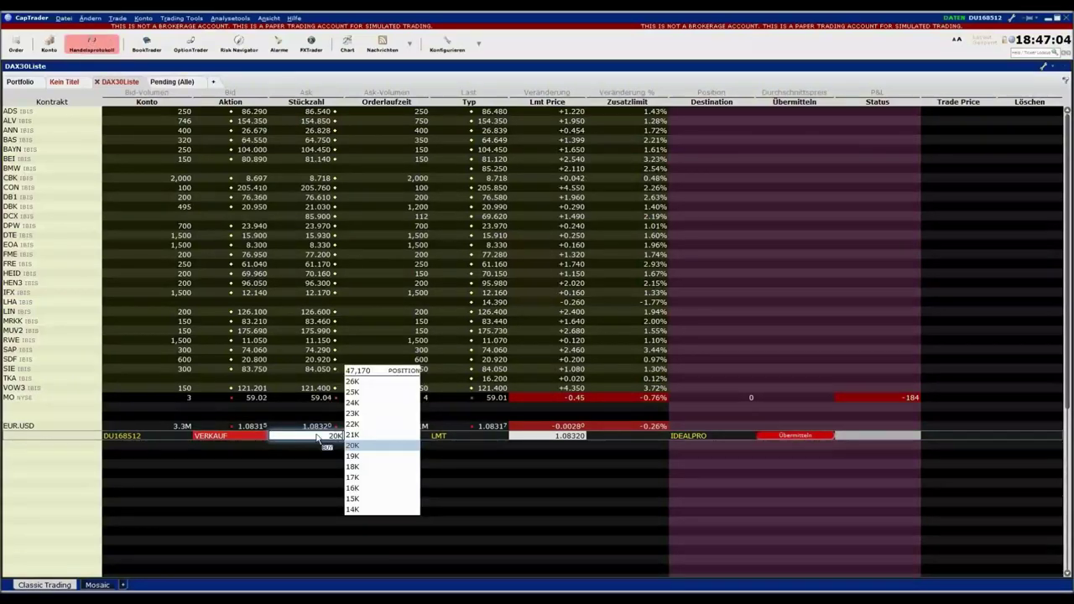
pyautogui.click(353, 392)
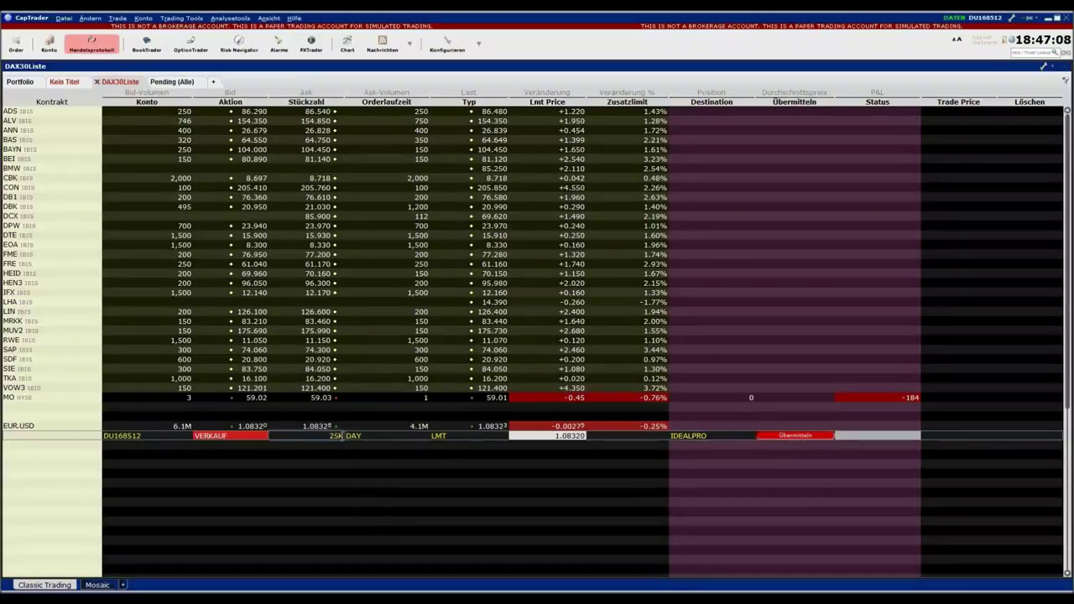
pyautogui.click(340, 437)
pyautogui.write('250')
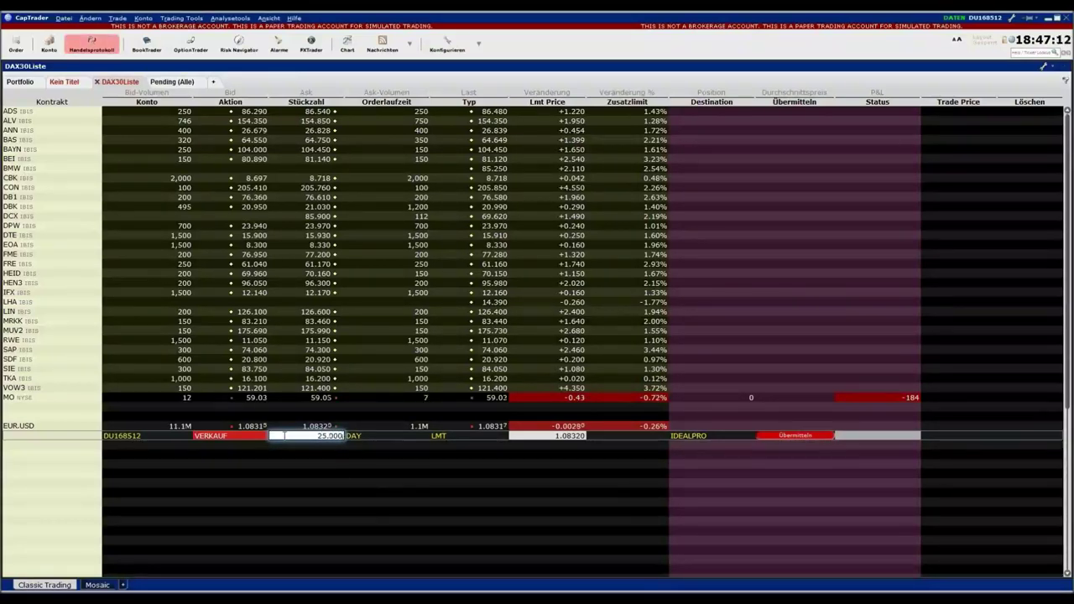
pyautogui.press('Return')
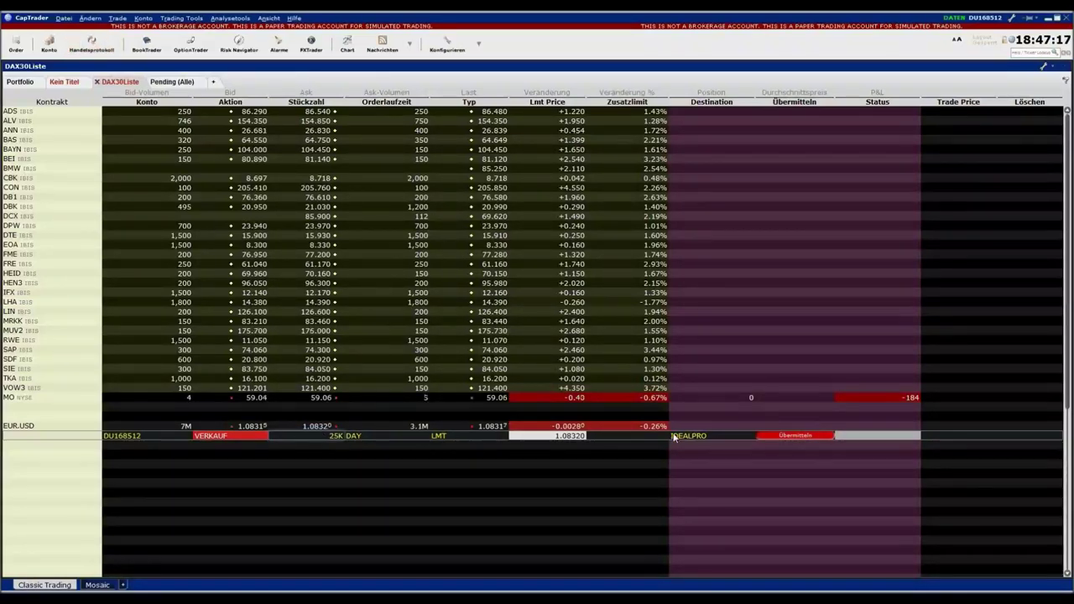
pyautogui.click(578, 436)
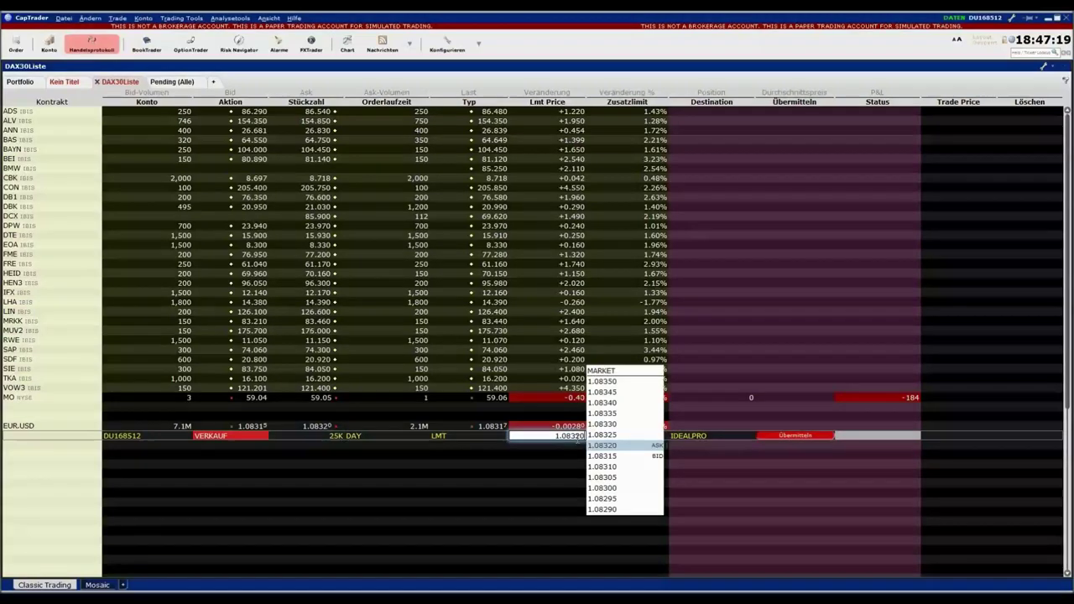
pyautogui.click(616, 445)
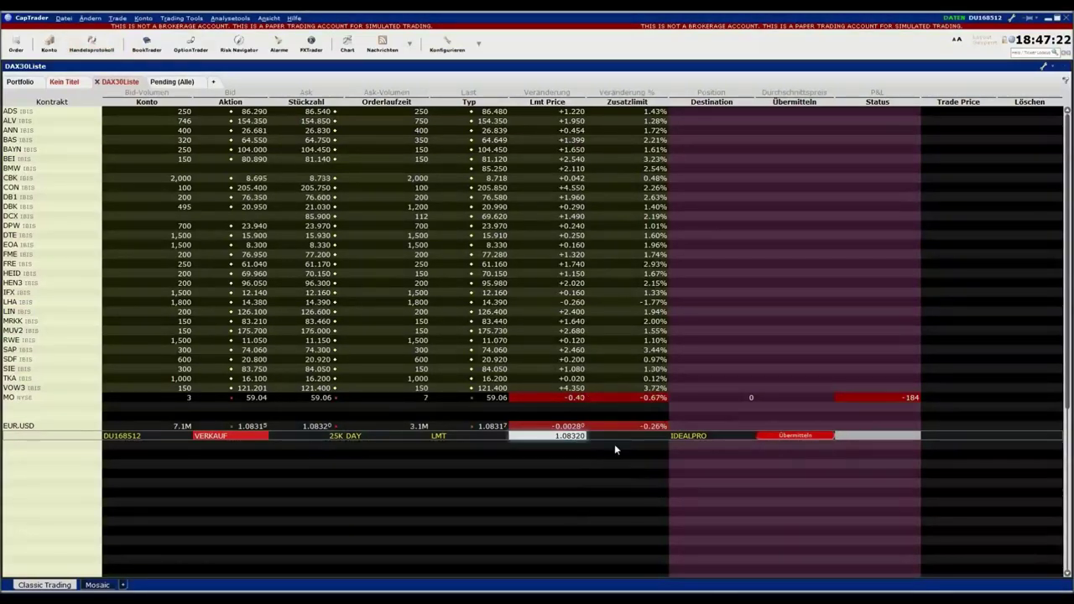
# Step: Set the EUR.USD order's destination to FXCONV and submit it at the 1.08320 limit
pyautogui.click(703, 438)
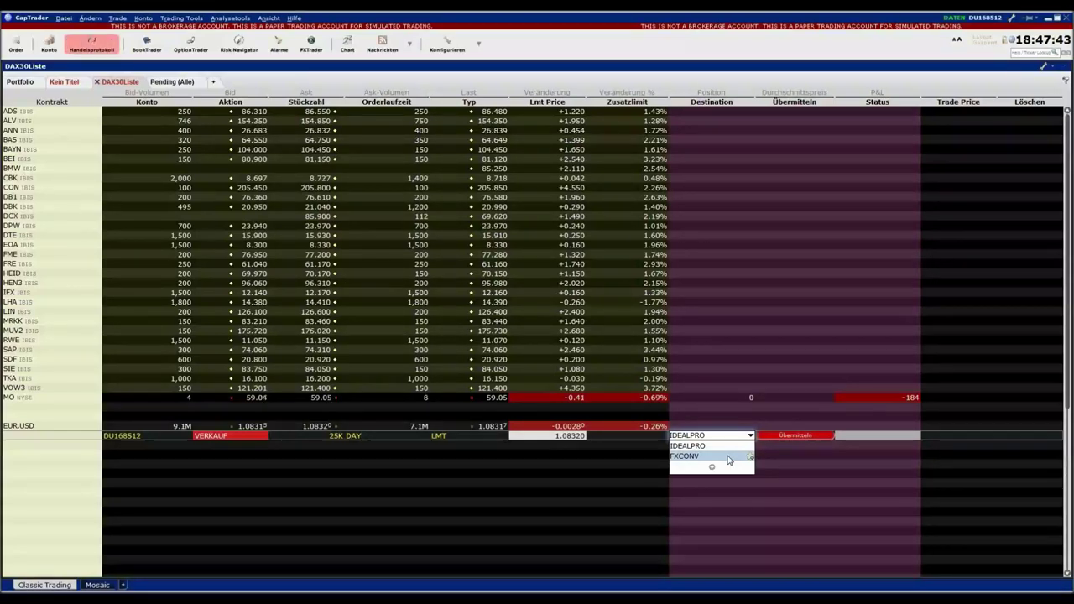
pyautogui.click(729, 457)
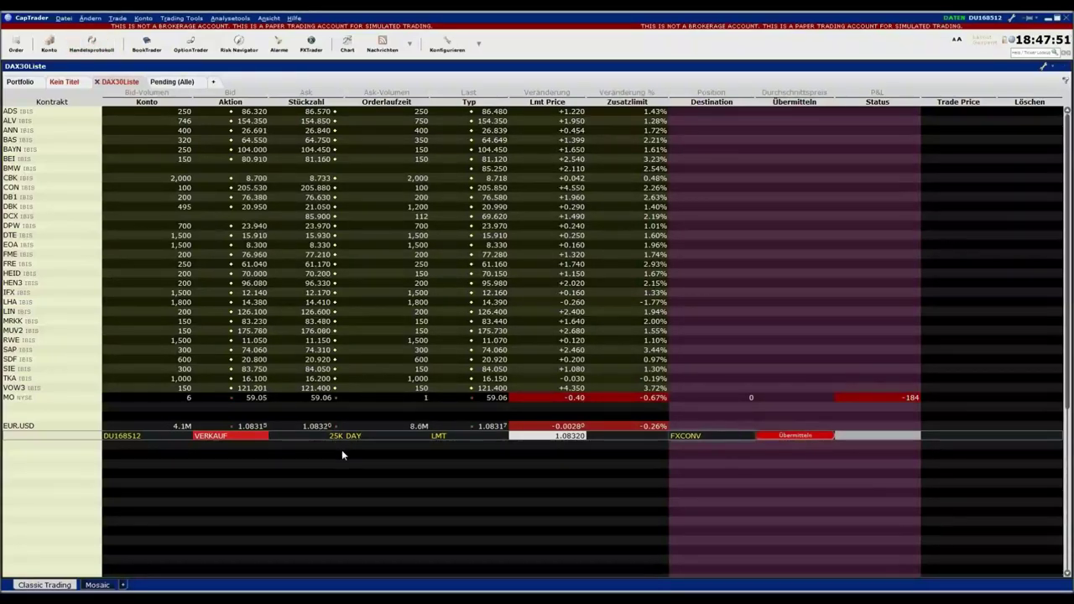
pyautogui.click(546, 436)
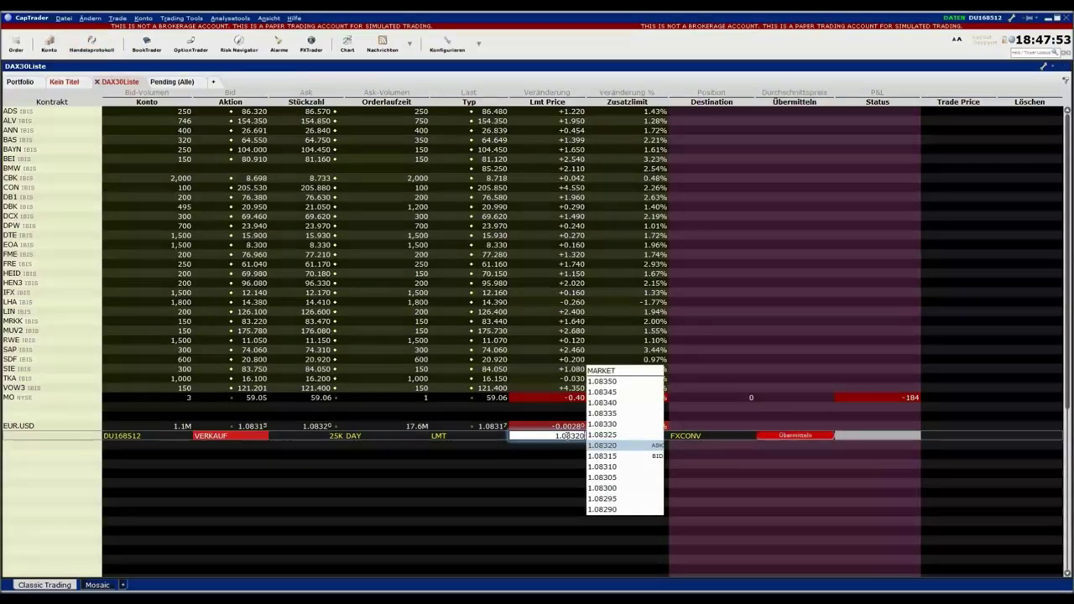
pyautogui.click(614, 444)
pyautogui.click(783, 435)
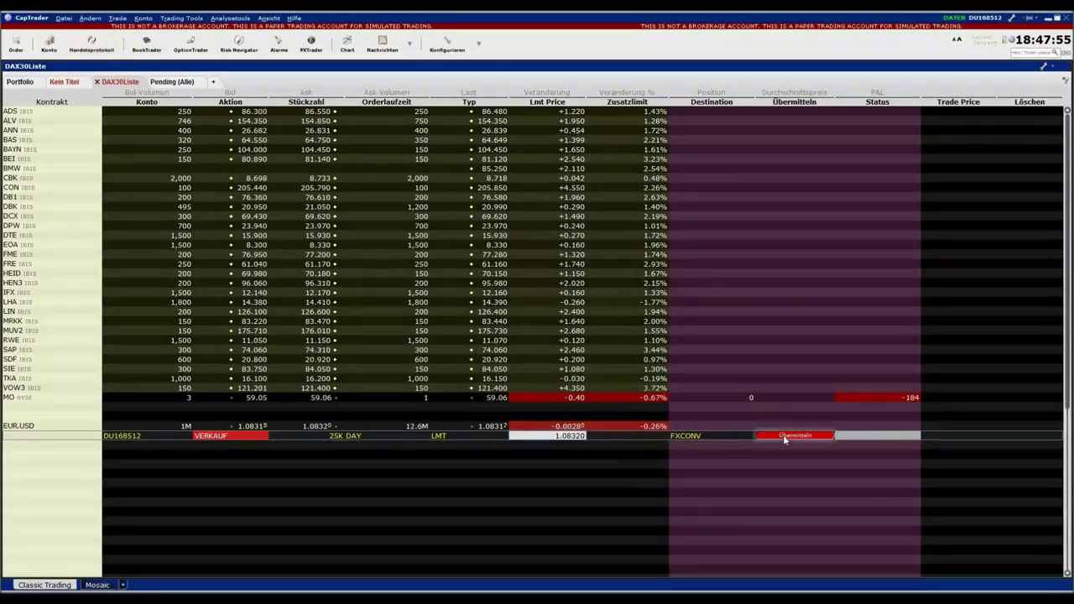
pyautogui.click(604, 406)
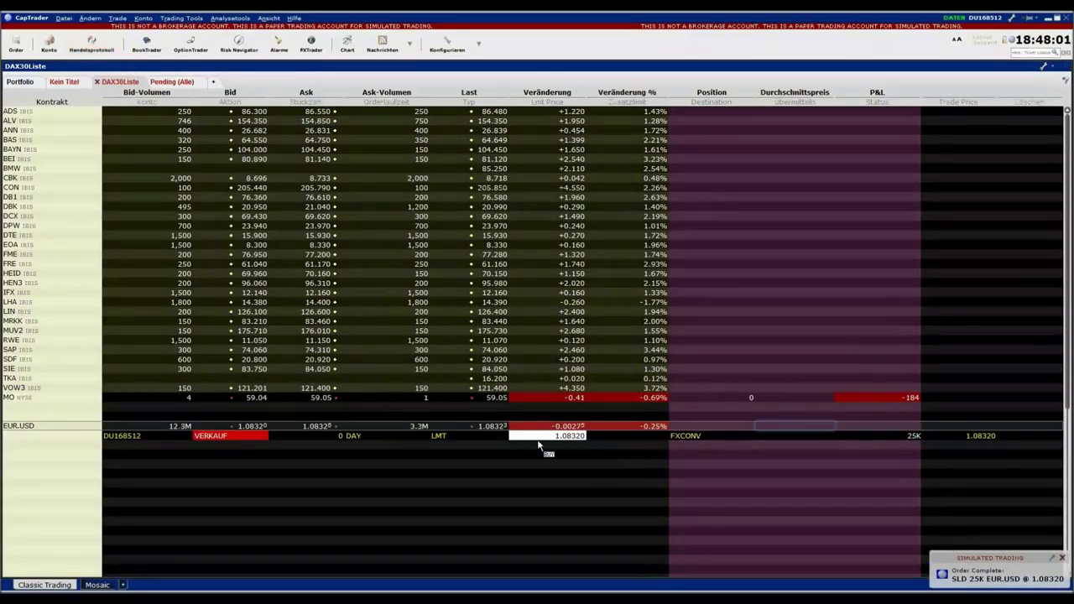
# Step: Check the currency balances in the account window after the exchange and look over the account management options
pyautogui.click(52, 45)
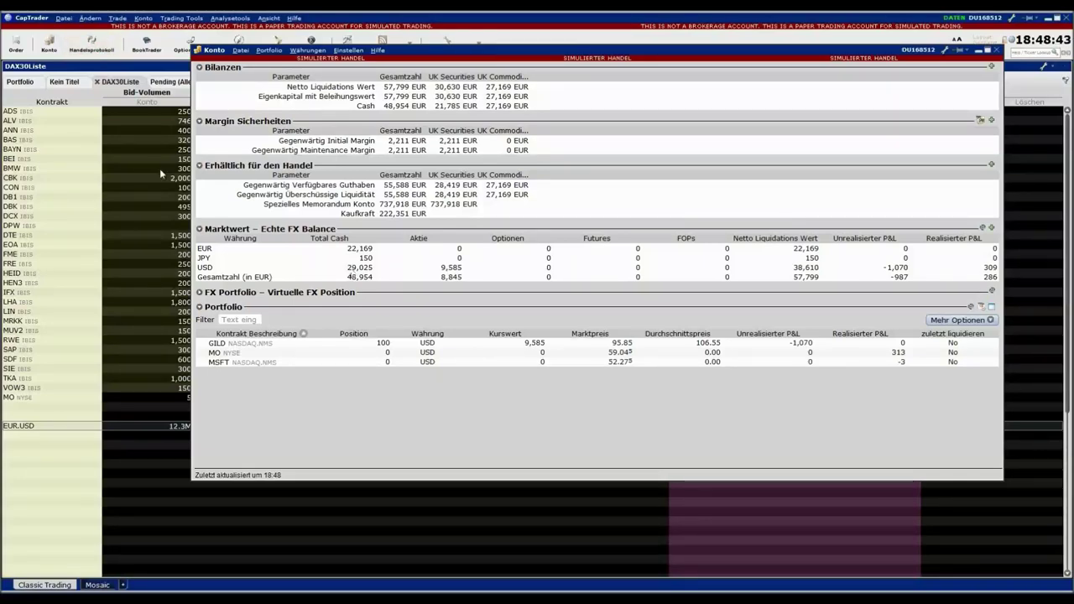
pyautogui.click(144, 18)
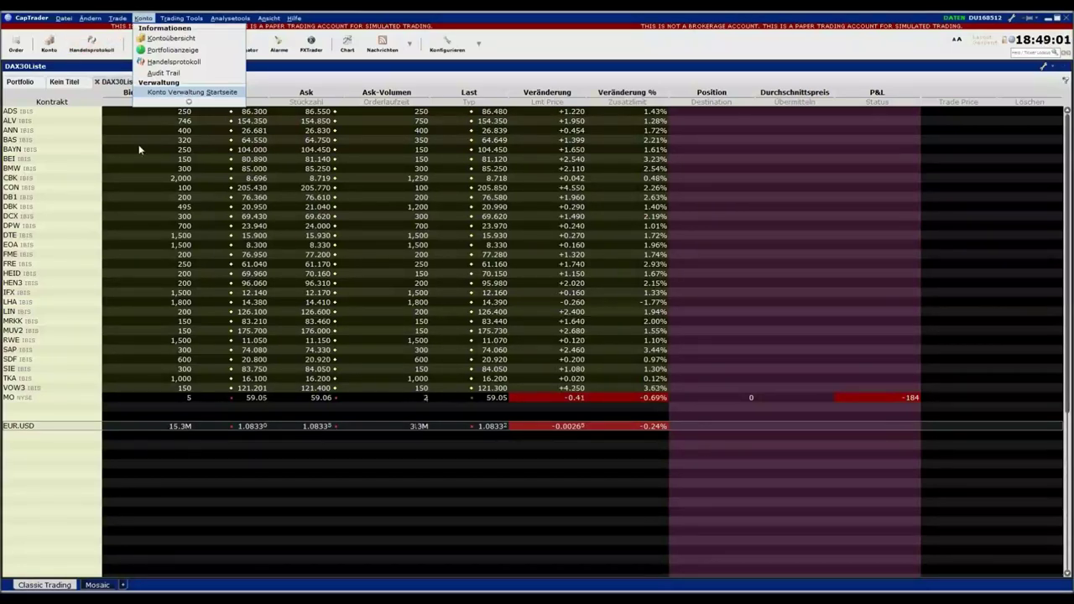
pyautogui.click(24, 454)
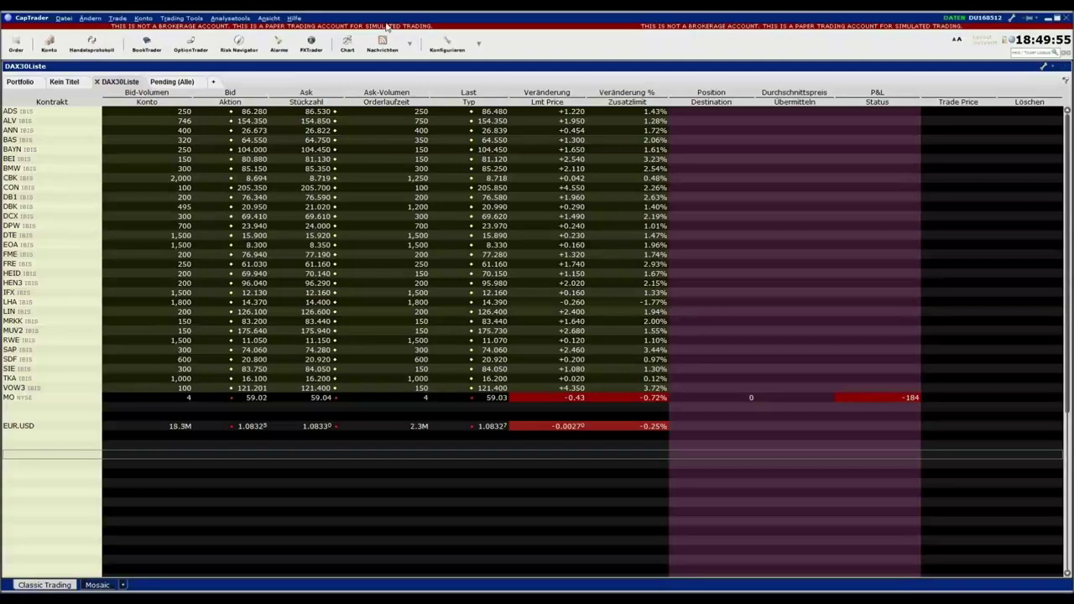
# Step: Switch to the Mosaic workspace
pyautogui.click(96, 585)
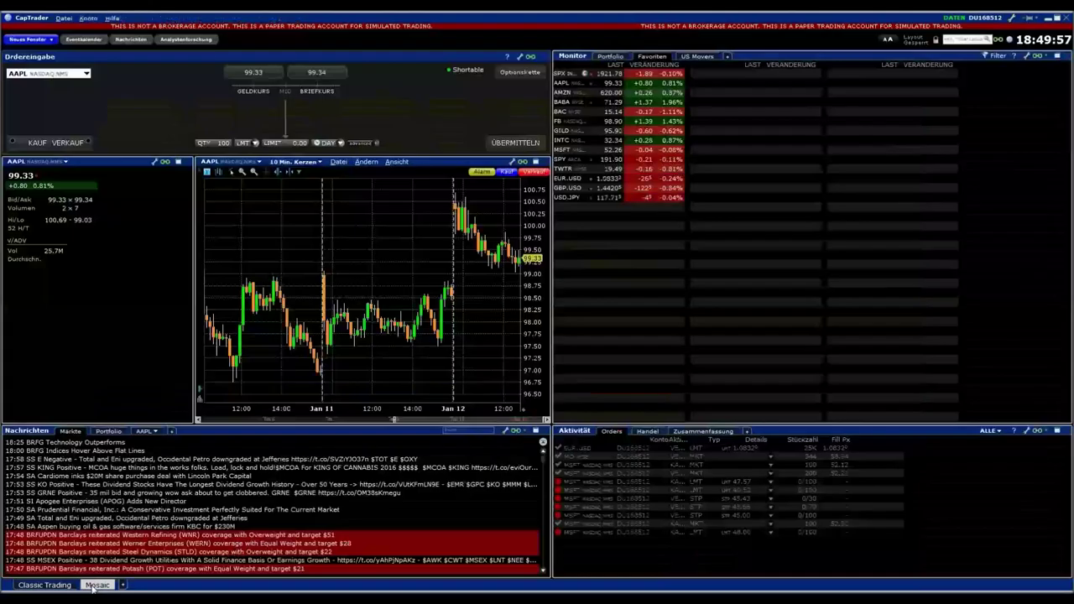